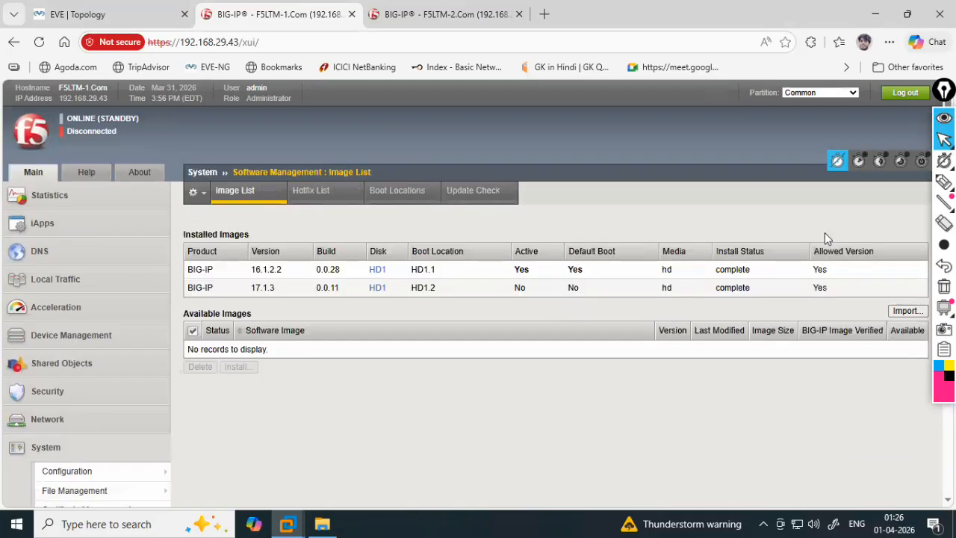
# - Underline the 17.1.3 image version and its complete install status with the pen
pyautogui.moveTo(944, 182)
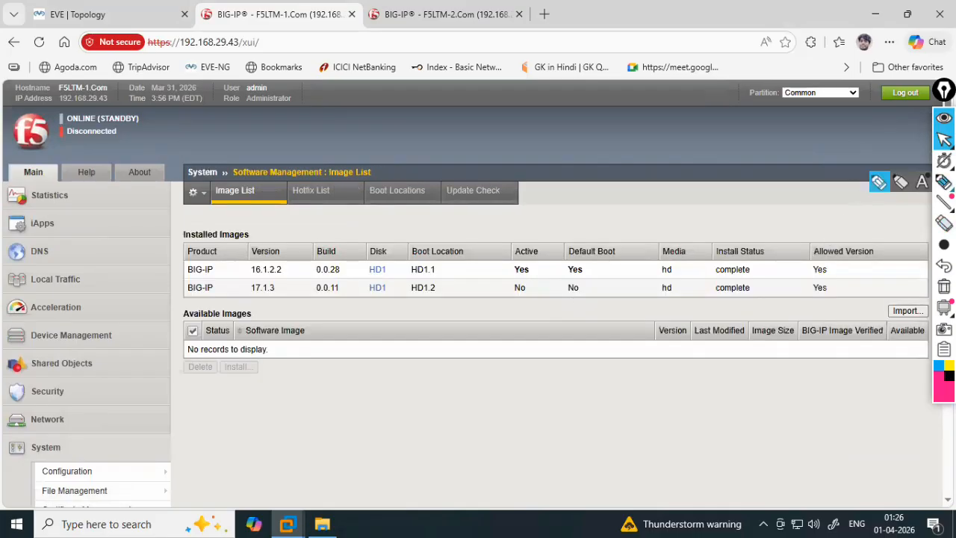
pyautogui.click(879, 183)
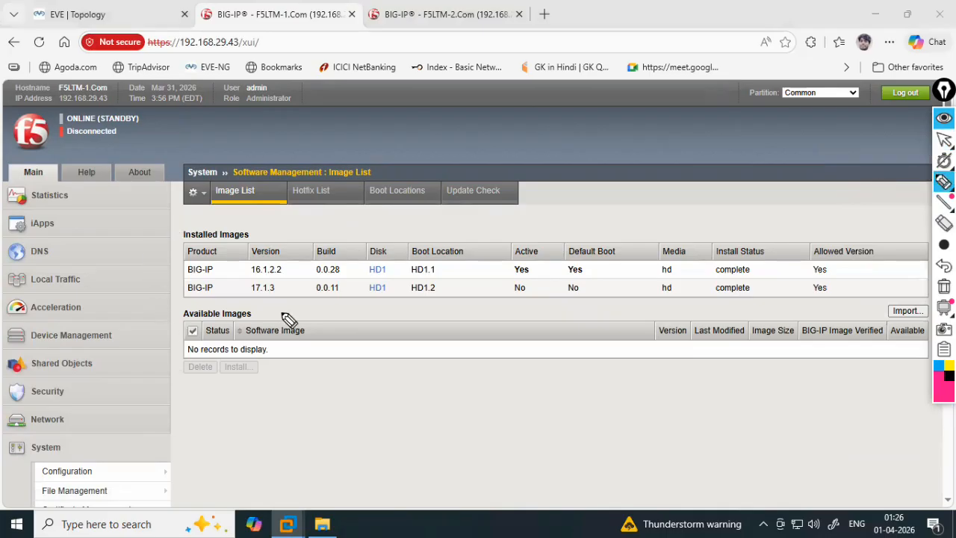
pyautogui.moveTo(237, 296); pyautogui.dragTo(288, 299)
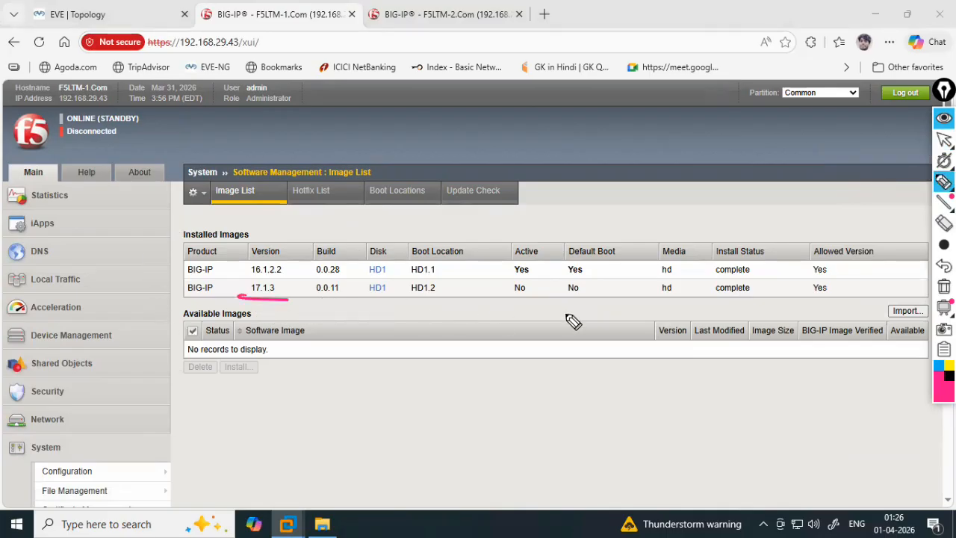
pyautogui.moveTo(709, 303); pyautogui.dragTo(729, 307)
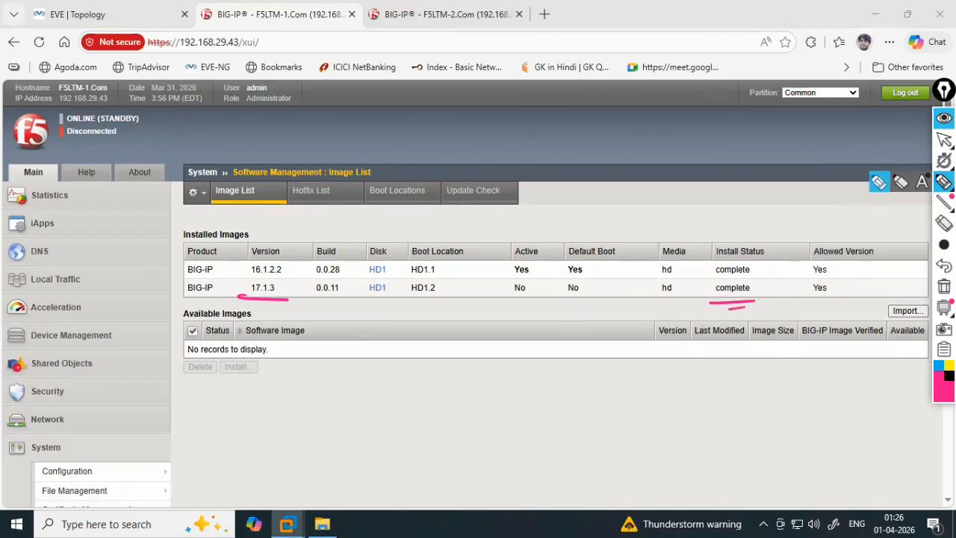
# - Clear the on-screen marks and bring the Excel upgrade checklist into focus
pyautogui.click(943, 286)
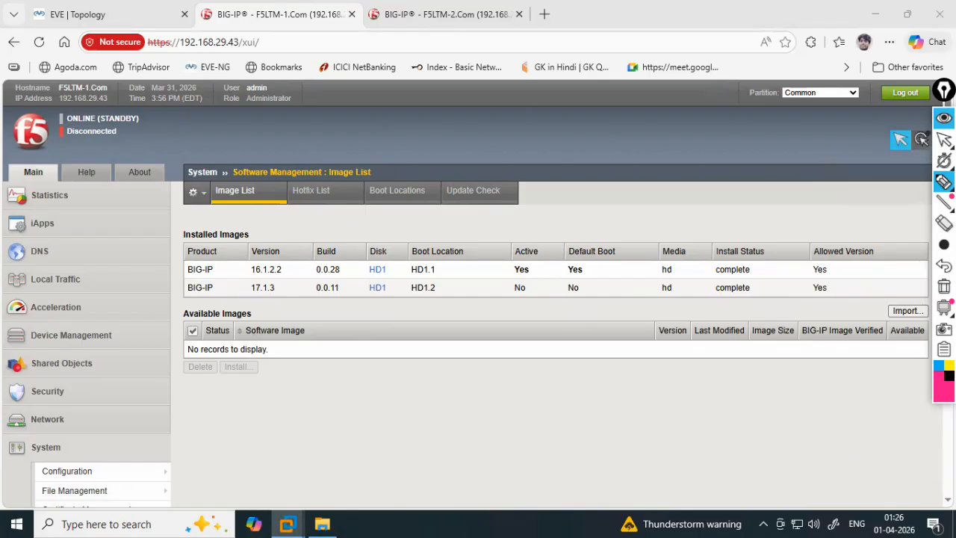
pyautogui.click(943, 139)
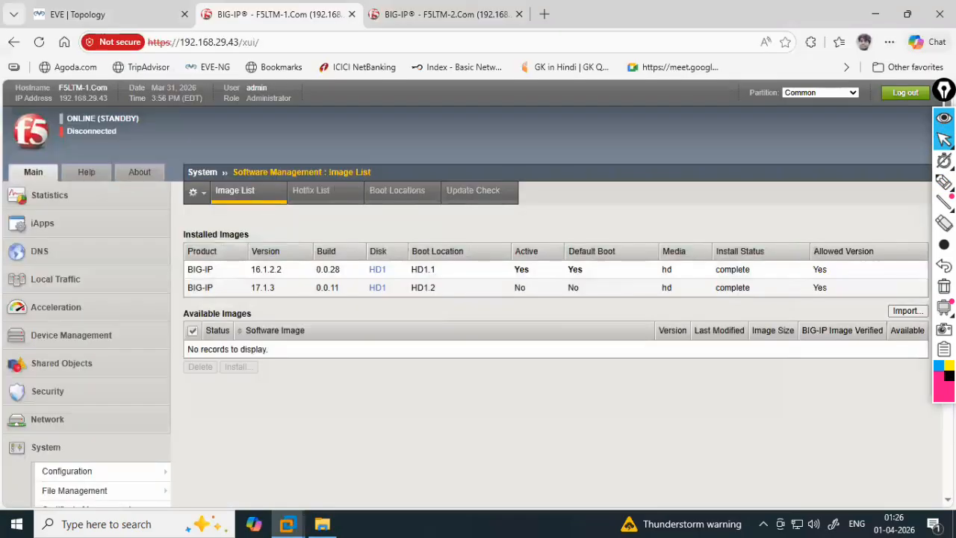
pyautogui.hotkey('alt', 'Tab')
pyautogui.click(317, 280)
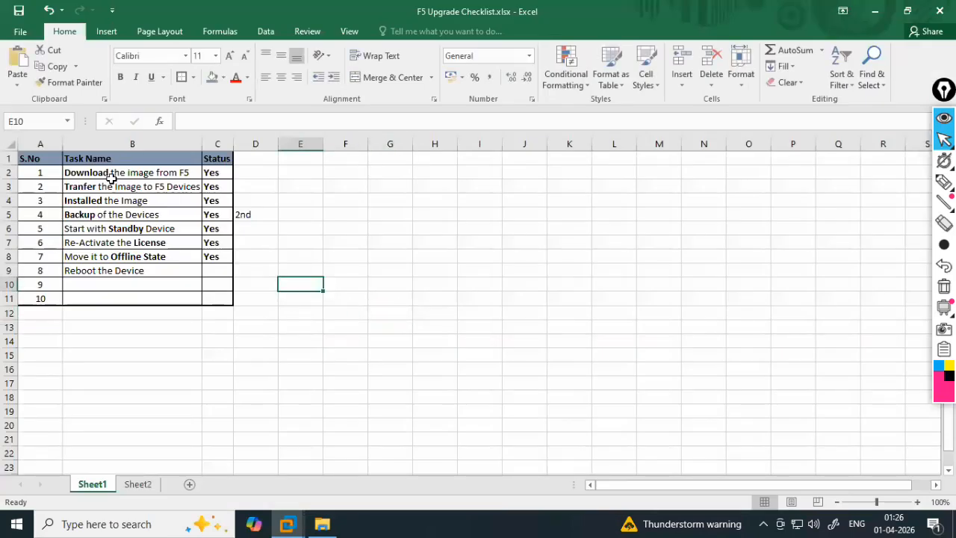
# - Delete the Yes entries in C5:C8 and the '2nd' note in D5 of the checklist
pyautogui.moveTo(109, 173); pyautogui.dragTo(202, 198)
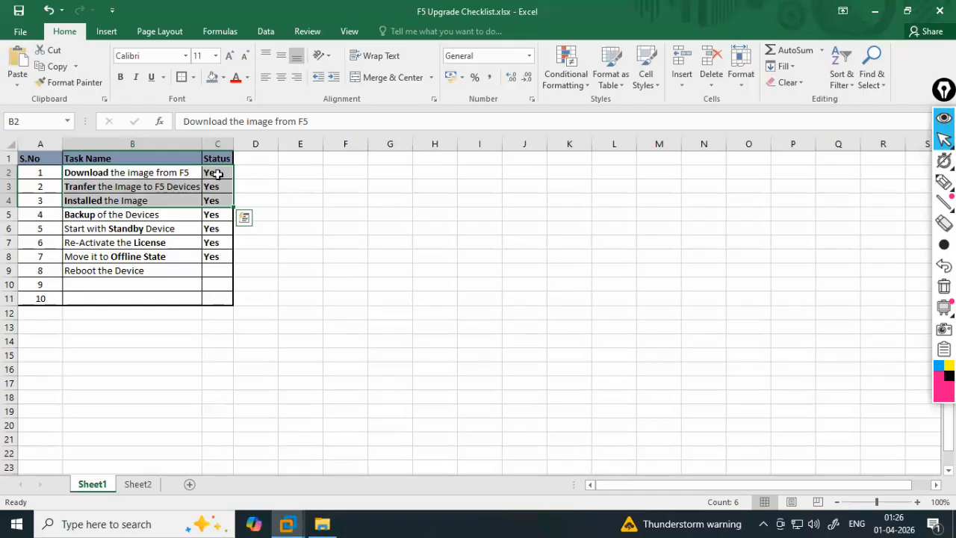
pyautogui.moveTo(209, 215); pyautogui.dragTo(216, 259)
pyautogui.press('Delete')
pyautogui.click(345, 271)
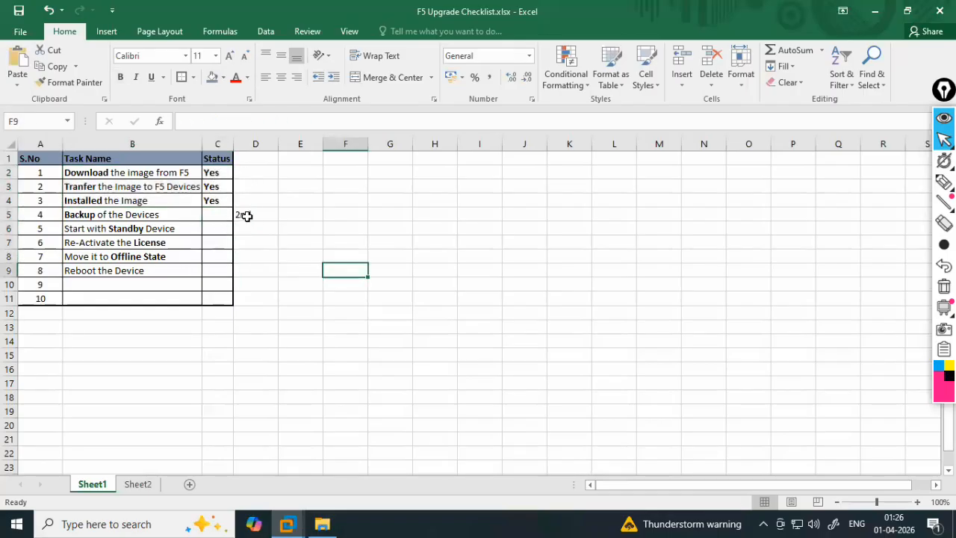
pyautogui.click(247, 216)
pyautogui.press('Delete')
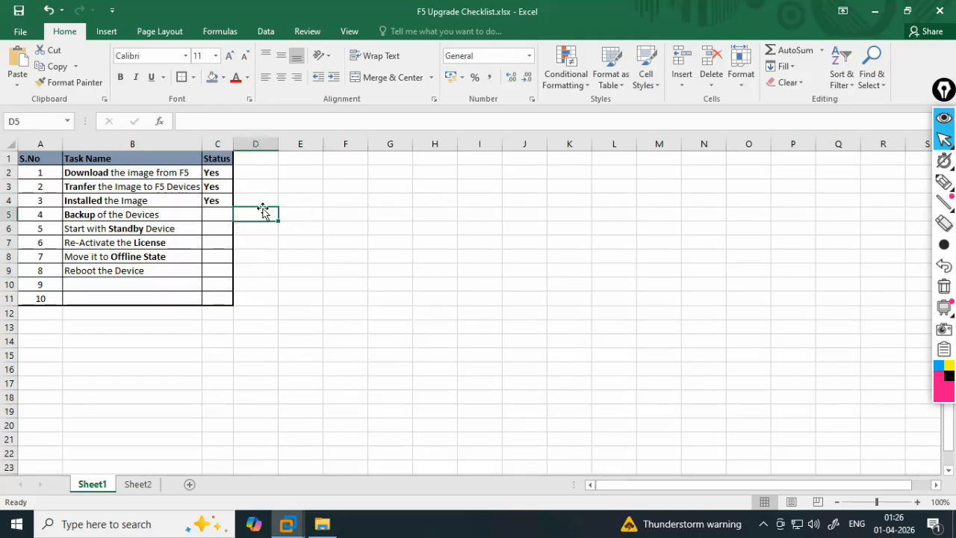
pyautogui.hotkey('alt', 'Tab')
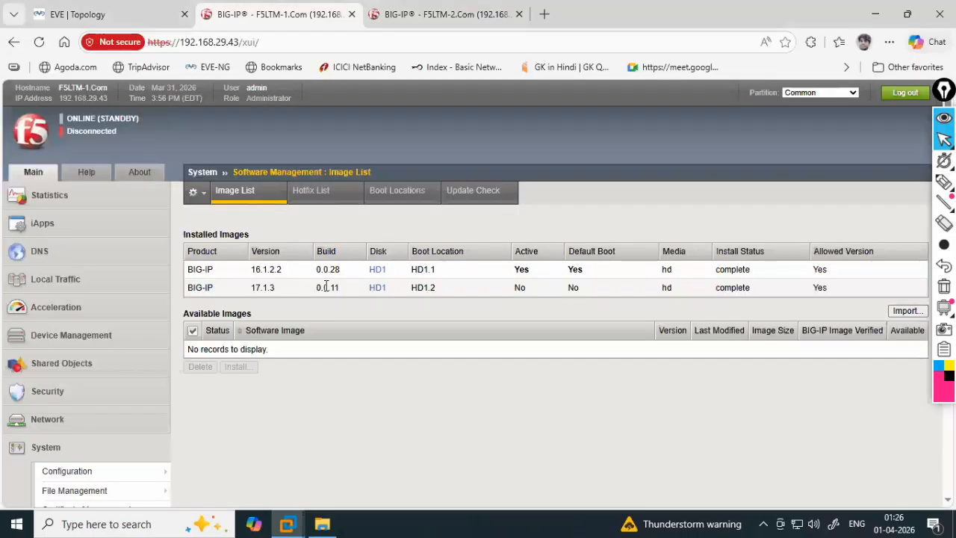
# - Select all three old UCS archives on F5LTM-1 and delete them
pyautogui.scroll(-5, 95, 438)
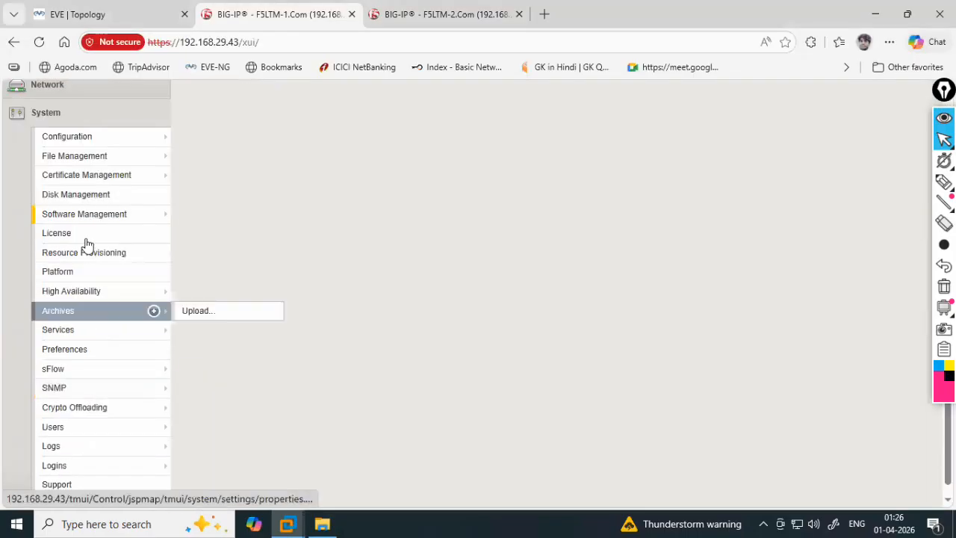
pyautogui.click(81, 315)
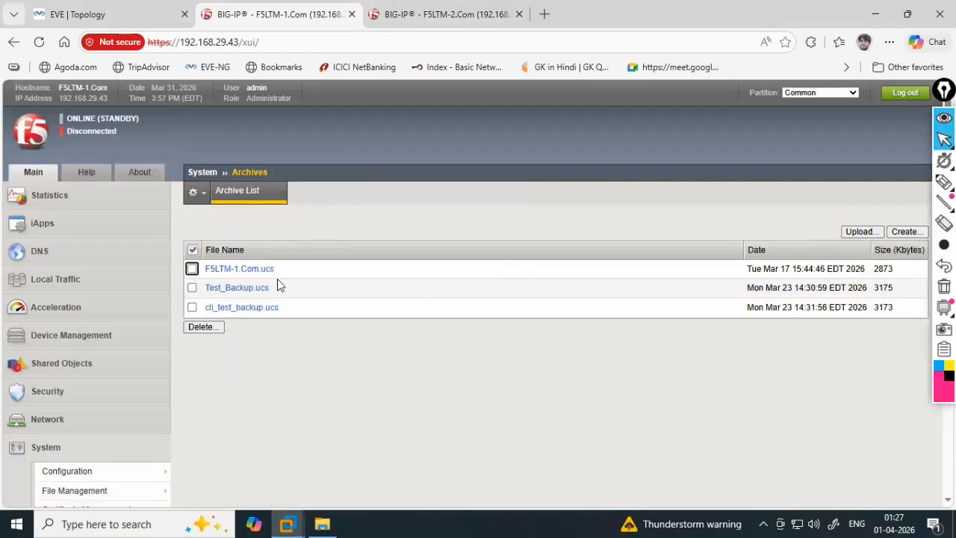
pyautogui.click(193, 251)
pyautogui.click(200, 328)
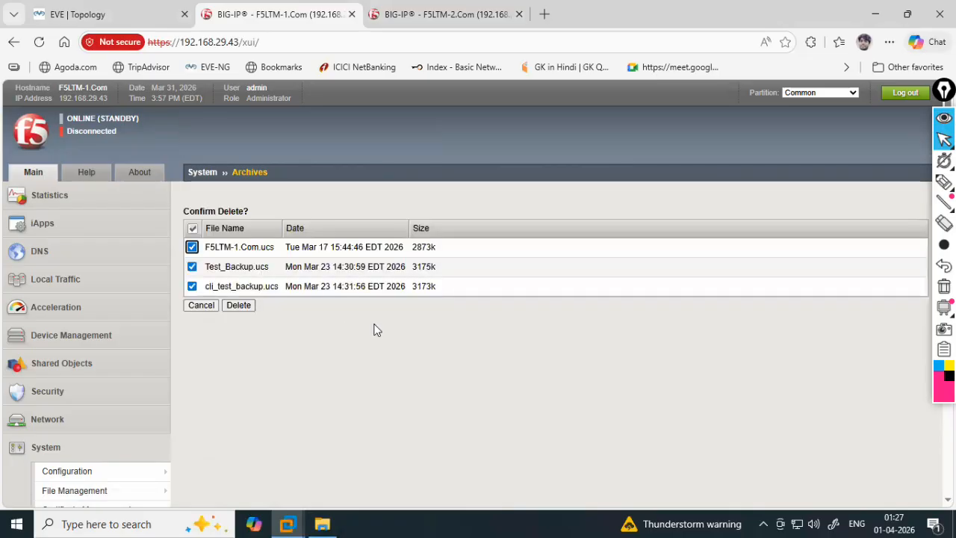
pyautogui.click(239, 308)
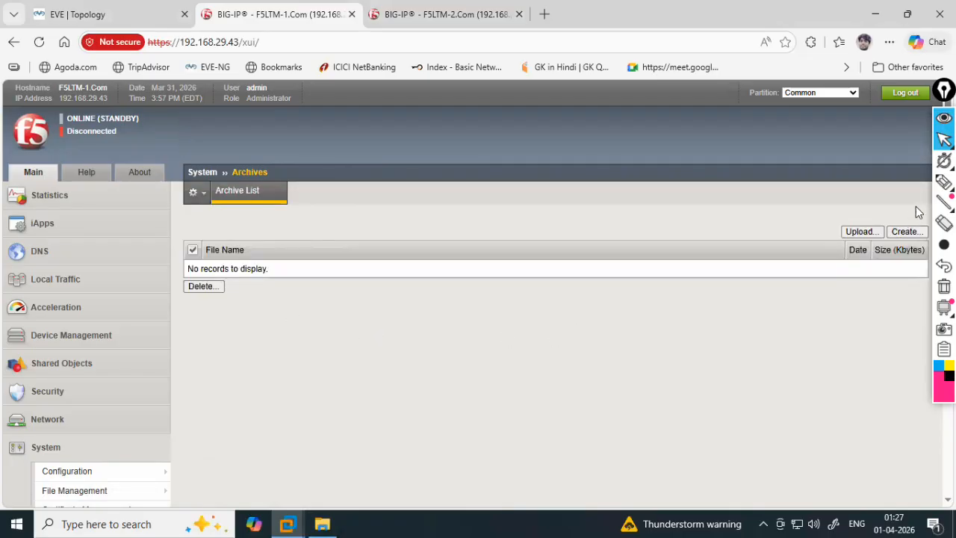
# - Create a UCS archive named back_up_for_Upgrade and acknowledge the saved result
pyautogui.click(907, 233)
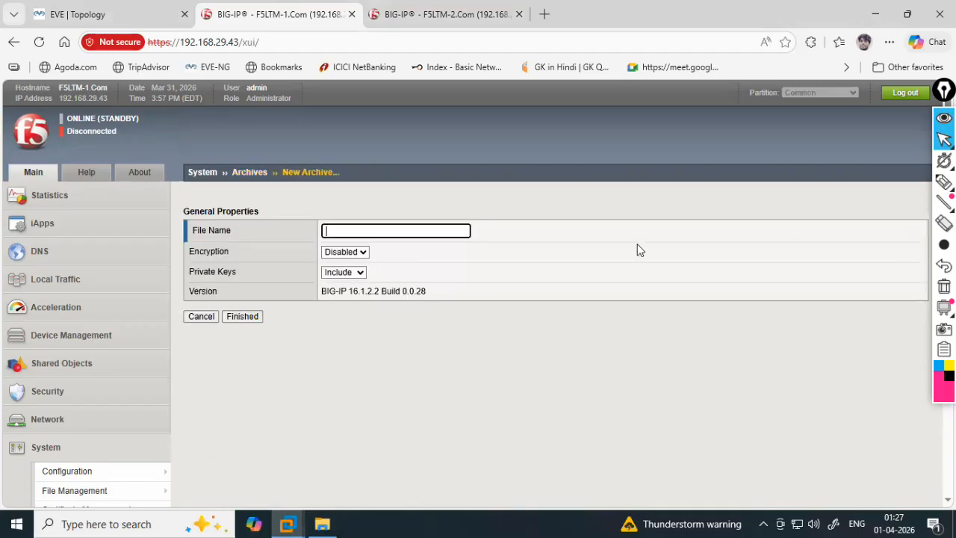
pyautogui.write('Backu')
pyautogui.press('BackSpace')
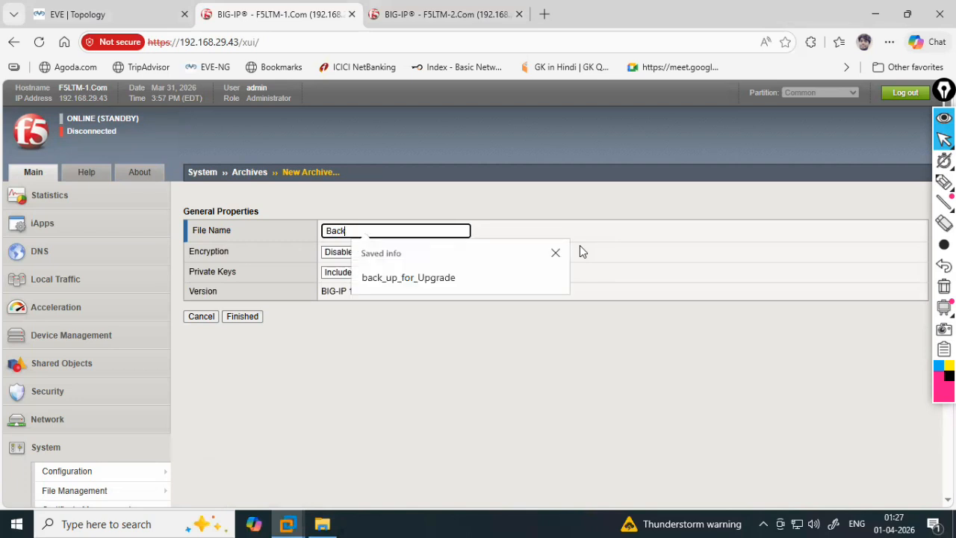
pyautogui.click(450, 278)
pyautogui.click(251, 320)
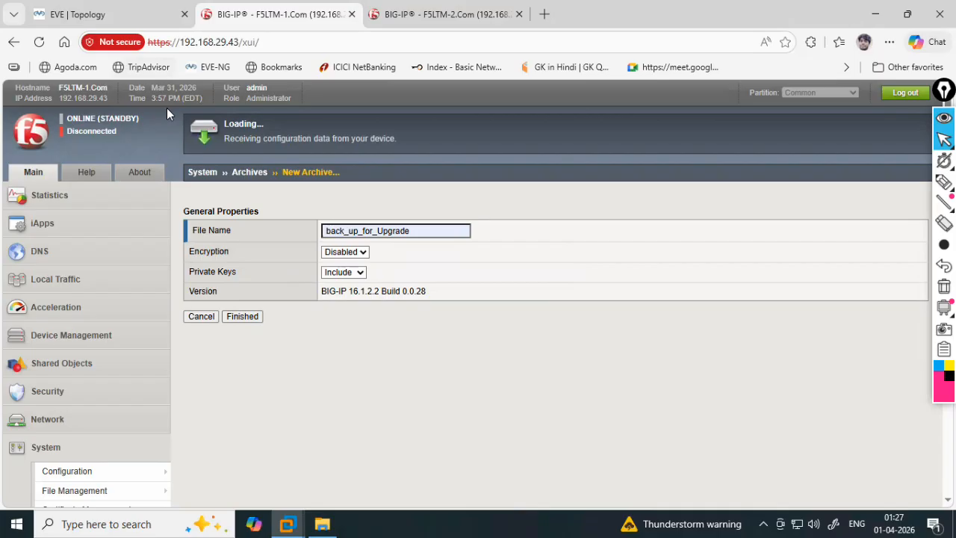
pyautogui.click(433, 14)
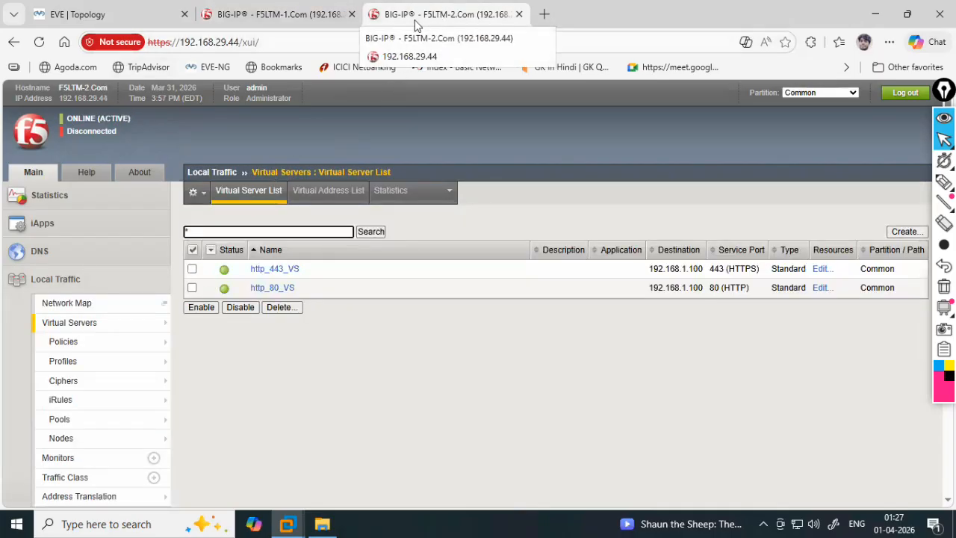
pyautogui.click(303, 18)
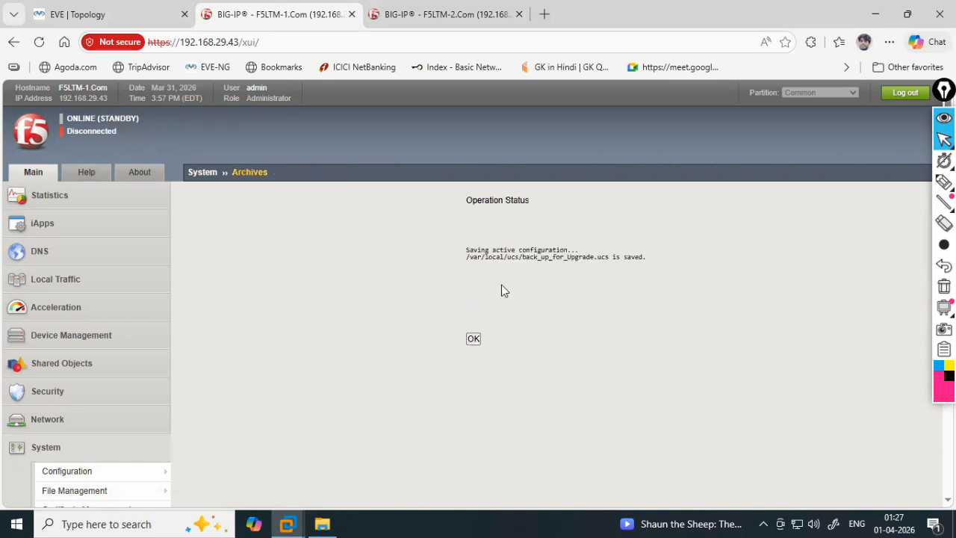
pyautogui.click(473, 339)
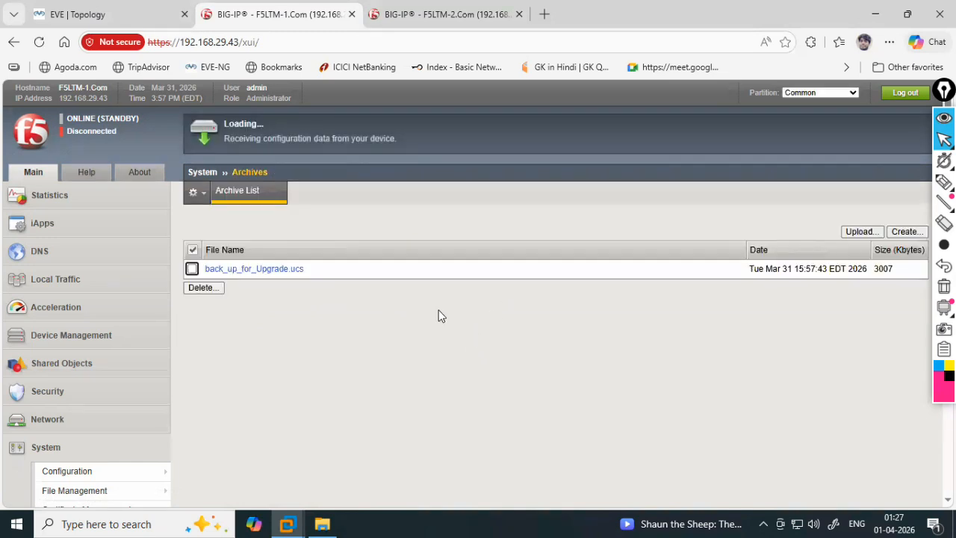
# - Download back_up_for_Upgrade.ucs and save it to the computer
pyautogui.click(262, 269)
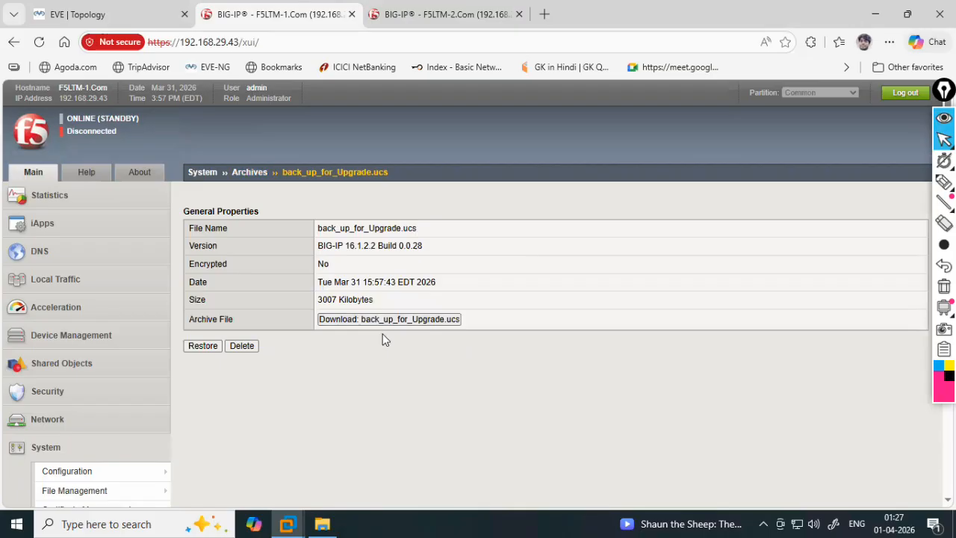
pyautogui.click(385, 320)
pyautogui.click(763, 135)
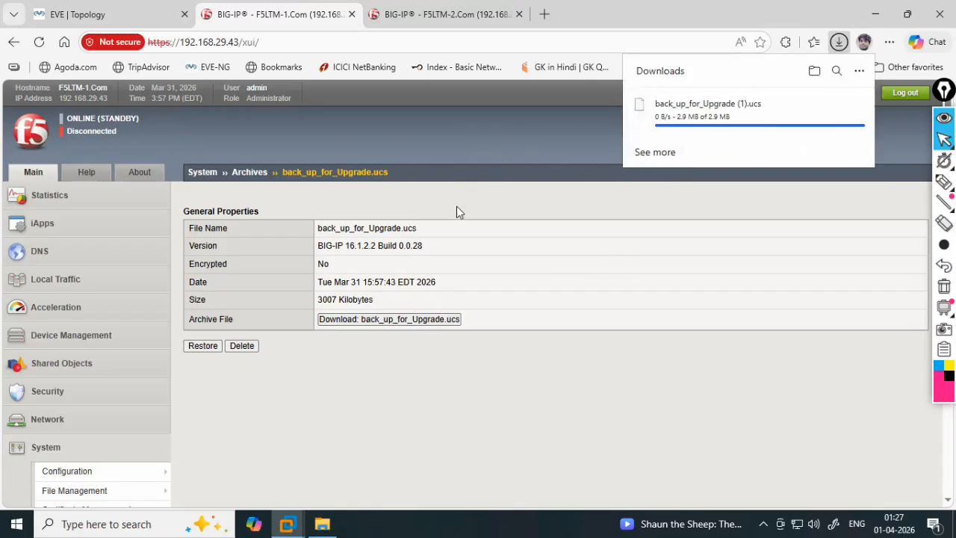
# - Return to the Software Management image list, then select the Backup Status cell in Excel
pyautogui.scroll(-2, 88, 355)
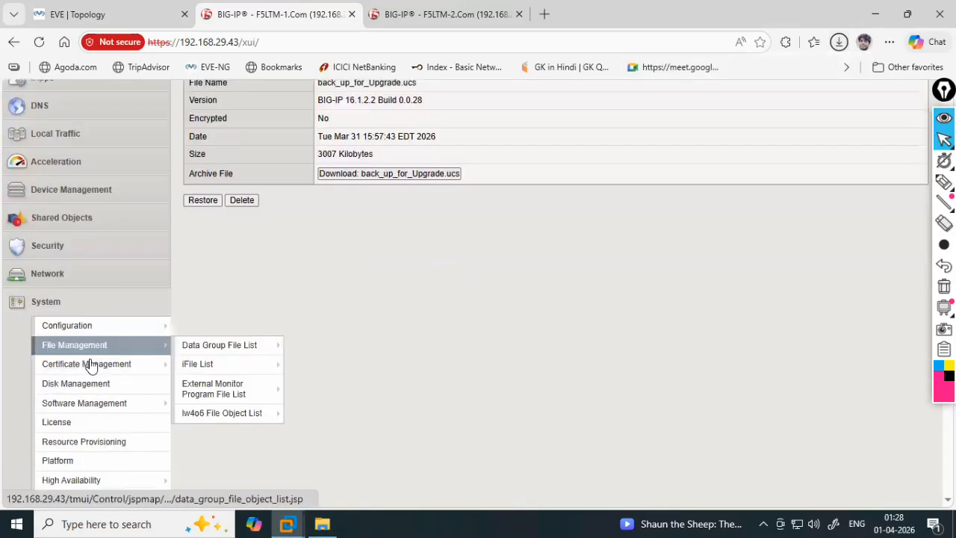
pyautogui.scroll(-2, 90, 363)
pyautogui.click(105, 277)
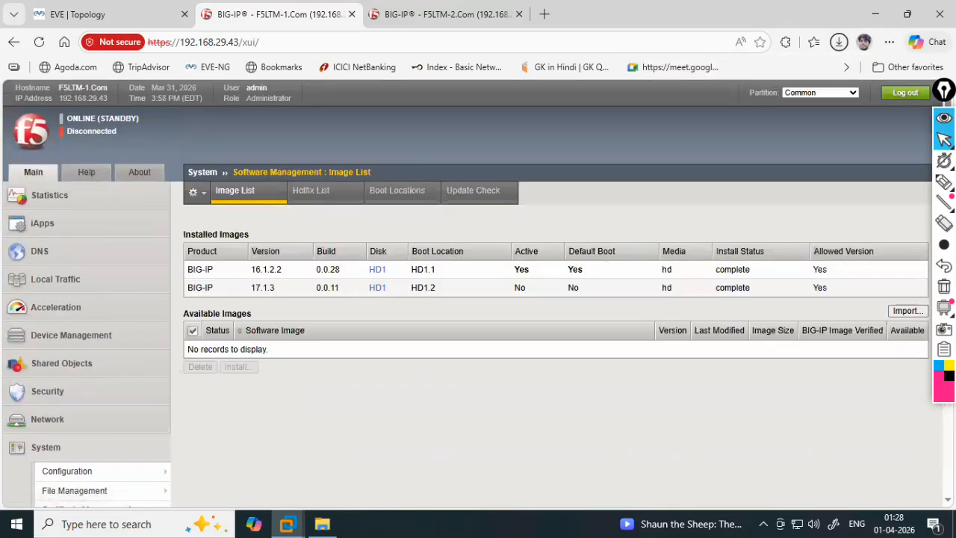
pyautogui.hotkey('alt', 'Tab')
pyautogui.click(213, 216)
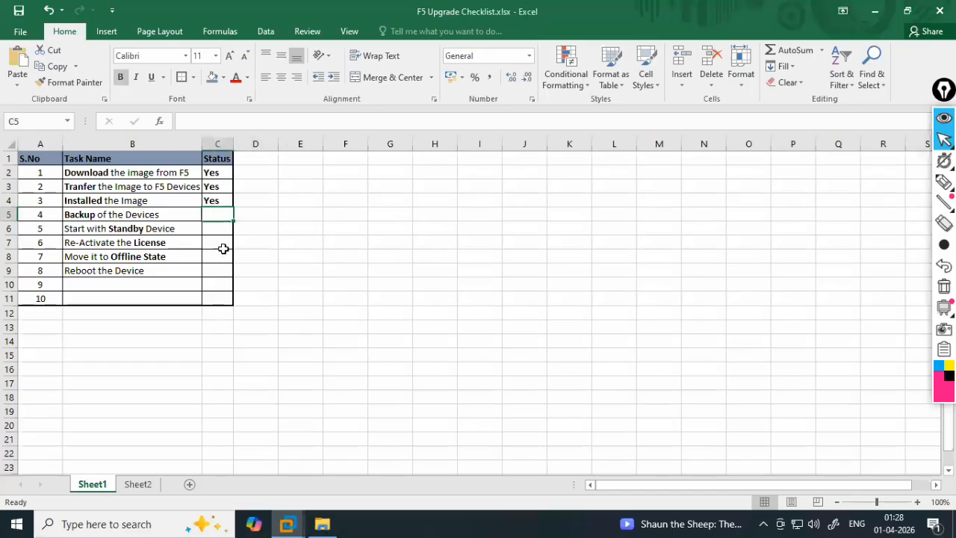
# - Enter Yes in C5 for Backup and C6 for Start with Standby Device
pyautogui.write('Yes')
pyautogui.press('Return')
pyautogui.write('Yes')
pyautogui.press('Return')
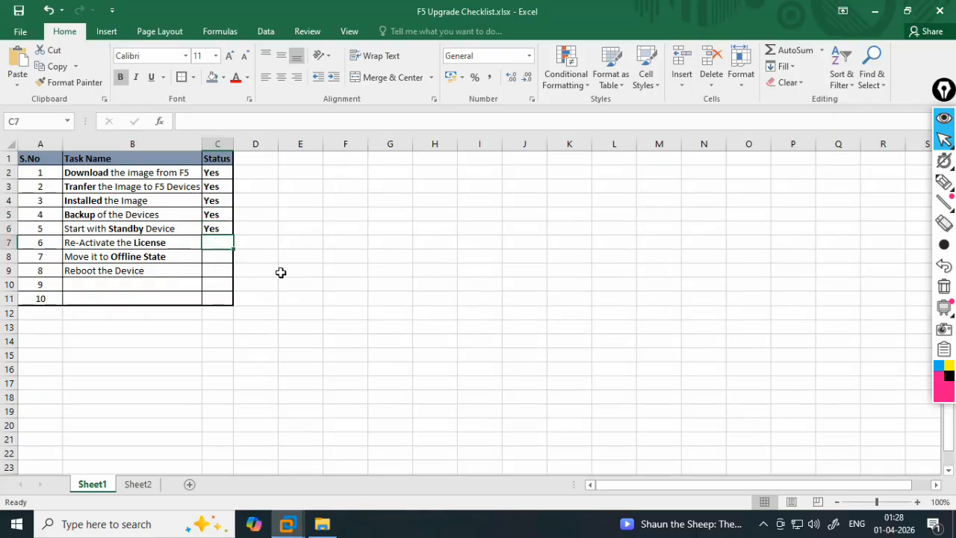
pyautogui.hotkey('alt', 'Tab')
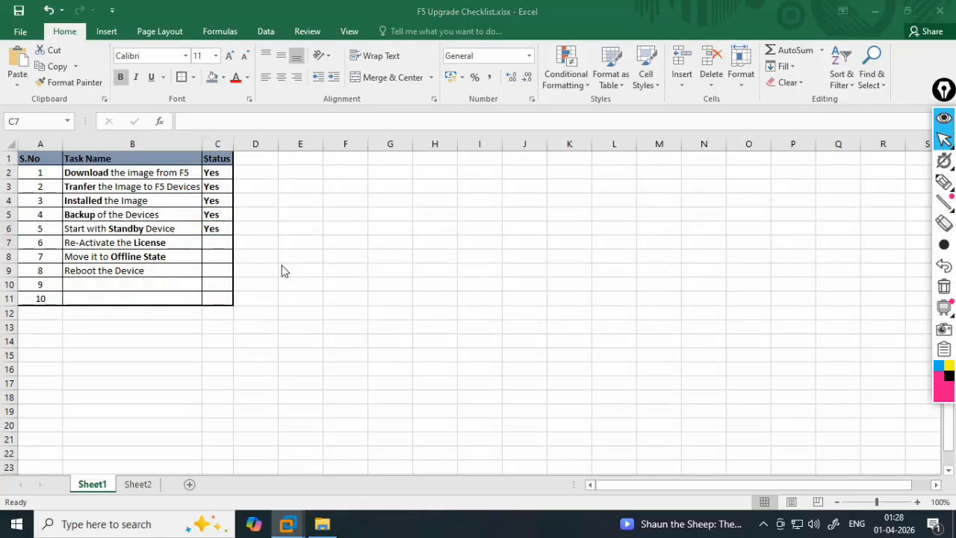
pyautogui.scroll(-3, 103, 417)
# - Start license re-activation with the Manual activation method
pyautogui.scroll(-1, 102, 418)
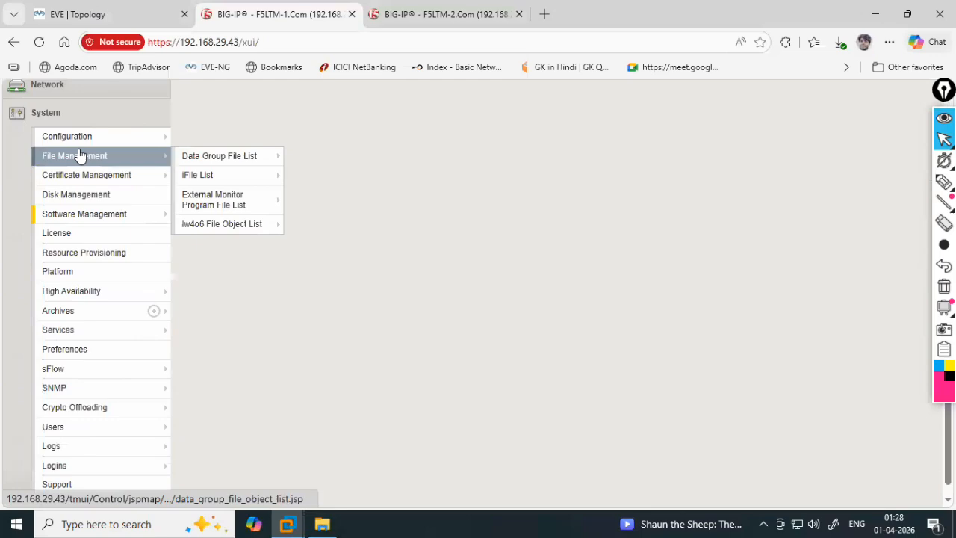
pyautogui.moveTo(78, 333)
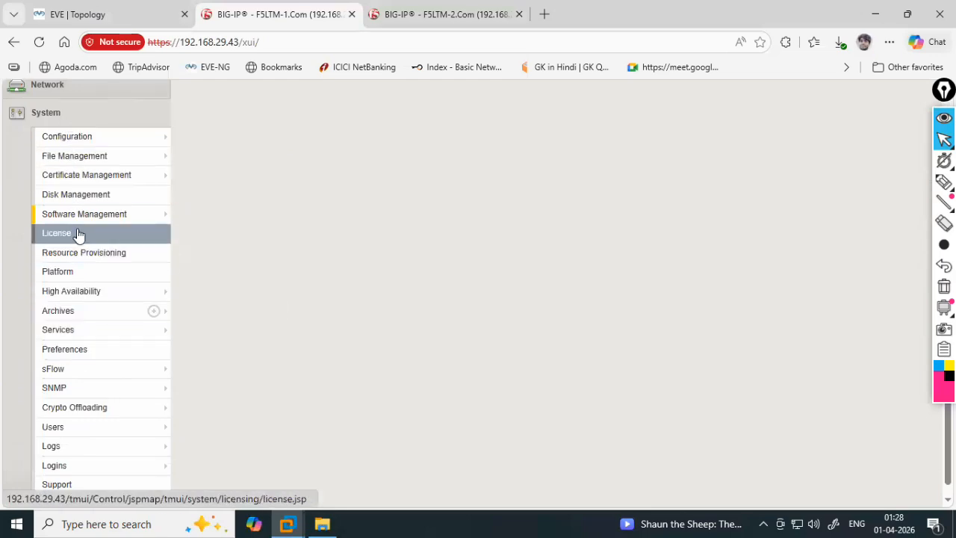
pyautogui.click(79, 214)
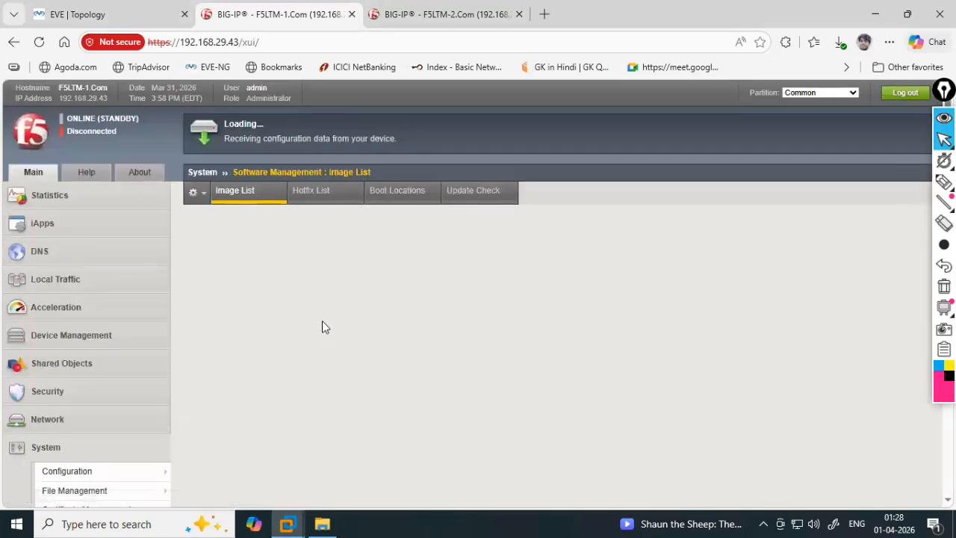
pyautogui.scroll(-4, 198, 392)
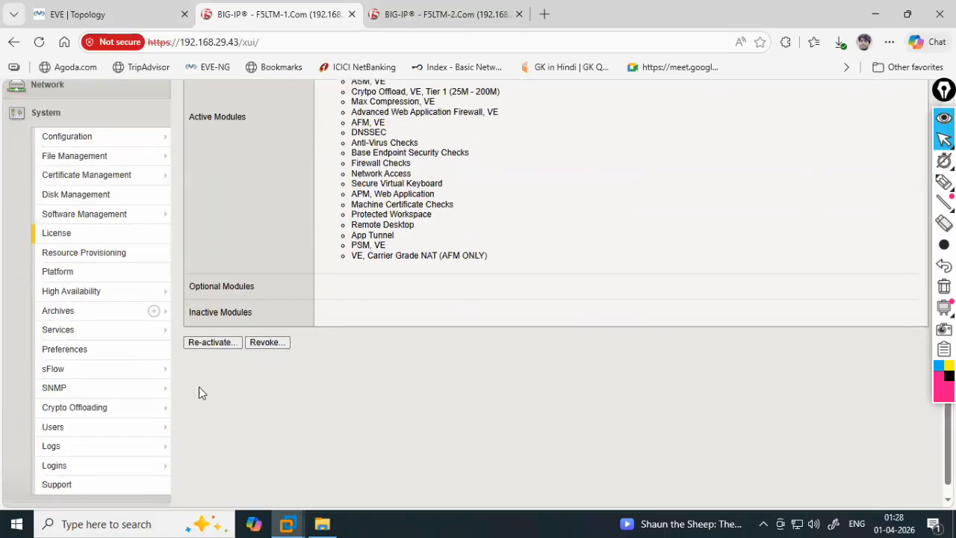
pyautogui.click(212, 345)
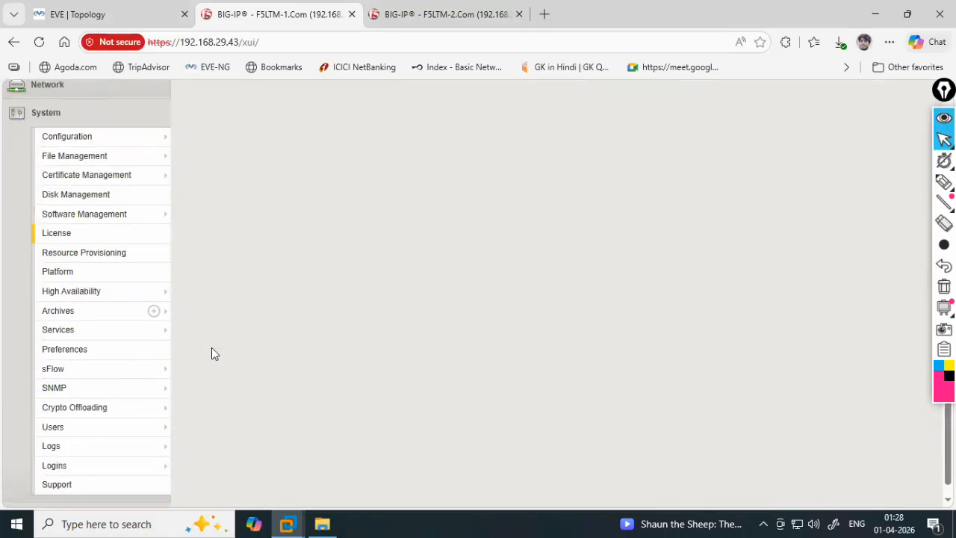
pyautogui.scroll(4, 314, 331)
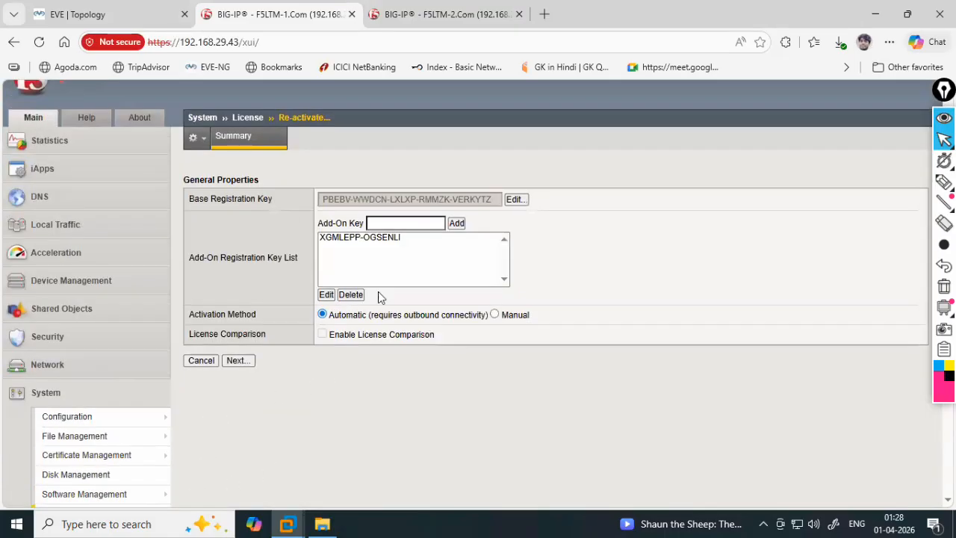
pyautogui.click(494, 315)
pyautogui.click(241, 360)
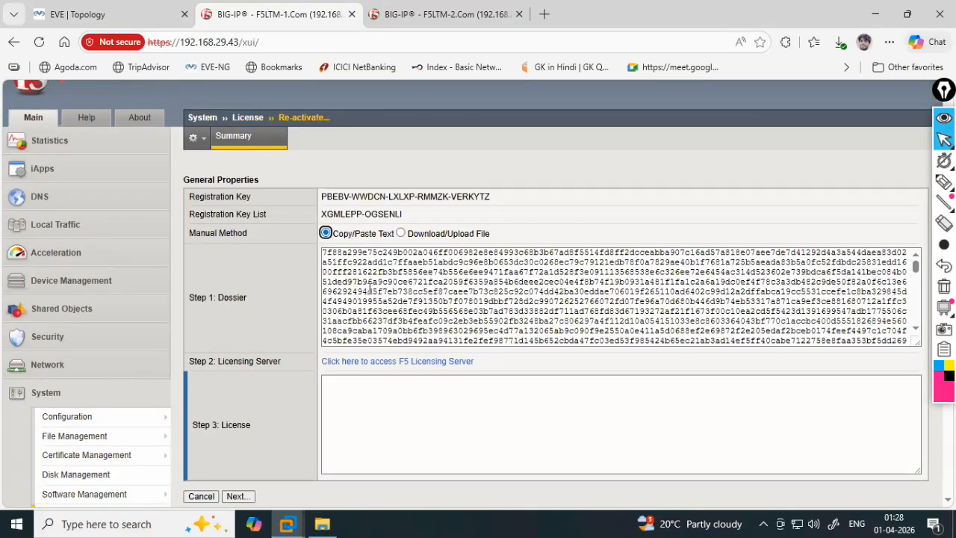
# - Copy the generated dossier and open the F5 Licensing Server
pyautogui.click(369, 290)
pyautogui.hotkey('ctrl', 'a')
pyautogui.click(386, 362)
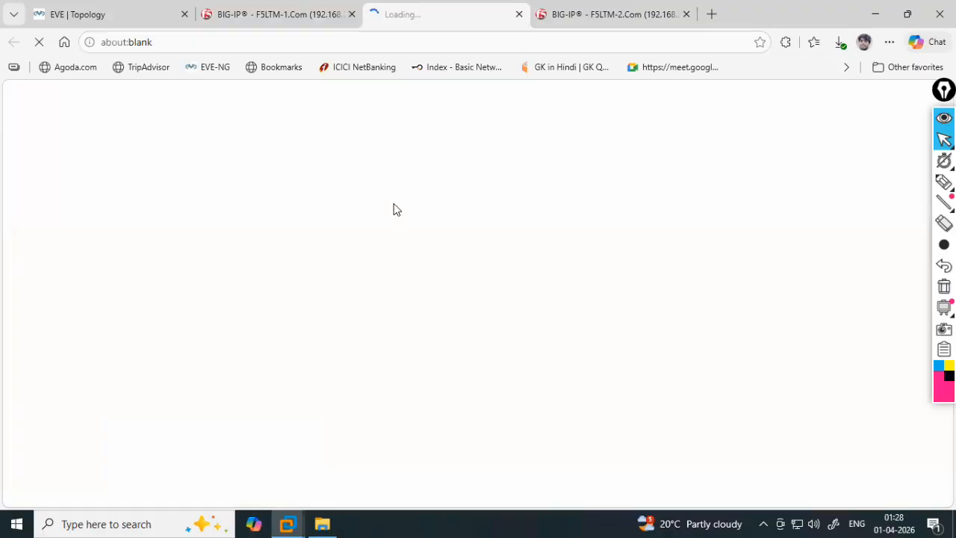
# - Paste the dossier into Enter Your Dossier and get the returned license
pyautogui.click(363, 340)
pyautogui.hotkey('ctrl', 'v')
pyautogui.scroll(-5, 672, 329)
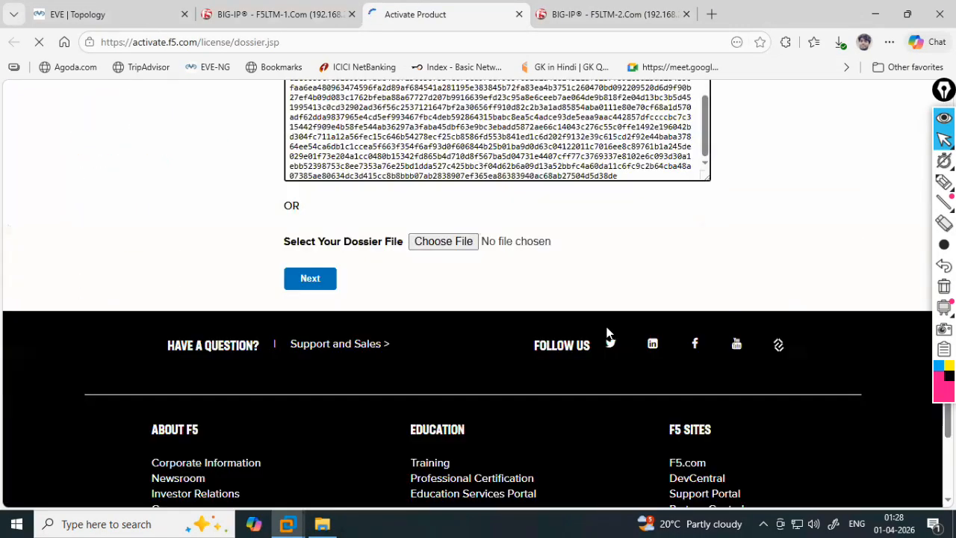
pyautogui.scroll(3, 469, 256)
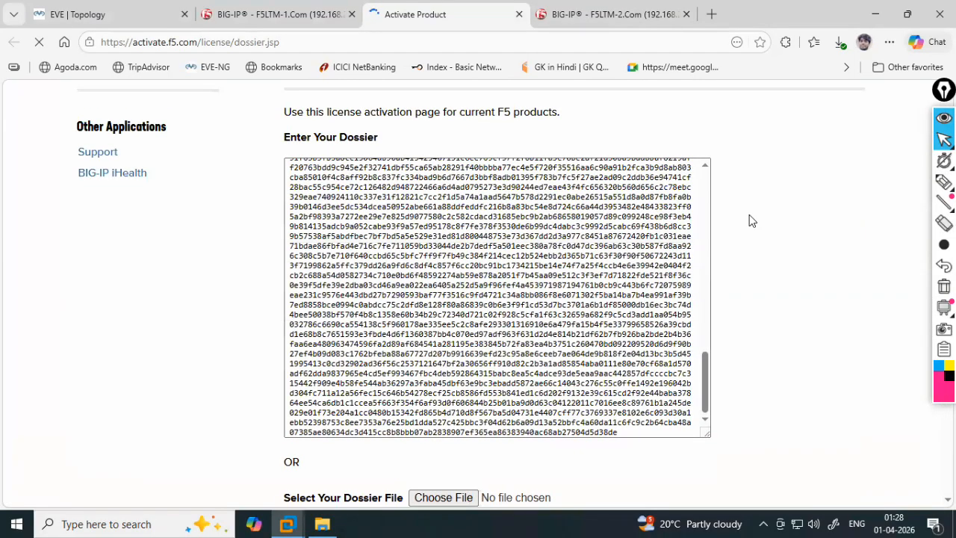
pyautogui.scroll(-1, 749, 217)
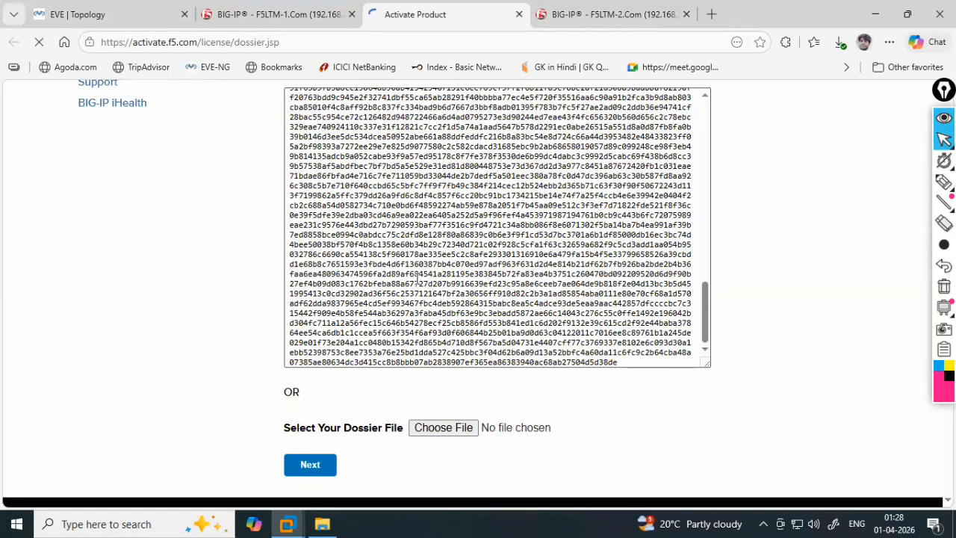
pyautogui.scroll(-3, 630, 320)
pyautogui.scroll(-3, 848, 353)
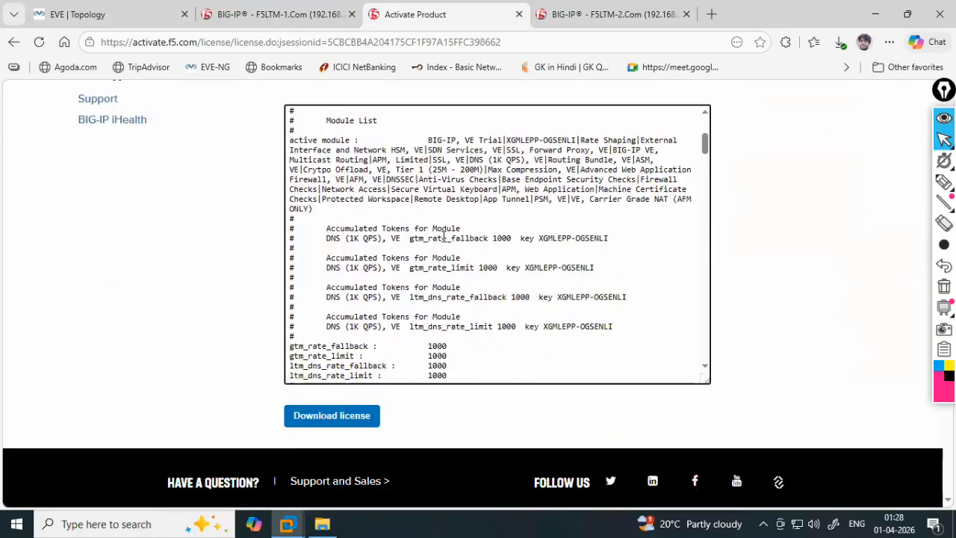
# - Copy the license text and paste it into LTM-1's Step 3: License box
pyautogui.hotkey('ctrl', 'a')
pyautogui.click(261, 18)
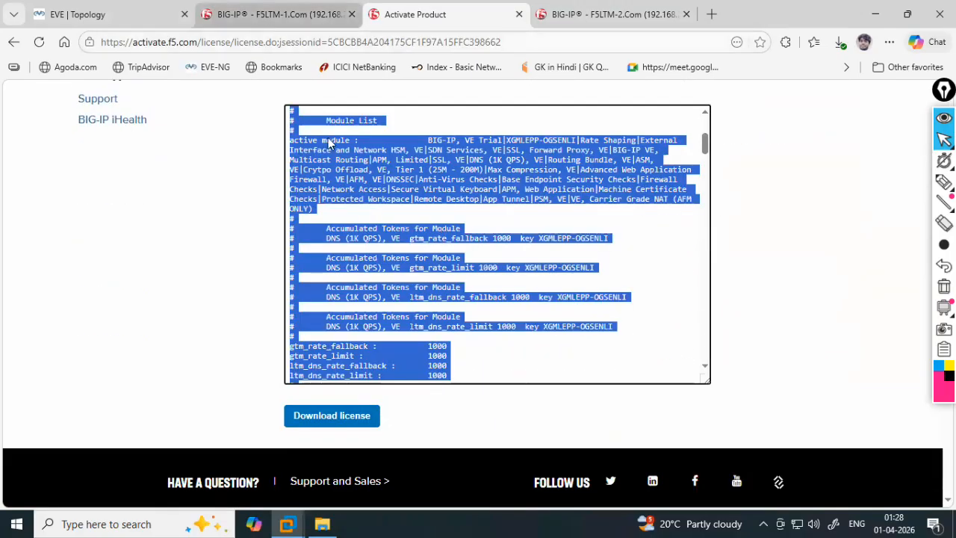
pyautogui.click(378, 390)
pyautogui.hotkey('ctrl', 'v')
pyautogui.scroll(-2, 438, 325)
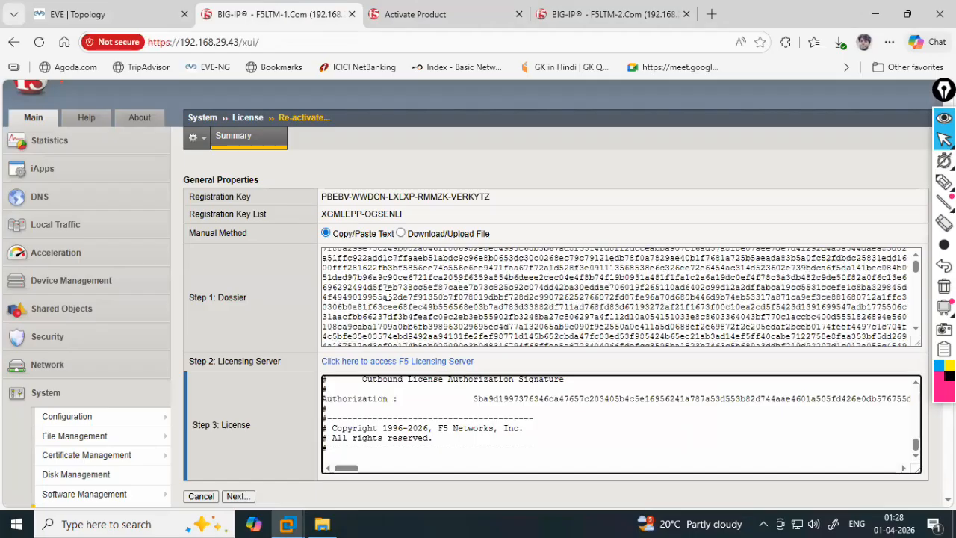
pyautogui.scroll(-3, 264, 441)
pyautogui.click(239, 286)
pyautogui.click(396, 15)
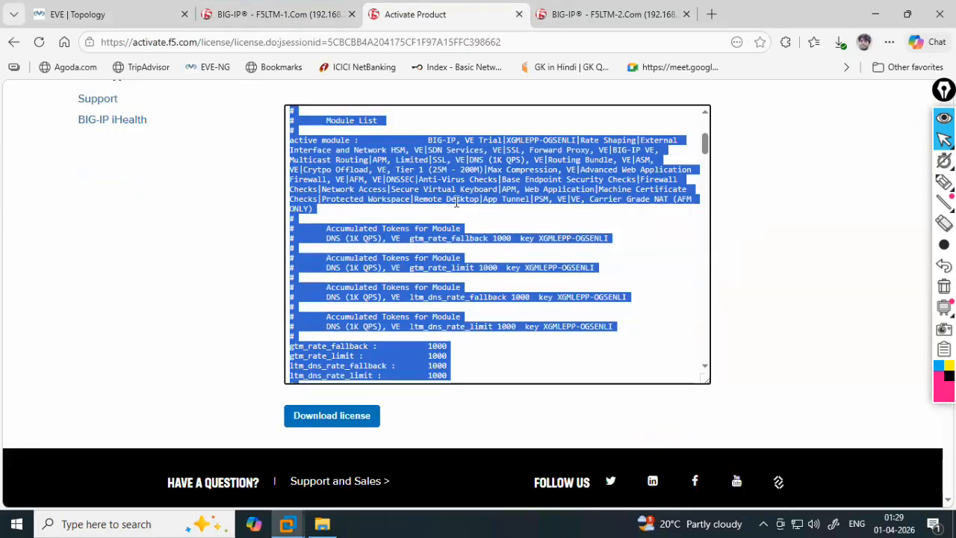
pyautogui.scroll(5, 541, 246)
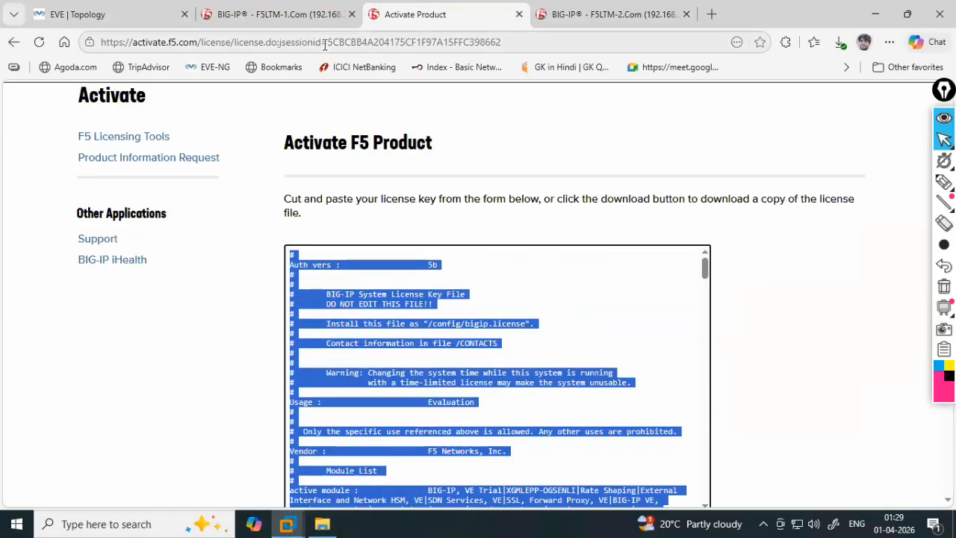
pyautogui.click(286, 18)
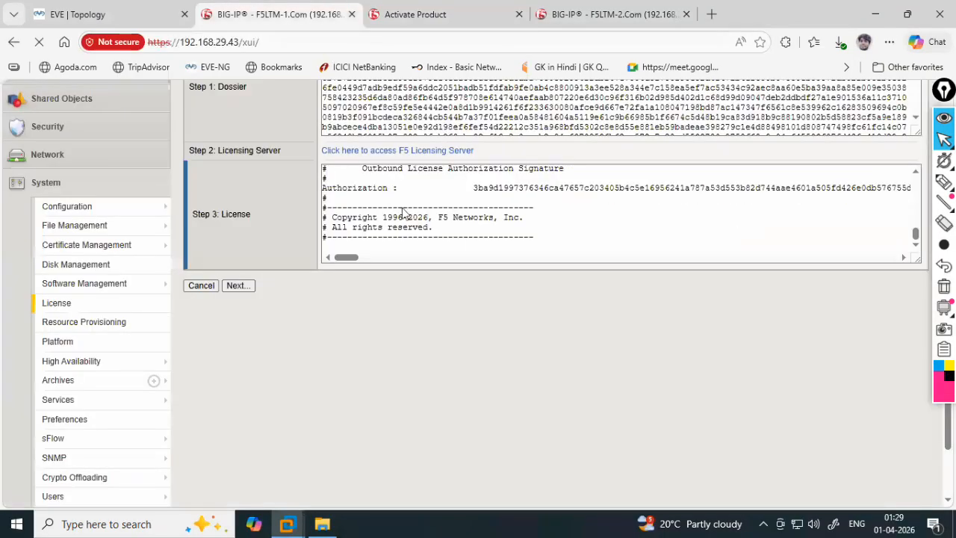
pyautogui.scroll(3, 441, 217)
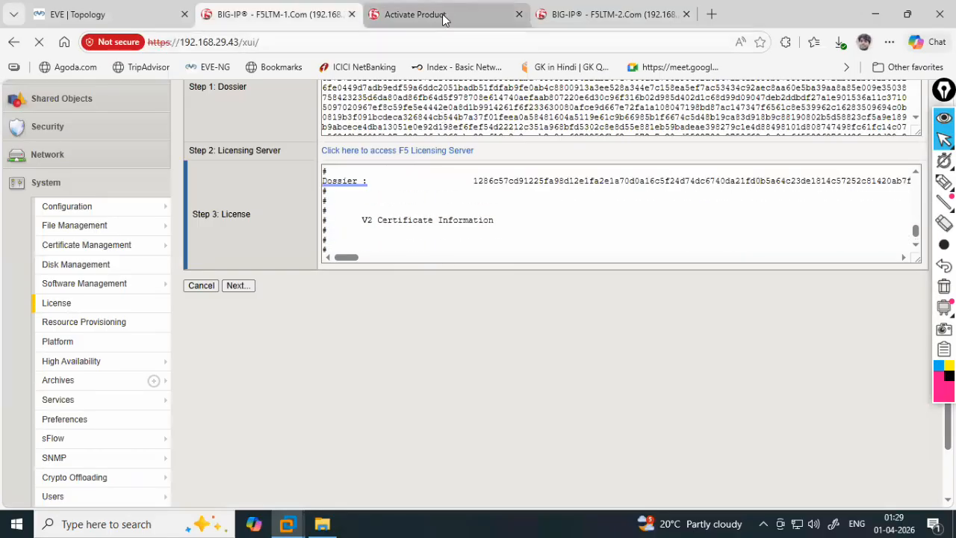
pyautogui.scroll(-10, 348, 254)
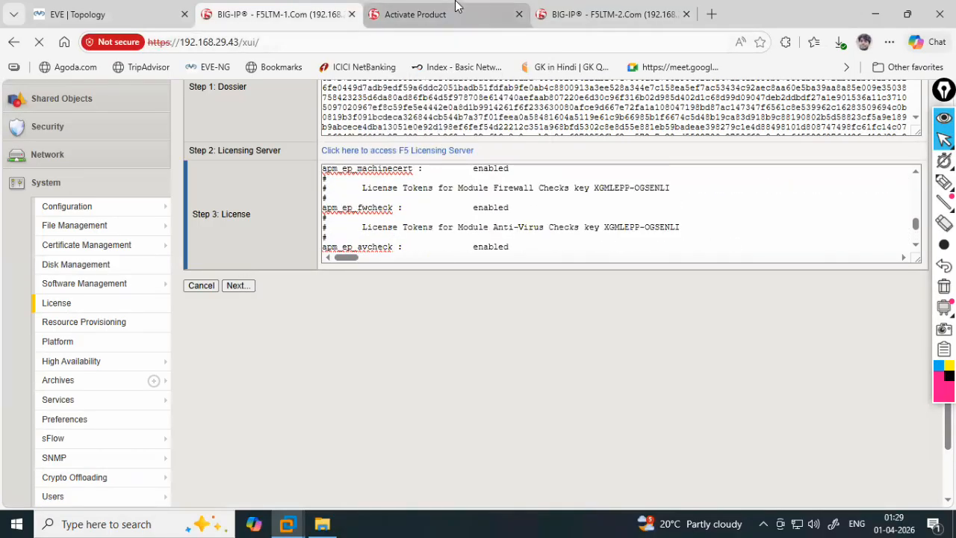
pyautogui.click(463, 15)
# - Close the activation tab and mark Re-Activate the License as Yes in the checklist
pyautogui.click(518, 15)
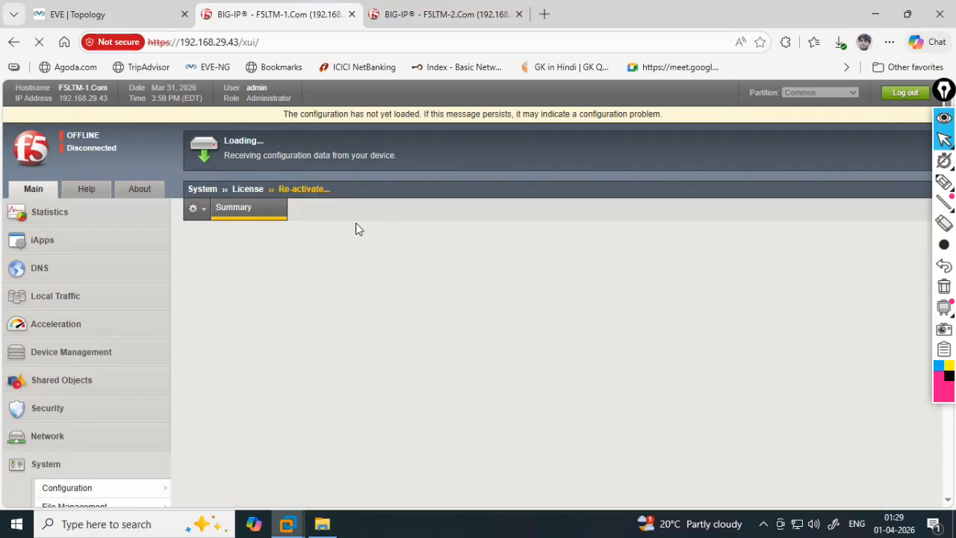
pyautogui.scroll(-5, 335, 304)
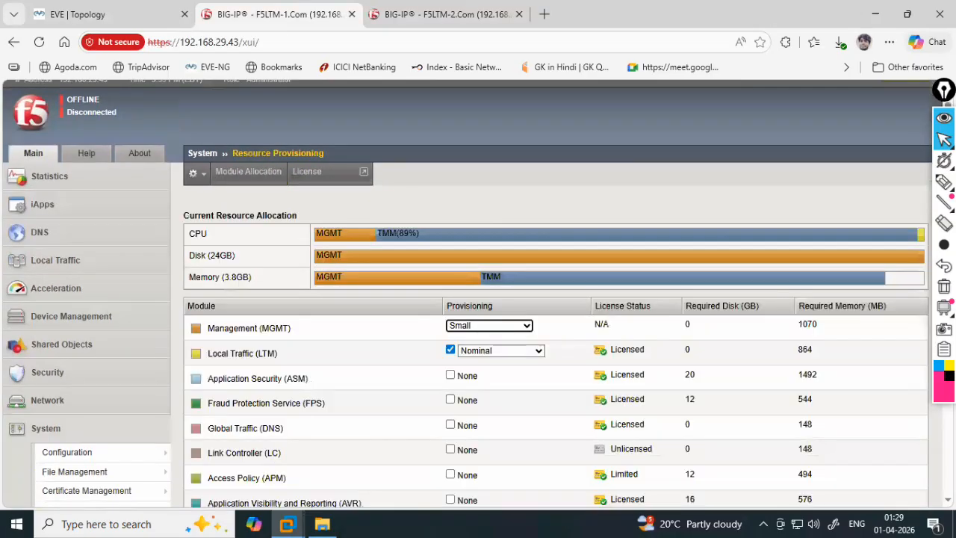
pyautogui.hotkey('alt', 'Tab')
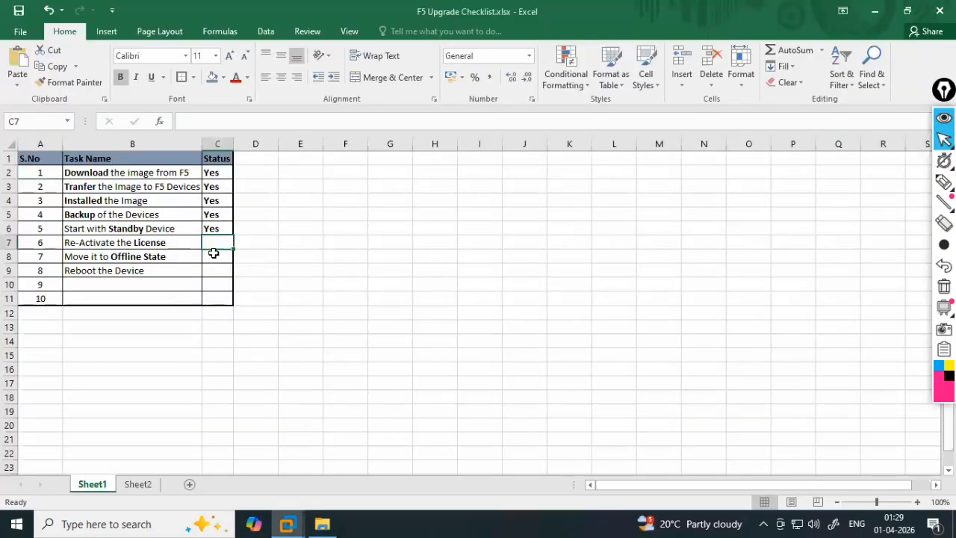
pyautogui.write('Yes')
pyautogui.hotkey('alt', 'Tab')
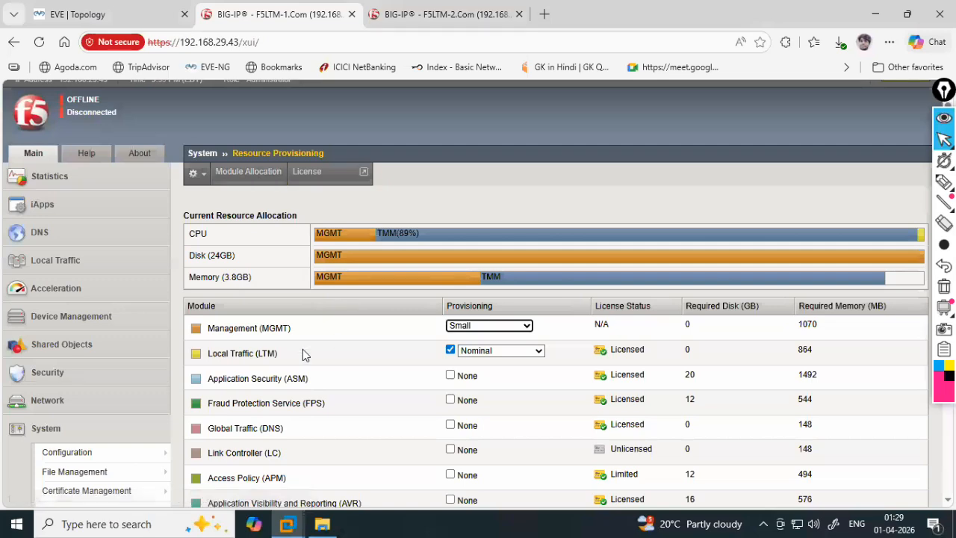
# - Open System > Resource Provisioning to view the licensed modules
pyautogui.scroll(-1, 84, 360)
pyautogui.scroll(-4, 84, 360)
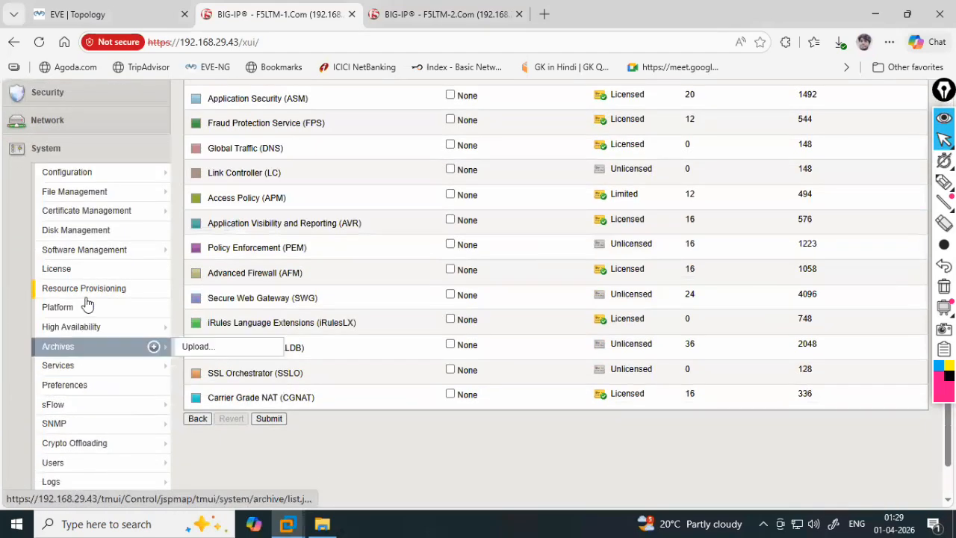
pyautogui.click(98, 286)
# - Wait for the Image List to reload and switch the annotation colour to green
pyautogui.scroll(-1, 134, 322)
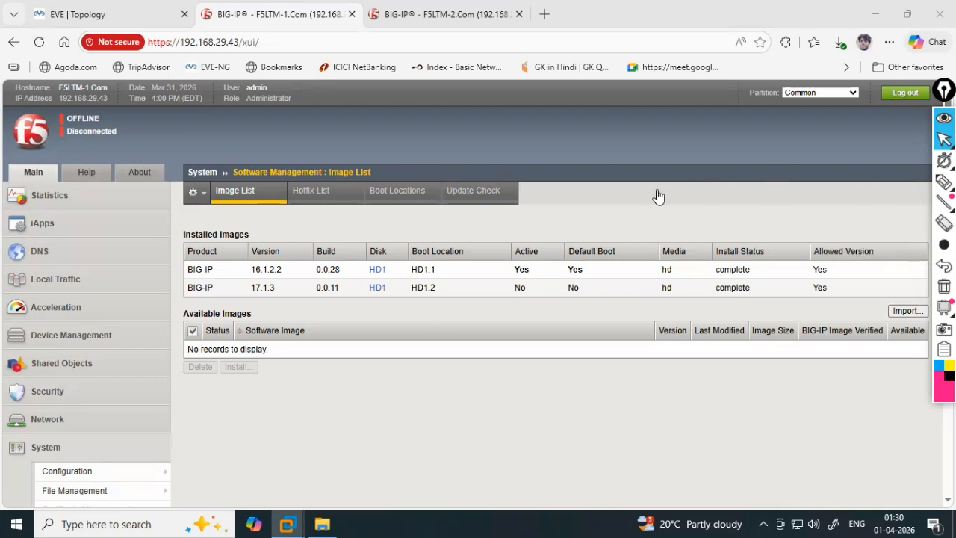
pyautogui.click(942, 390)
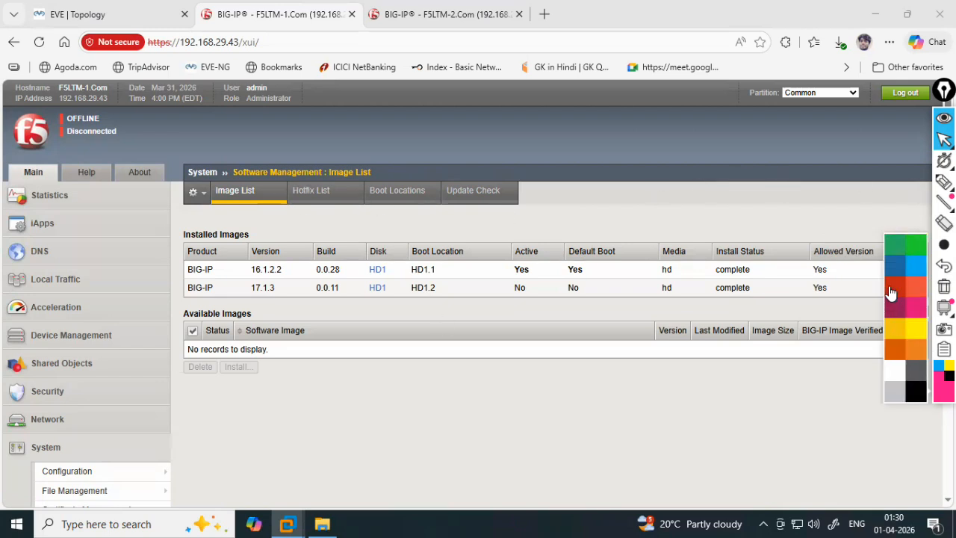
pyautogui.click(919, 249)
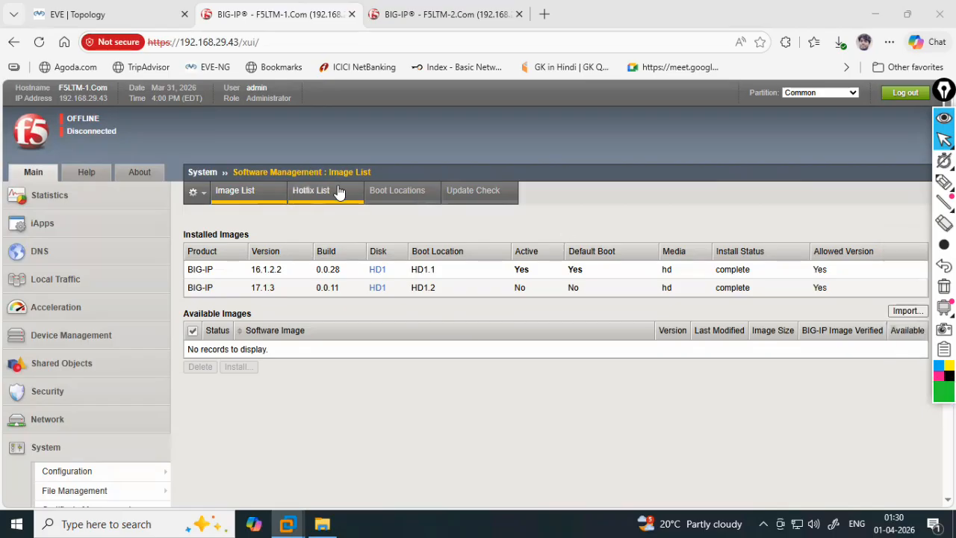
pyautogui.click(119, 115)
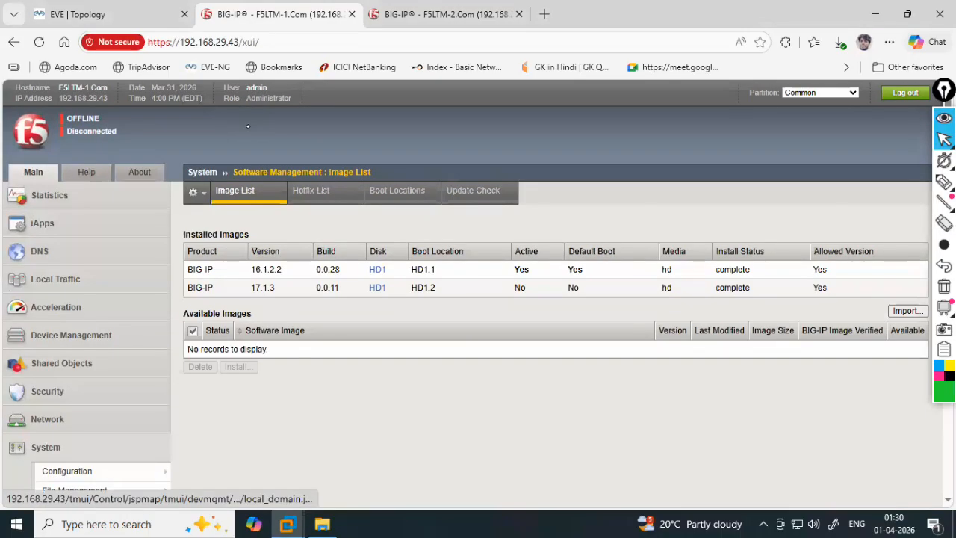
# - Circle the ONLINE (STANDBY) status, note beside it, then clear the annotations
pyautogui.moveTo(944, 184)
pyautogui.click(880, 183)
pyautogui.moveTo(160, 132)
pyautogui.mouseDown()
pyautogui.moveTo(178, 113)
pyautogui.moveTo(197, 129)
pyautogui.moveTo(240, 122)
pyautogui.mouseUp()
pyautogui.moveTo(74, 116)
pyautogui.mouseDown()
pyautogui.moveTo(141, 119)
pyautogui.moveTo(59, 102)
pyautogui.moveTo(53, 112)
pyautogui.moveTo(117, 138)
pyautogui.mouseUp()
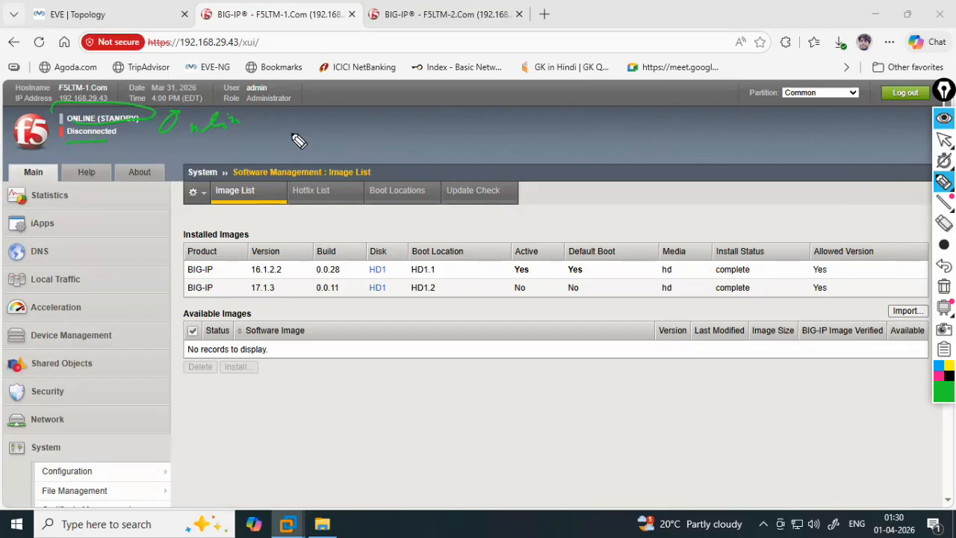
pyautogui.moveTo(314, 122)
pyautogui.mouseDown()
pyautogui.moveTo(317, 136)
pyautogui.moveTo(372, 135)
pyautogui.moveTo(351, 149)
pyautogui.moveTo(382, 153)
pyautogui.mouseUp()
pyautogui.click(944, 287)
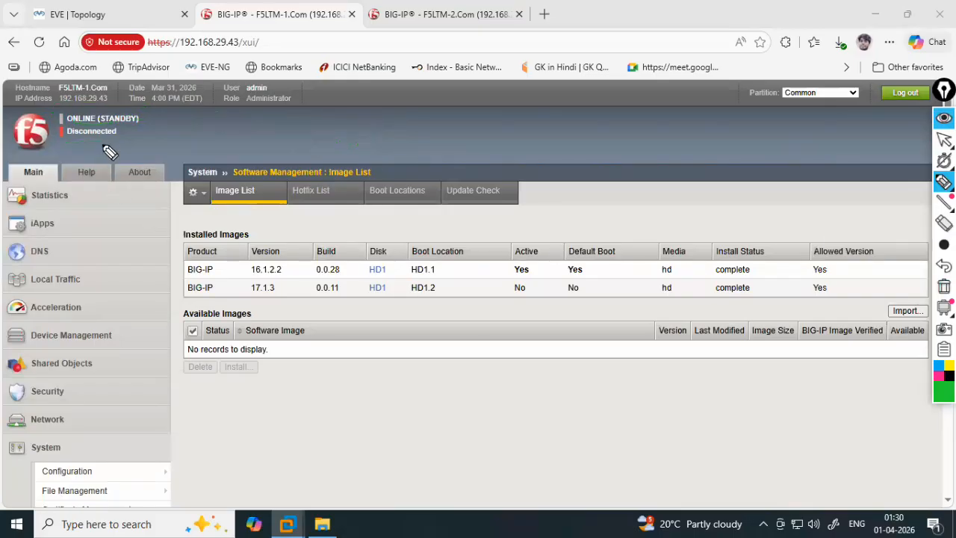
# - Leave annotation mode and open the Device Management overview
pyautogui.click(902, 141)
pyautogui.click(68, 279)
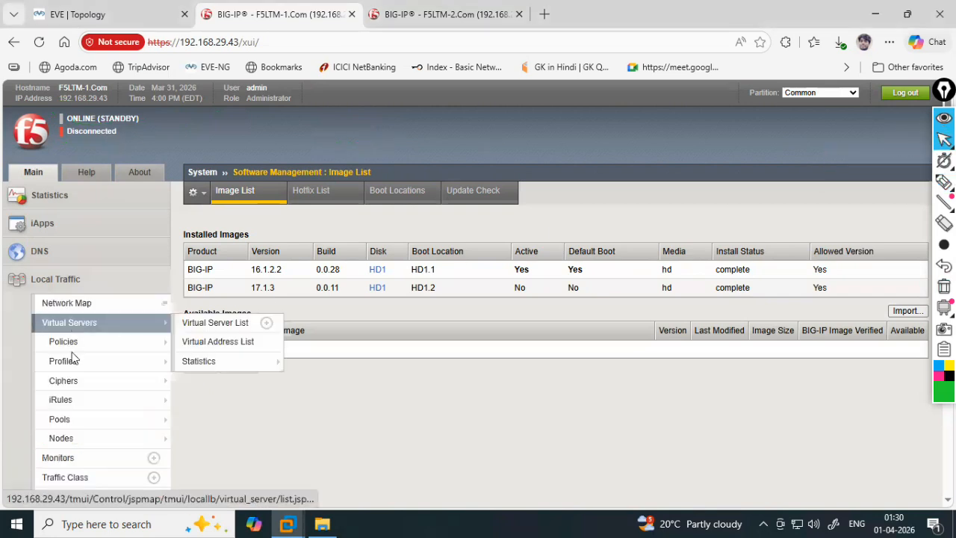
pyautogui.click(71, 282)
pyautogui.click(72, 340)
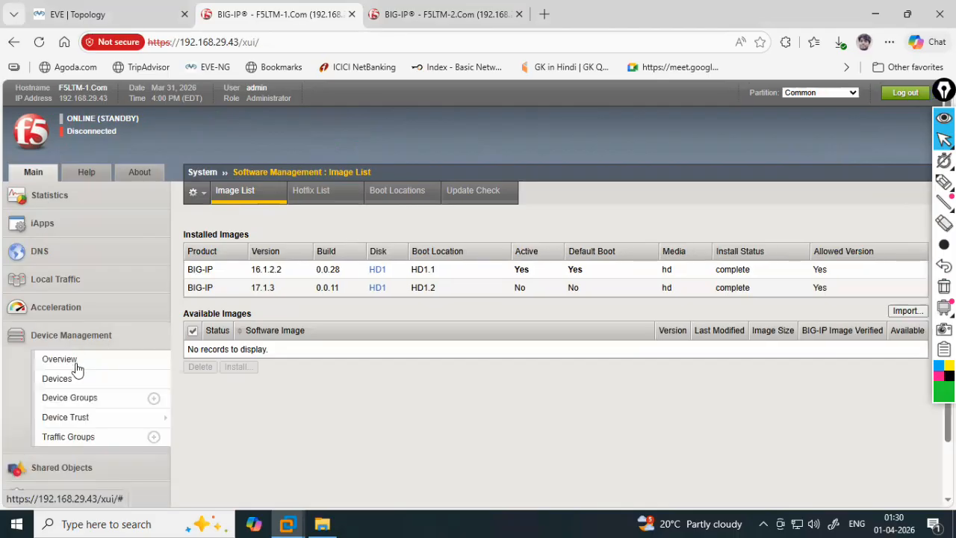
pyautogui.click(76, 365)
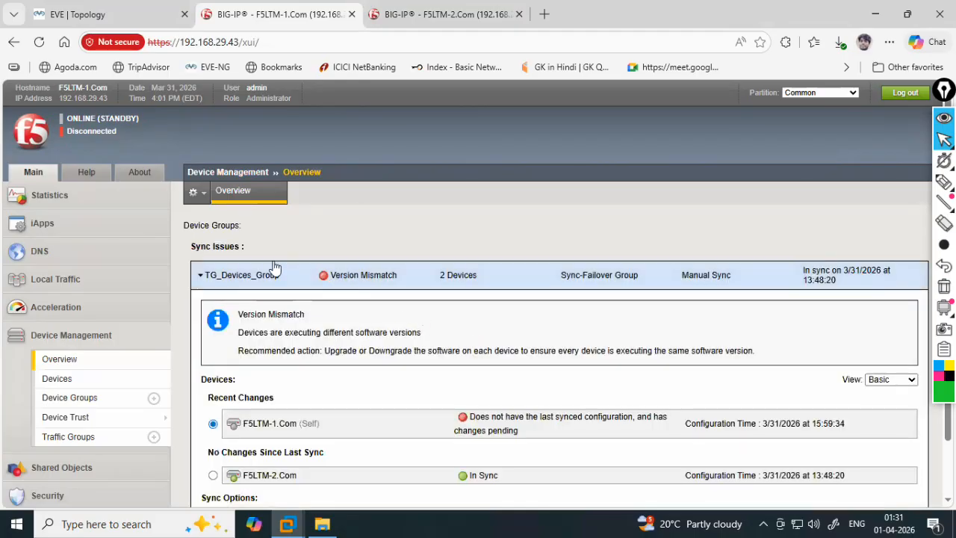
# - Force F5LTM-1 offline from its device Properties page and confirm with OK
pyautogui.click(78, 119)
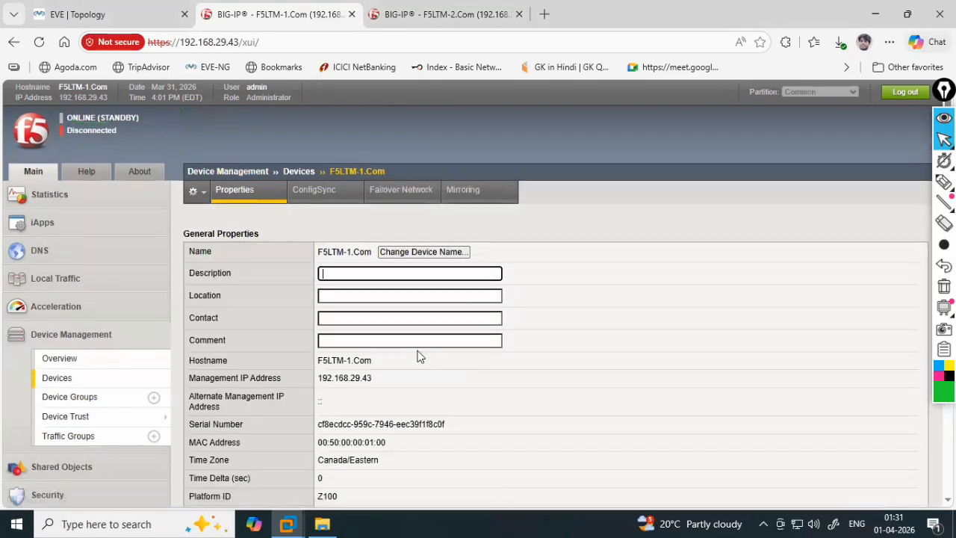
pyautogui.scroll(-5, 314, 471)
pyautogui.click(289, 487)
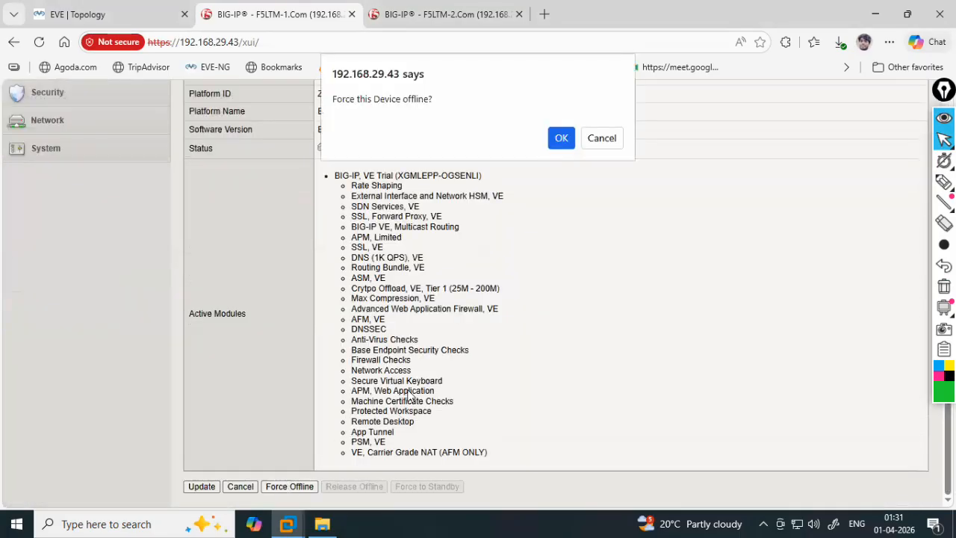
pyautogui.click(559, 138)
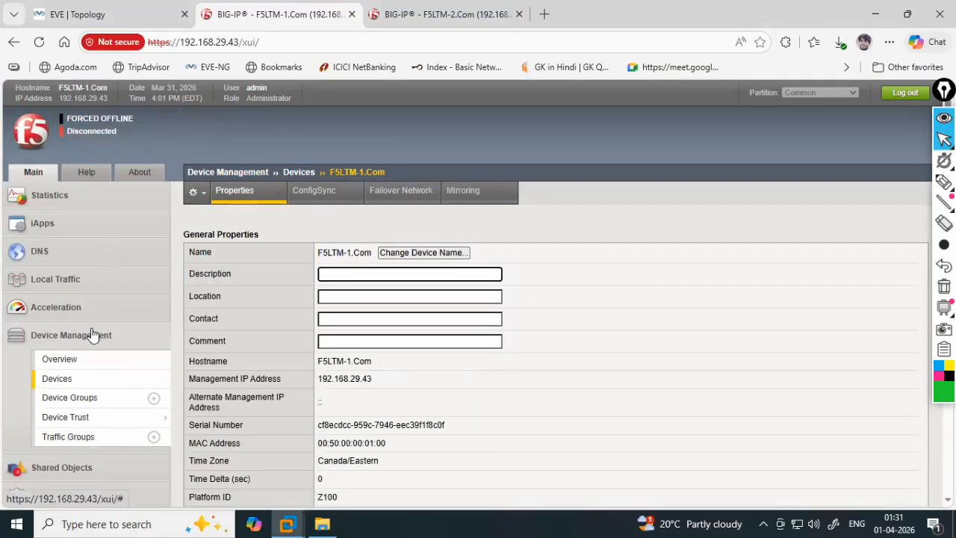
# - Collapse Device Management and expand the System section in the navigation
pyautogui.click(91, 336)
pyautogui.scroll(-1, 97, 346)
pyautogui.scroll(-1, 98, 349)
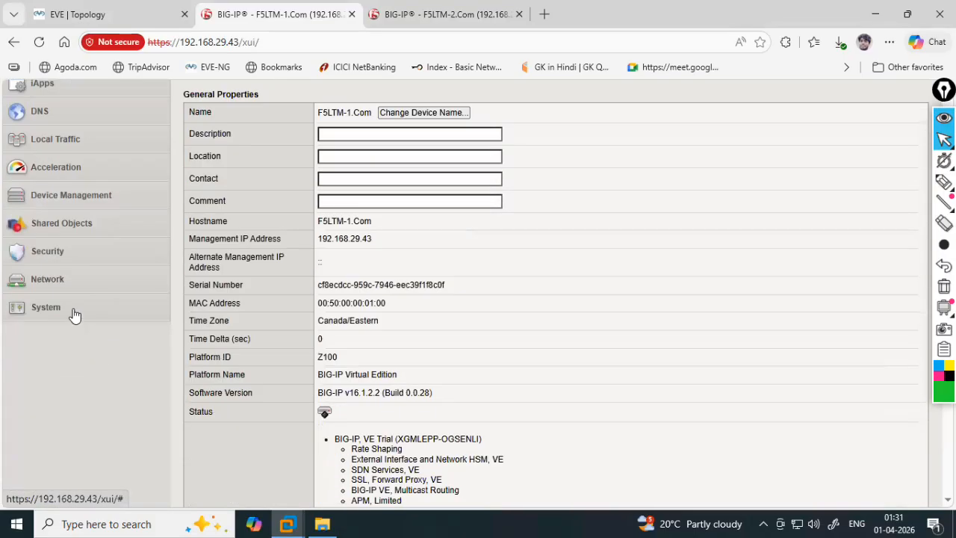
pyautogui.click(75, 314)
pyautogui.scroll(-1, 74, 313)
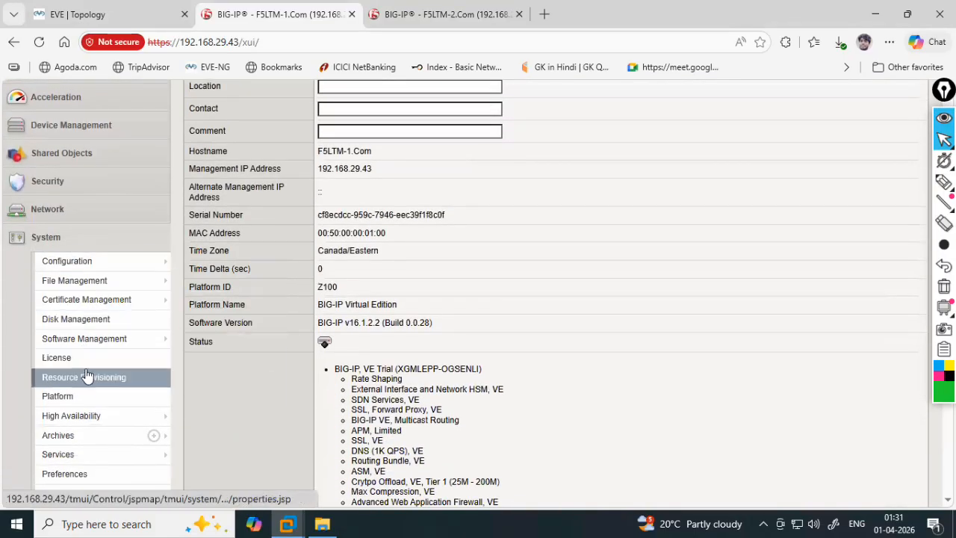
# - Open boot location HD1.2 (17.1.3) and set Install Configuration to Yes
pyautogui.click(93, 341)
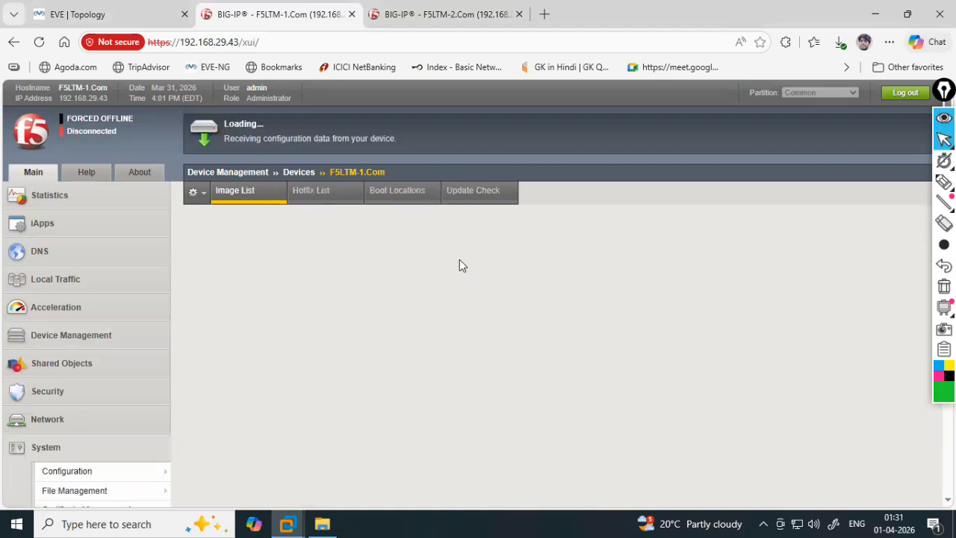
pyautogui.click(409, 201)
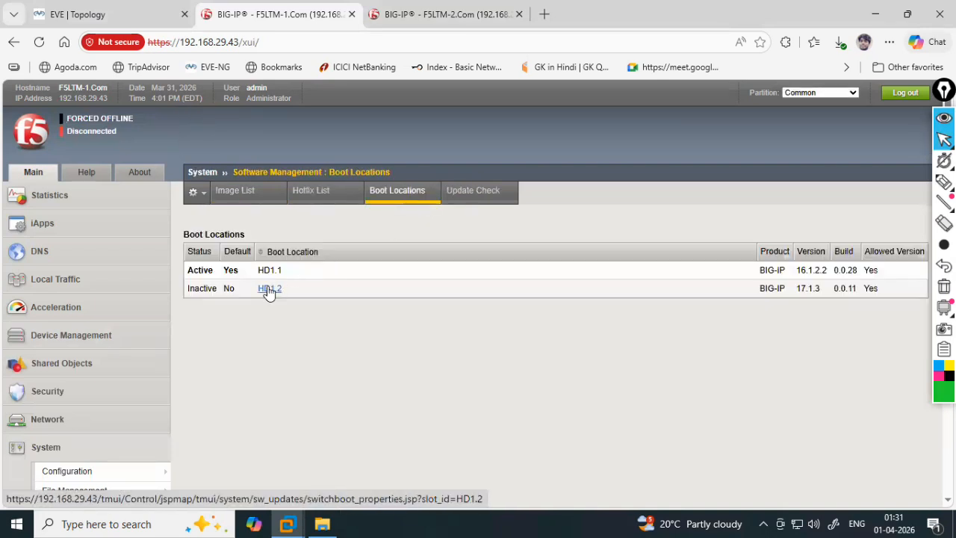
pyautogui.doubleClick(815, 289)
pyautogui.click(274, 290)
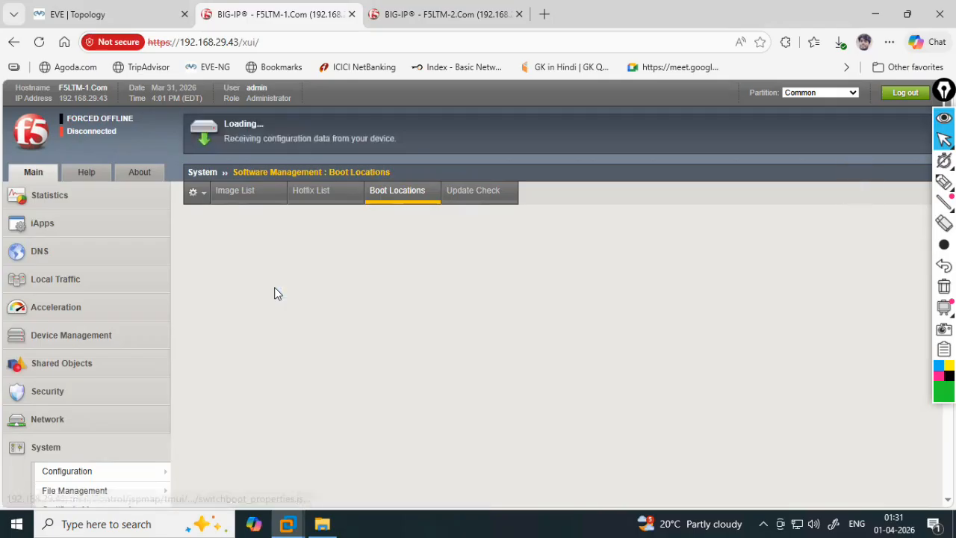
pyautogui.scroll(-1, 359, 293)
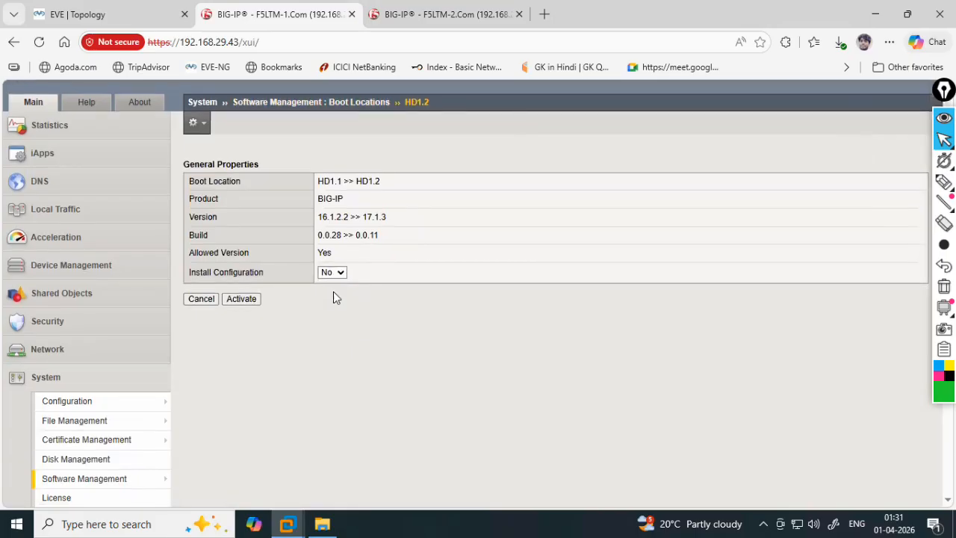
pyautogui.click(332, 307)
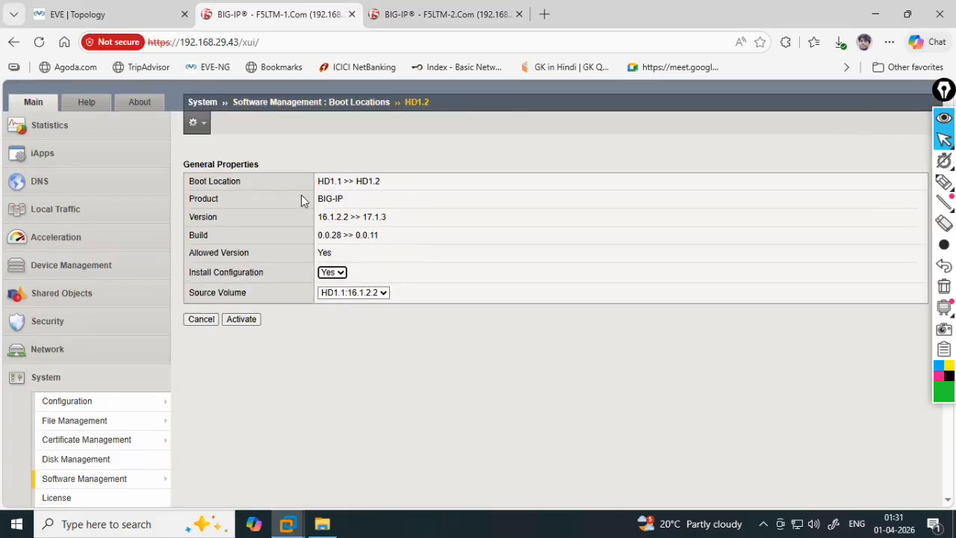
# - Review HD1.1 >> HD1.2, version 17.1.3 and source volume HD1.1, then activate and confirm
pyautogui.moveTo(316, 182); pyautogui.dragTo(383, 183)
pyautogui.click(335, 192)
pyautogui.moveTo(315, 200); pyautogui.dragTo(391, 218)
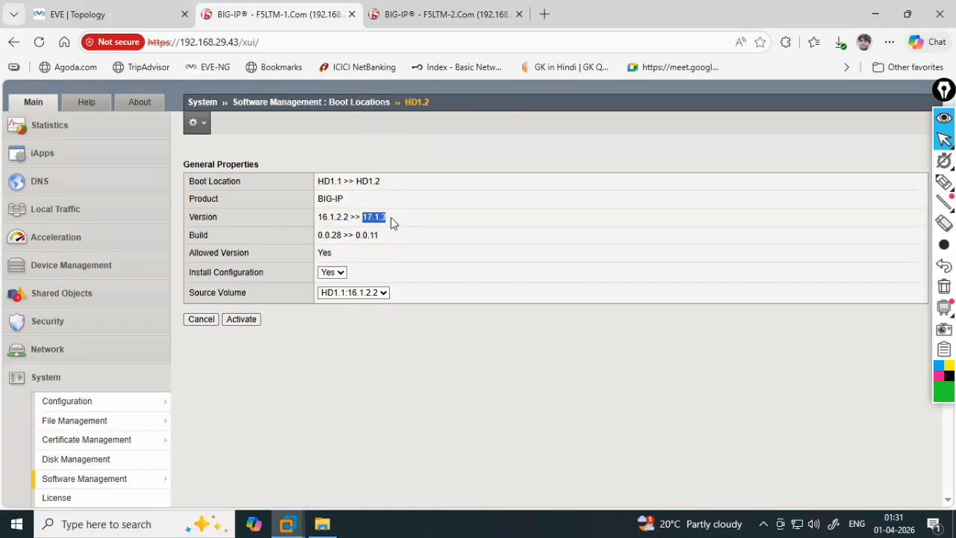
pyautogui.click(326, 236)
pyautogui.moveTo(317, 236); pyautogui.dragTo(342, 236)
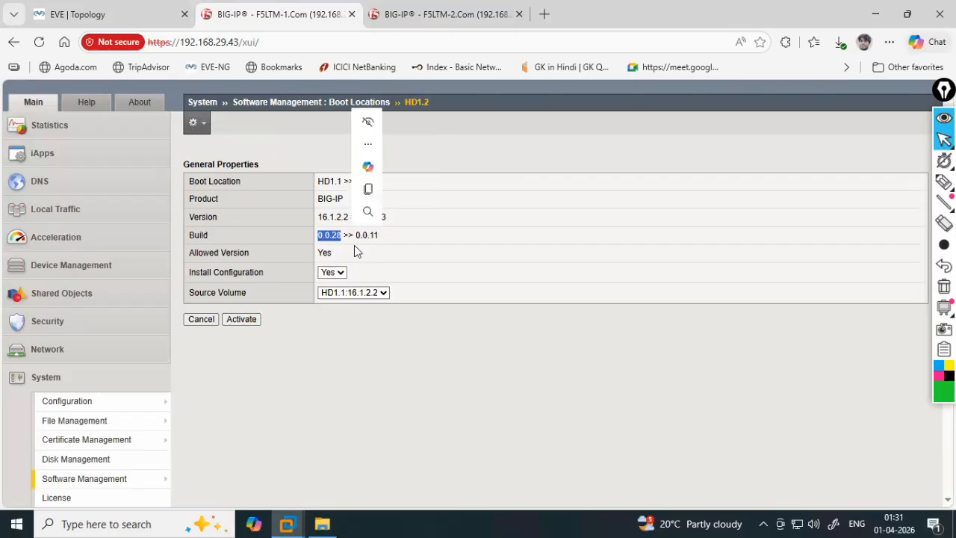
pyautogui.click(336, 259)
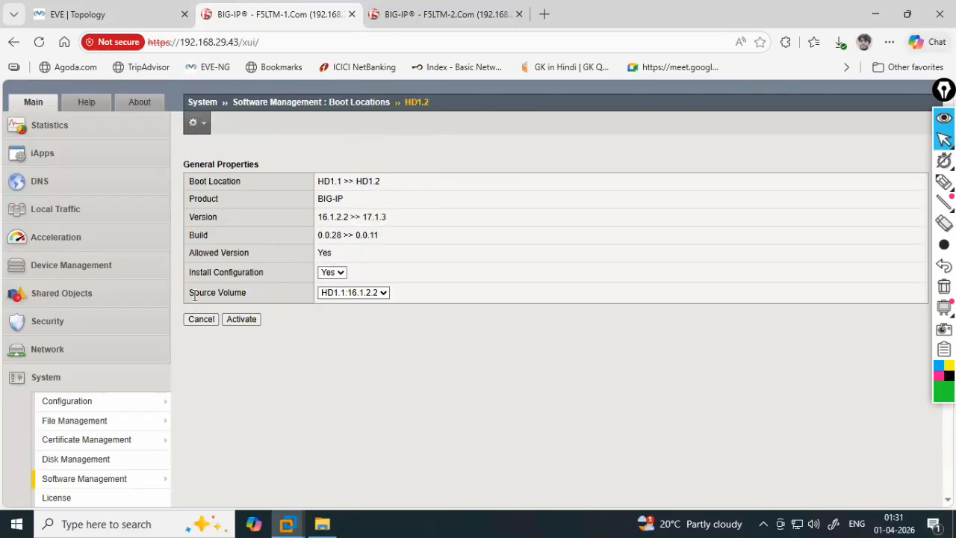
pyautogui.moveTo(193, 292); pyautogui.dragTo(279, 296)
pyautogui.click(354, 340)
pyautogui.click(241, 320)
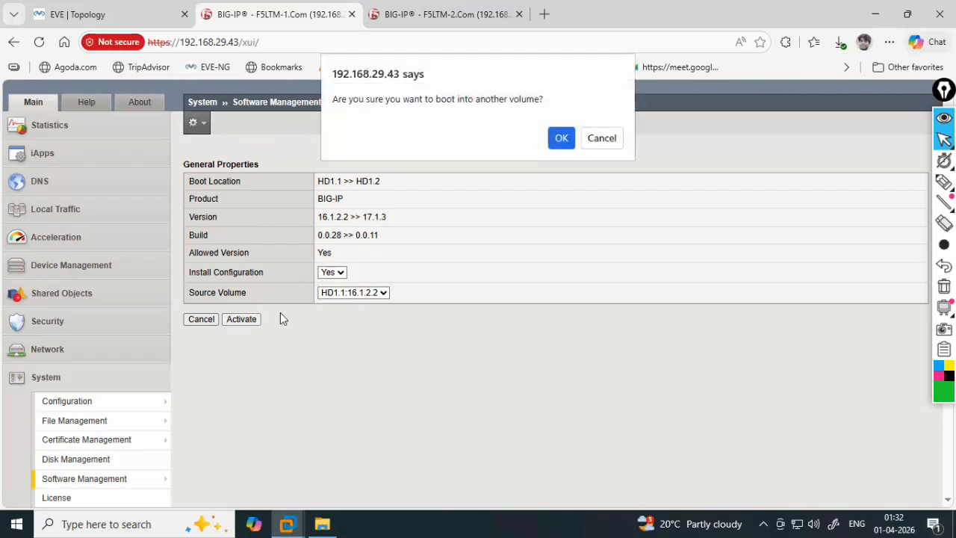
pyautogui.click(559, 137)
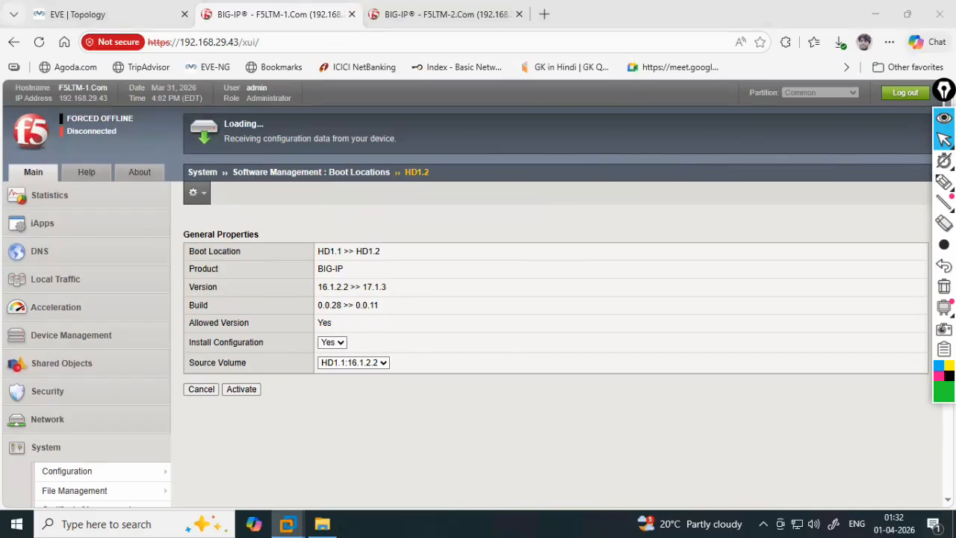
# - Mark up the software_update reboot log line on the console, then clear the annotations
pyautogui.hotkey('alt', 'Tab')
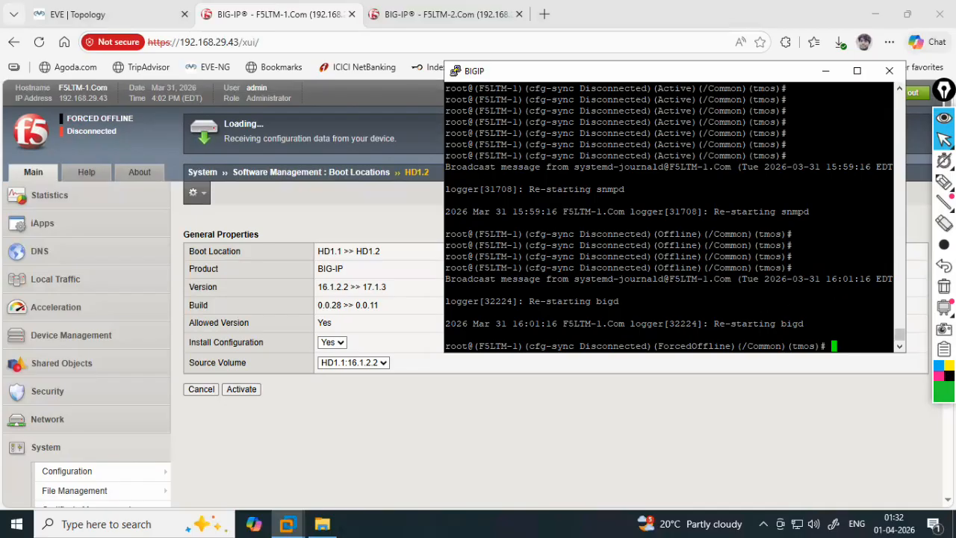
pyautogui.moveTo(944, 183)
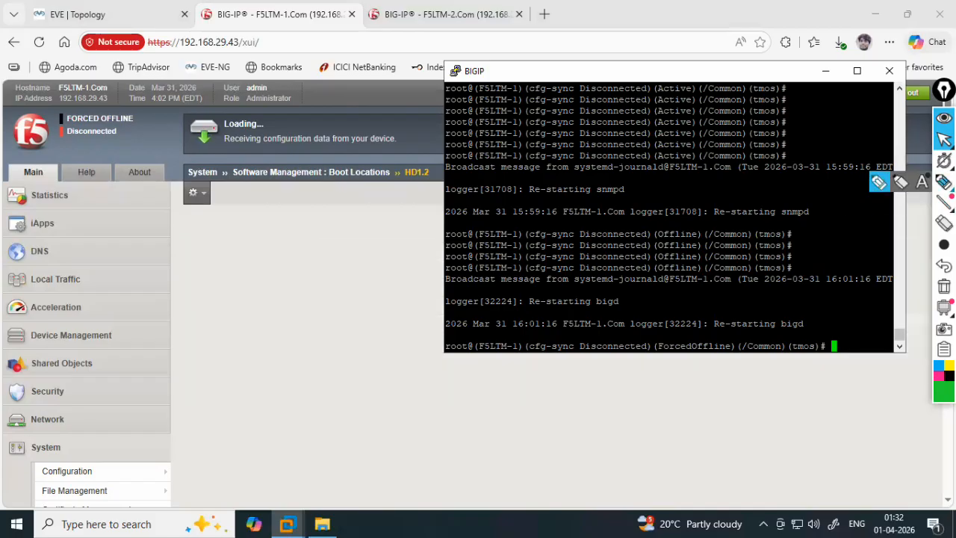
pyautogui.click(877, 185)
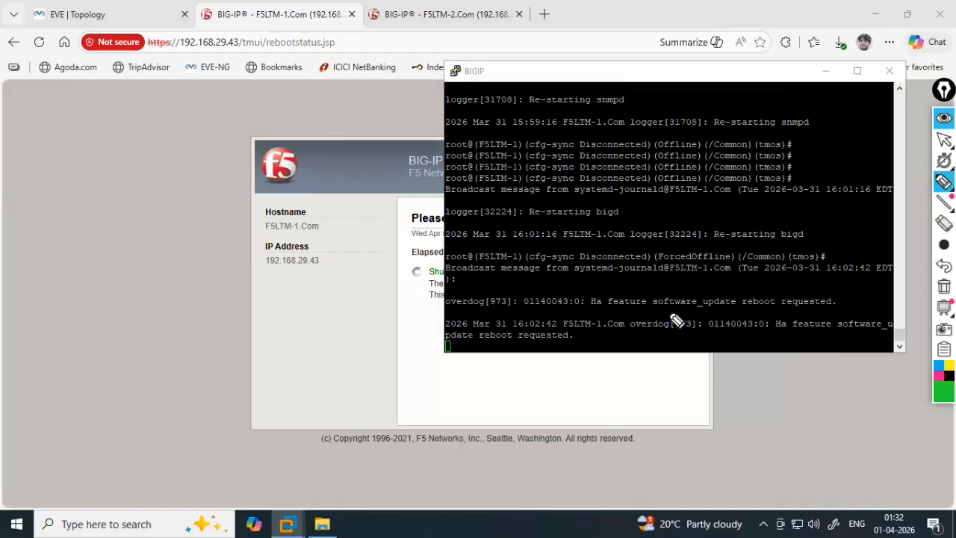
pyautogui.moveTo(610, 316)
pyautogui.mouseDown()
pyautogui.moveTo(774, 323)
pyautogui.moveTo(851, 303)
pyautogui.moveTo(723, 277)
pyautogui.mouseUp()
pyautogui.moveTo(594, 280); pyautogui.dragTo(530, 283)
pyautogui.moveTo(593, 292)
pyautogui.mouseDown()
pyautogui.moveTo(729, 295)
pyautogui.moveTo(752, 332)
pyautogui.moveTo(761, 323)
pyautogui.mouseUp()
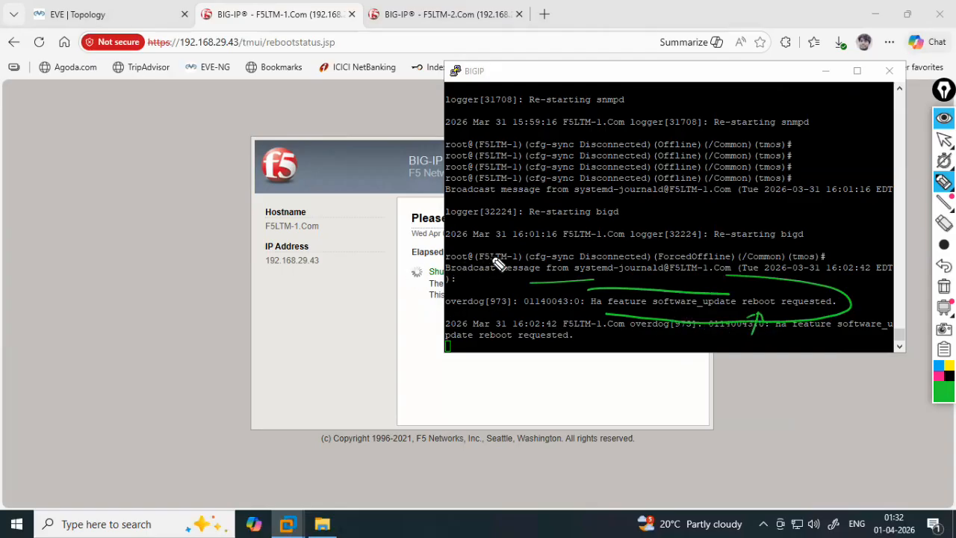
pyautogui.click(944, 140)
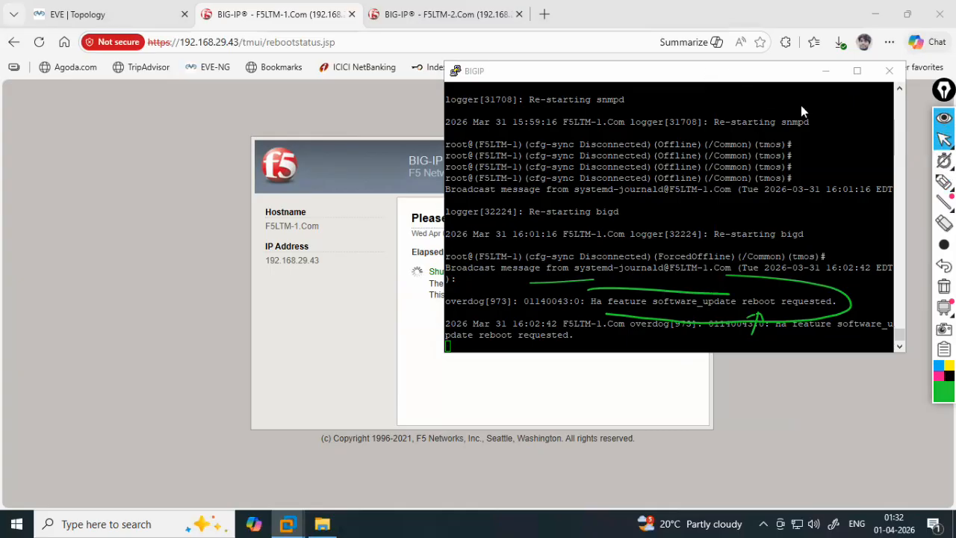
pyautogui.moveTo(799, 71); pyautogui.dragTo(893, 106)
pyautogui.click(944, 286)
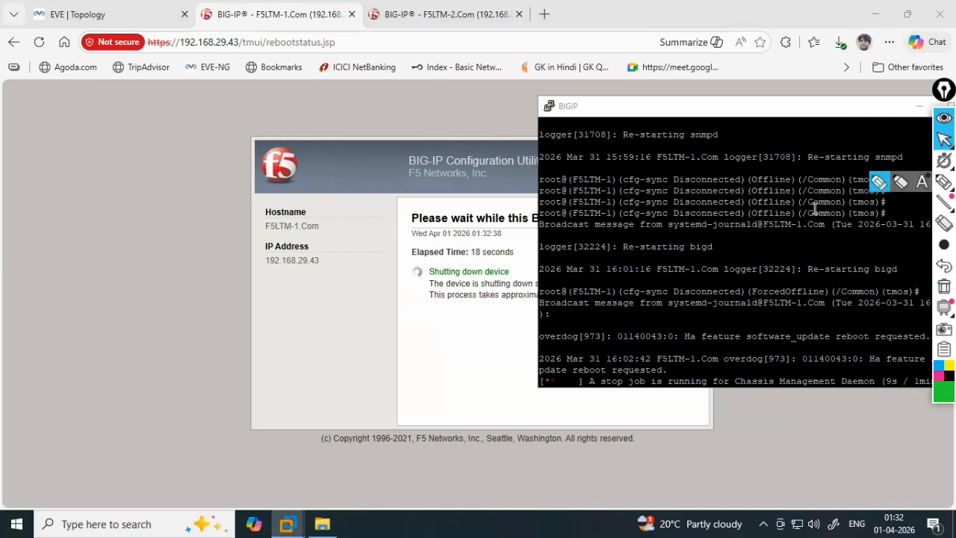
# - Handwrite a note about the new Config for 16-17 beside the reboot status, then erase it
pyautogui.moveTo(345, 293)
pyautogui.mouseDown()
pyautogui.moveTo(368, 285)
pyautogui.moveTo(365, 305)
pyautogui.mouseUp()
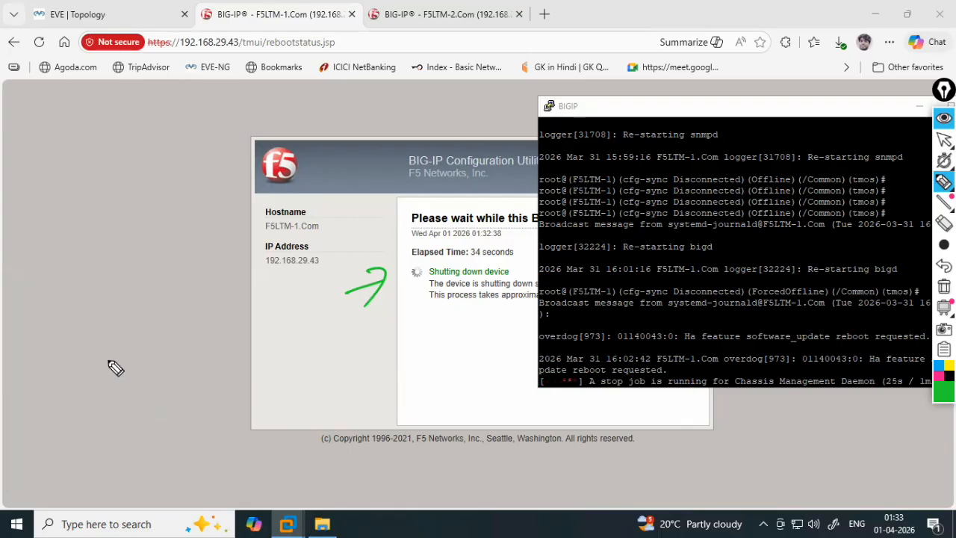
pyautogui.moveTo(133, 331); pyautogui.dragTo(109, 387)
pyautogui.moveTo(106, 345); pyautogui.dragTo(132, 332)
pyautogui.moveTo(108, 387); pyautogui.dragTo(162, 359)
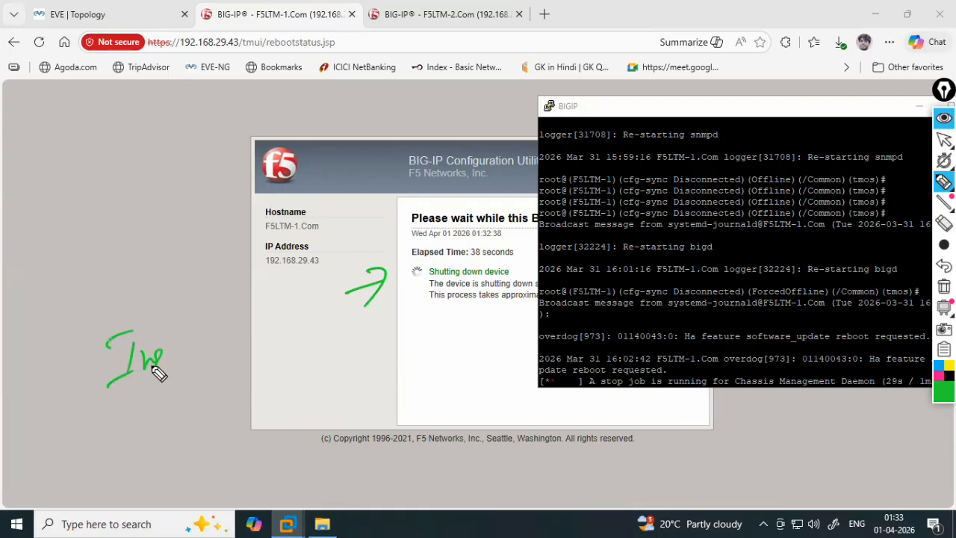
pyautogui.moveTo(101, 360); pyautogui.dragTo(188, 345)
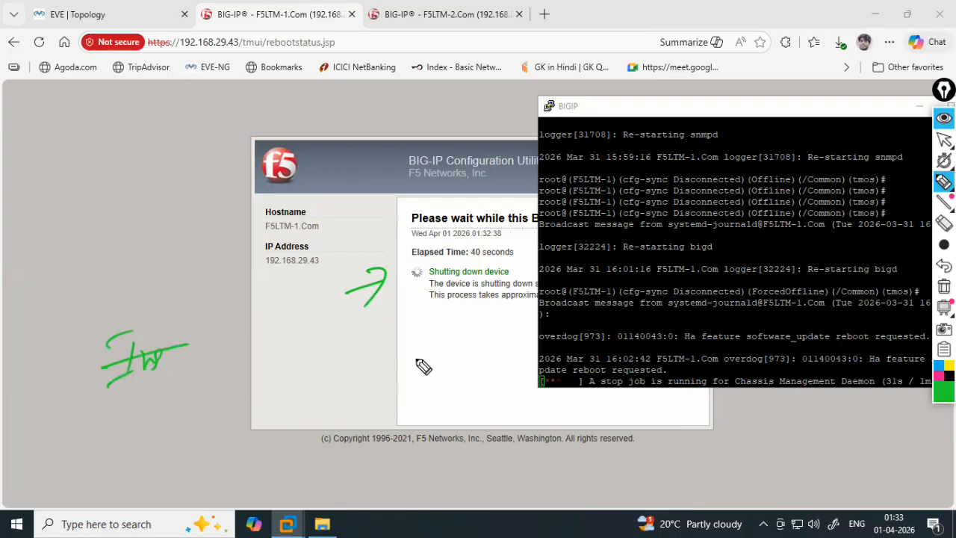
pyautogui.moveTo(206, 351)
pyautogui.mouseDown()
pyautogui.moveTo(258, 362)
pyautogui.moveTo(292, 336)
pyautogui.moveTo(283, 381)
pyautogui.moveTo(364, 340)
pyautogui.mouseUp()
pyautogui.moveTo(298, 389)
pyautogui.mouseDown()
pyautogui.moveTo(376, 396)
pyautogui.moveTo(373, 412)
pyautogui.mouseUp()
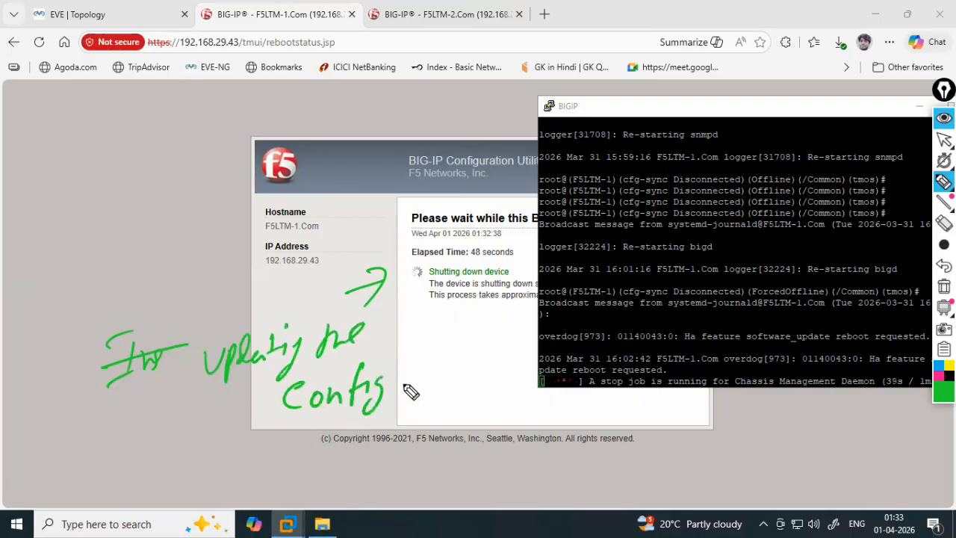
pyautogui.moveTo(418, 385)
pyautogui.mouseDown()
pyautogui.moveTo(418, 401)
pyautogui.moveTo(511, 387)
pyautogui.moveTo(559, 401)
pyautogui.mouseUp()
pyautogui.moveTo(499, 424); pyautogui.dragTo(562, 420)
pyautogui.moveTo(391, 332)
pyautogui.mouseDown()
pyautogui.moveTo(384, 359)
pyautogui.moveTo(434, 345)
pyautogui.mouseUp()
pyautogui.moveTo(454, 336)
pyautogui.mouseDown()
pyautogui.moveTo(464, 359)
pyautogui.moveTo(448, 358)
pyautogui.mouseUp()
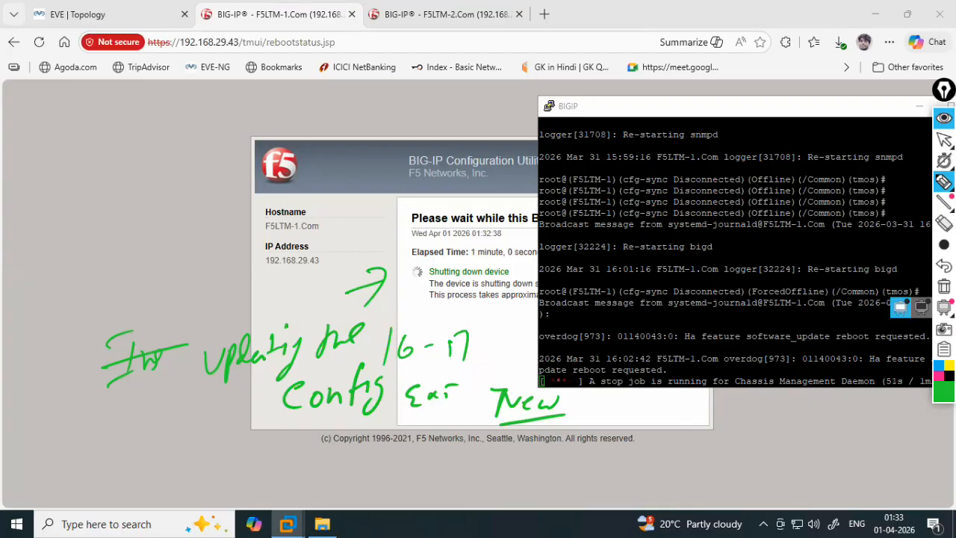
pyautogui.click(944, 286)
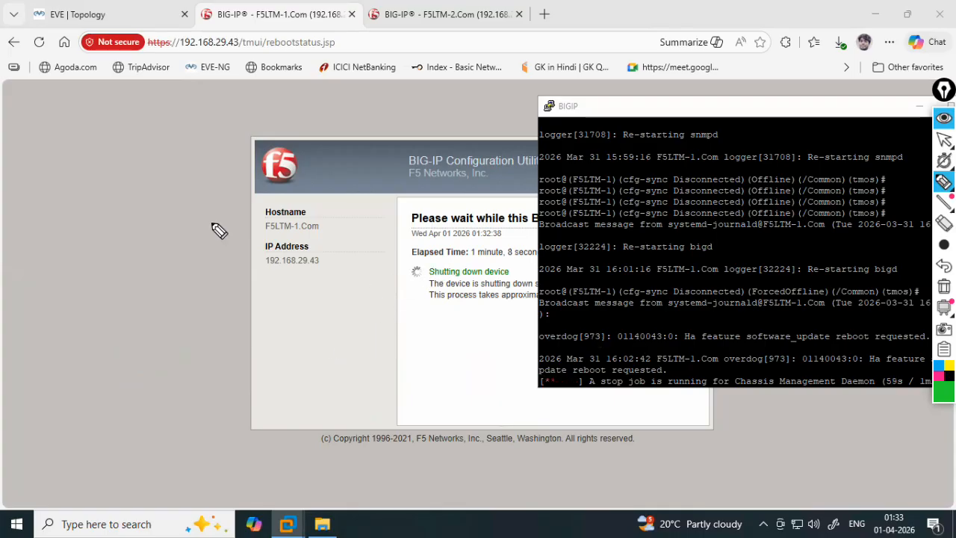
pyautogui.moveTo(944, 141)
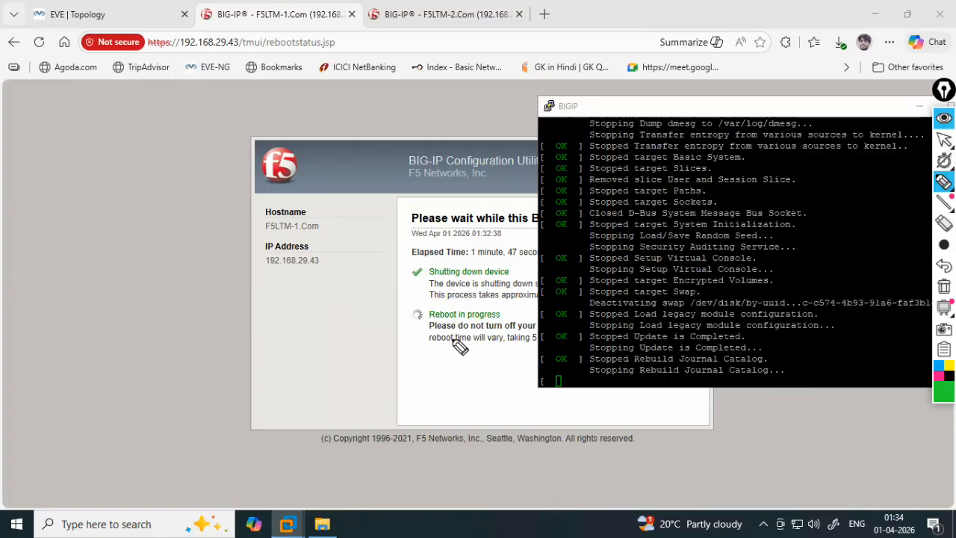
pyautogui.moveTo(350, 329); pyautogui.dragTo(385, 348)
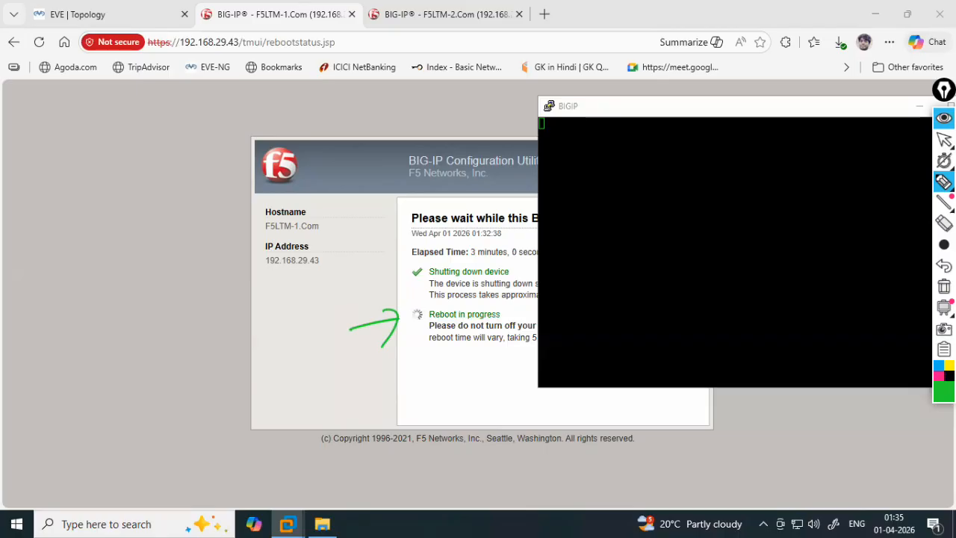
# - Switch the annotation toolbar back to the arrow pointer
pyautogui.moveTo(944, 140)
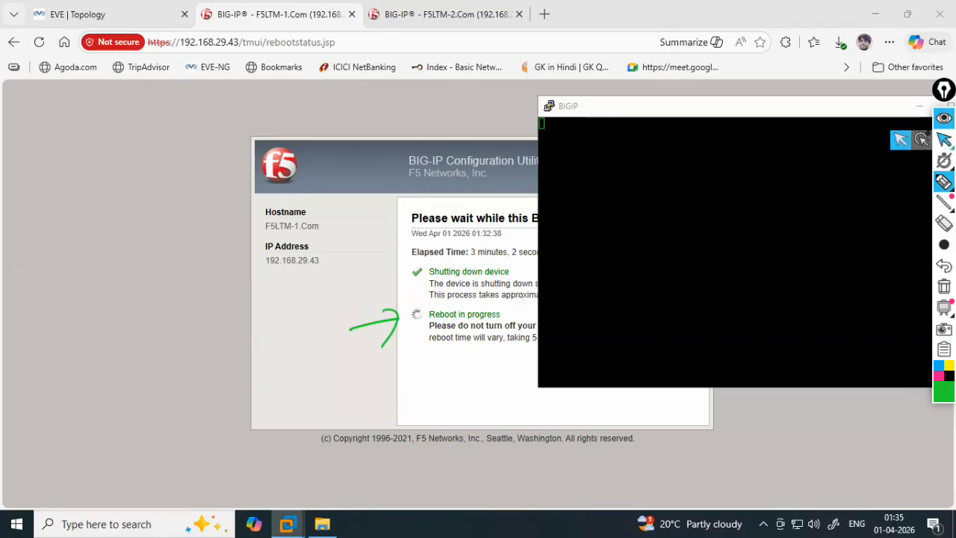
pyautogui.click(906, 146)
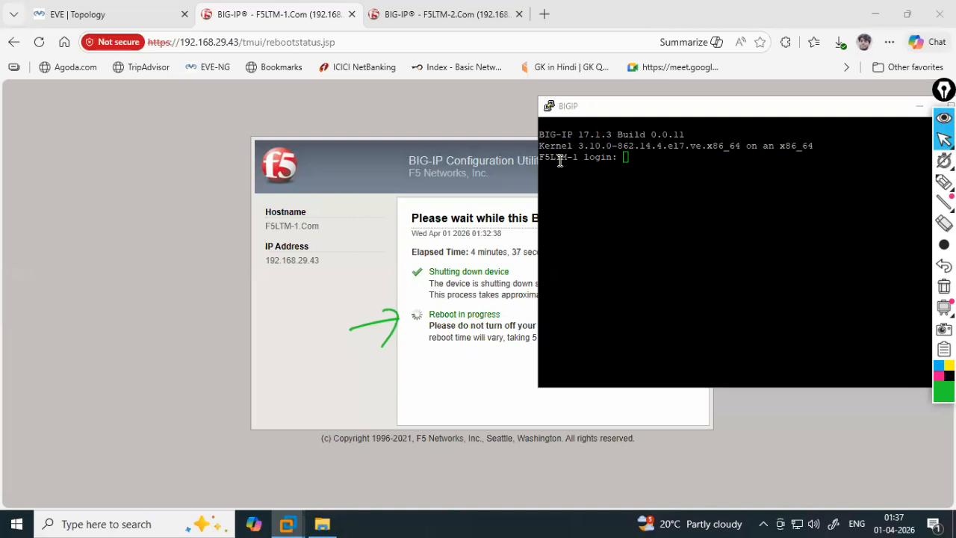
# - Log into F5LTM-1's console as root, start tmsh, and pick the annotation pen
pyautogui.click(639, 171)
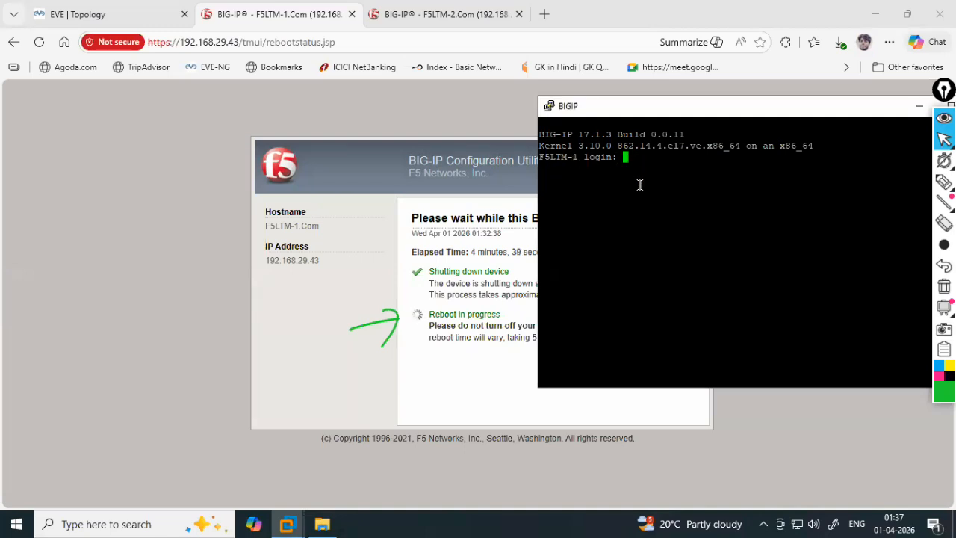
pyautogui.write('root')
pyautogui.press('Return')
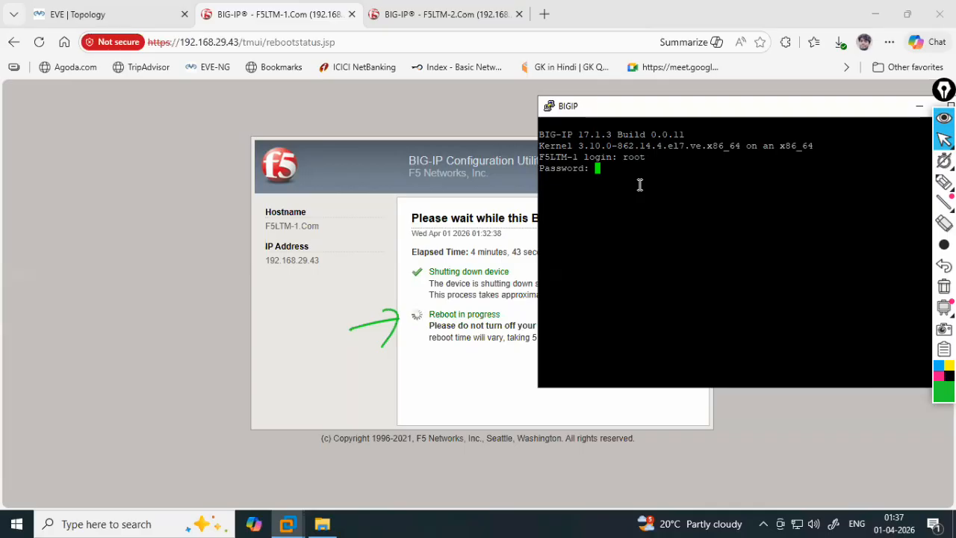
pyautogui.press('Return')
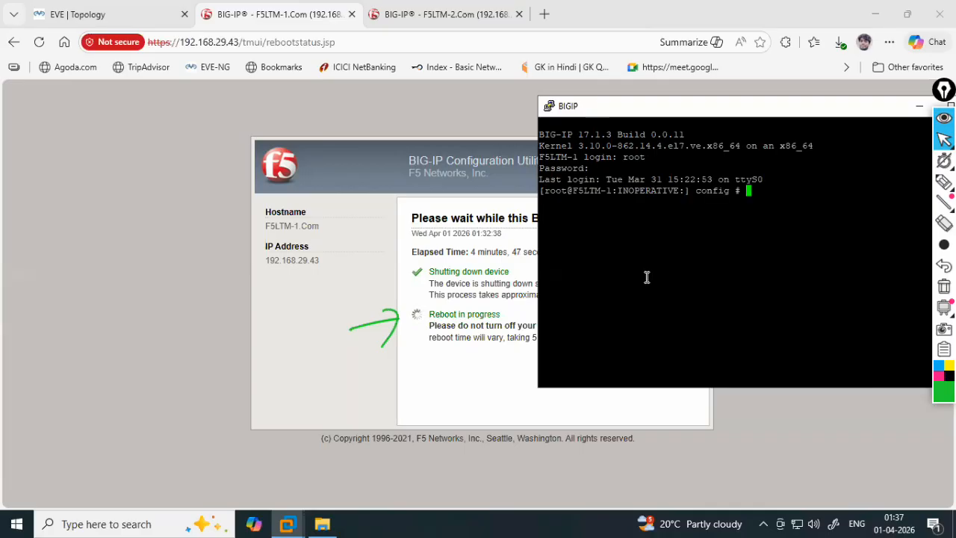
pyautogui.write('tms')
pyautogui.write('h')
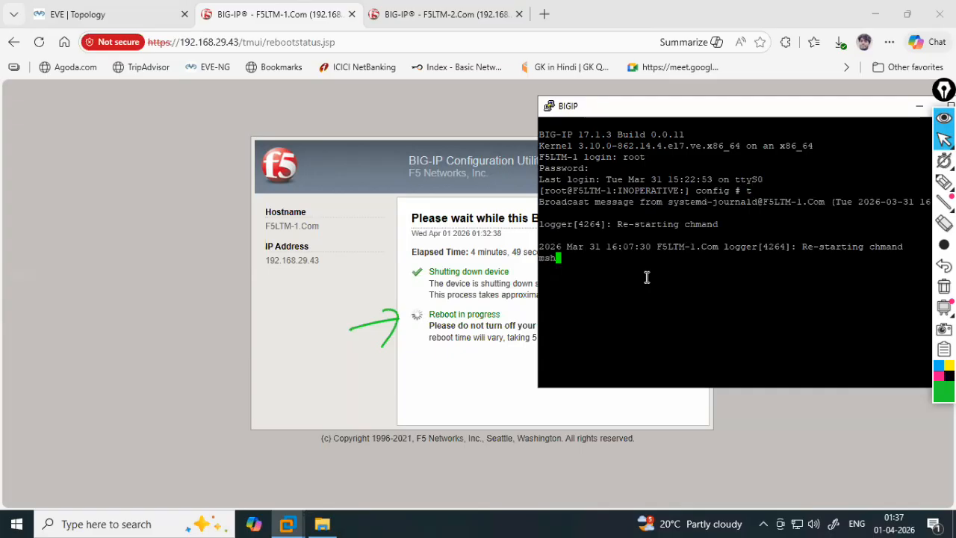
pyautogui.press('Return')
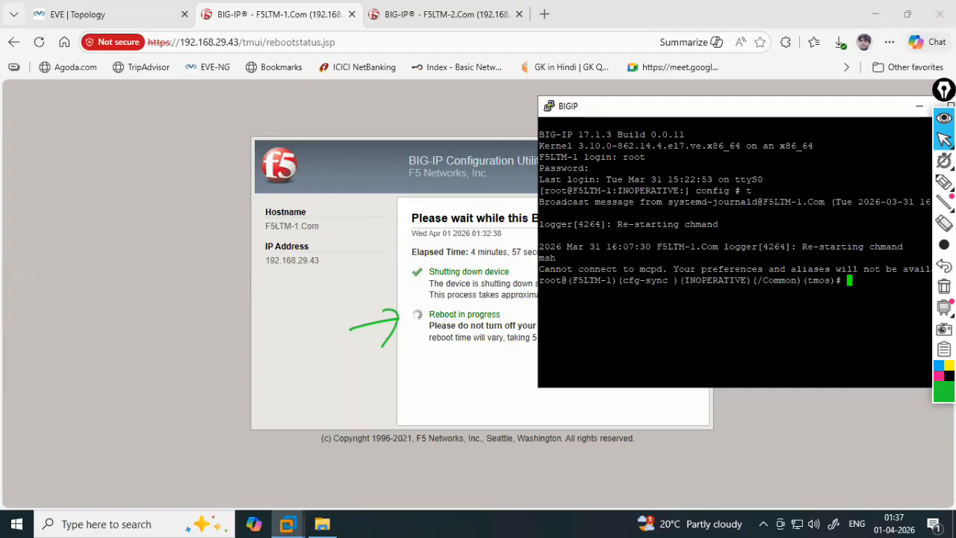
pyautogui.moveTo(942, 182)
pyautogui.click(876, 188)
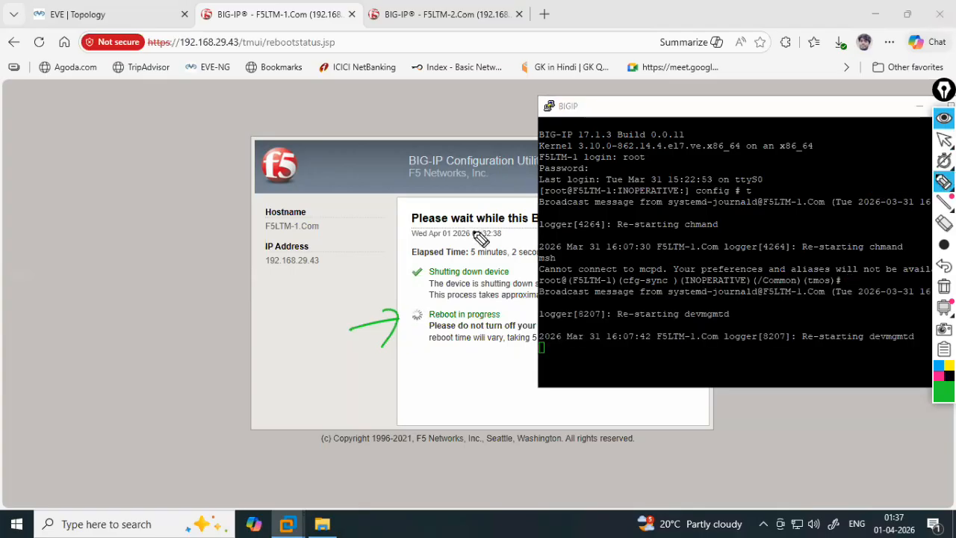
pyautogui.moveTo(572, 125); pyautogui.dragTo(699, 123)
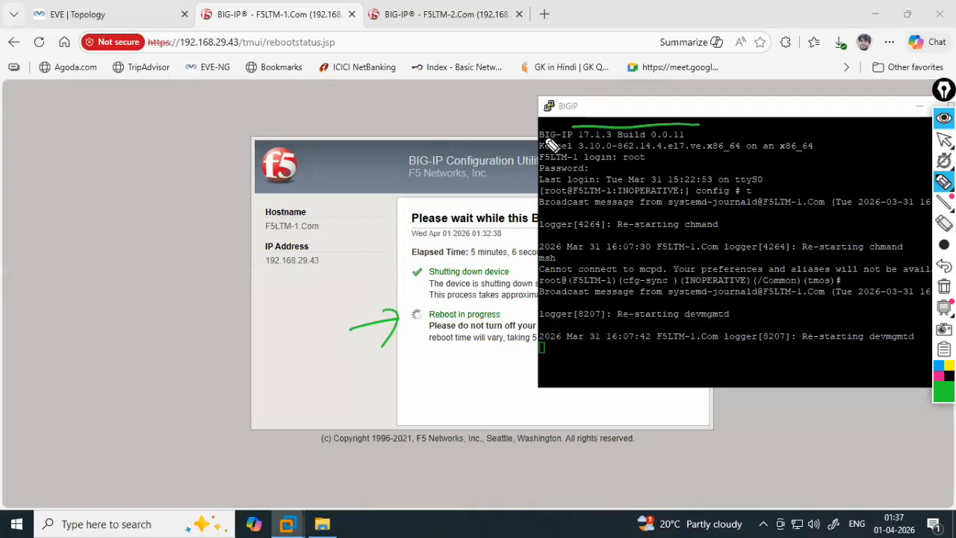
pyautogui.moveTo(451, 136)
pyautogui.mouseDown()
pyautogui.moveTo(500, 132)
pyautogui.moveTo(487, 139)
pyautogui.mouseUp()
pyautogui.moveTo(66, 203)
pyautogui.mouseDown()
pyautogui.moveTo(60, 232)
pyautogui.moveTo(96, 219)
pyautogui.moveTo(109, 190)
pyautogui.moveTo(139, 217)
pyautogui.mouseUp()
pyautogui.moveTo(140, 171)
pyautogui.mouseDown()
pyautogui.moveTo(143, 221)
pyautogui.moveTo(181, 218)
pyautogui.mouseUp()
pyautogui.moveTo(36, 250); pyautogui.dragTo(42, 285)
pyautogui.moveTo(37, 253)
pyautogui.mouseDown()
pyautogui.moveTo(64, 278)
pyautogui.moveTo(137, 249)
pyautogui.moveTo(153, 260)
pyautogui.mouseUp()
pyautogui.moveTo(60, 306)
pyautogui.mouseDown()
pyautogui.moveTo(64, 320)
pyautogui.moveTo(97, 299)
pyautogui.moveTo(155, 286)
pyautogui.moveTo(174, 269)
pyautogui.mouseUp()
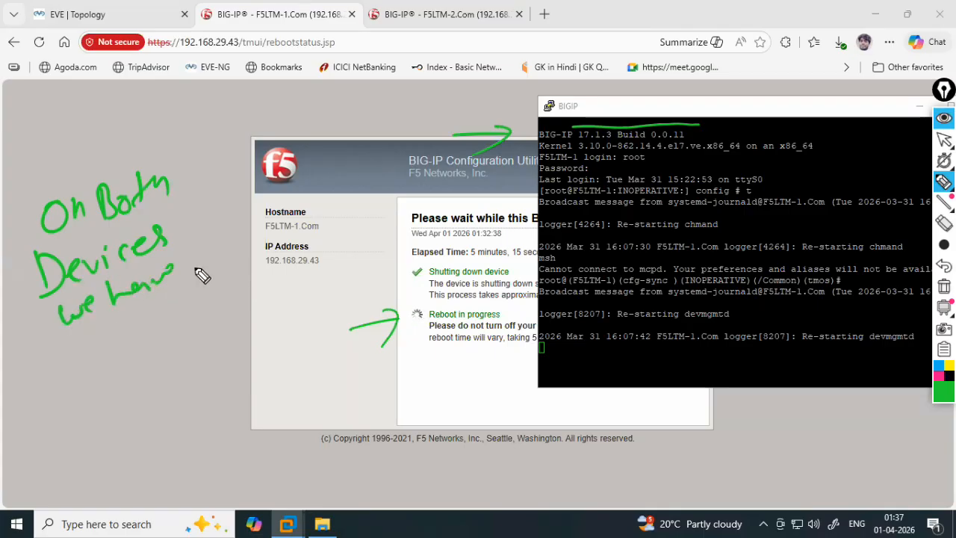
pyautogui.moveTo(75, 328)
pyautogui.mouseDown()
pyautogui.moveTo(111, 346)
pyautogui.moveTo(173, 300)
pyautogui.mouseUp()
pyautogui.moveTo(71, 395); pyautogui.dragTo(74, 437)
pyautogui.moveTo(79, 403)
pyautogui.mouseDown()
pyautogui.moveTo(90, 420)
pyautogui.moveTo(104, 394)
pyautogui.mouseUp()
pyautogui.moveTo(119, 390)
pyautogui.mouseDown()
pyautogui.moveTo(153, 367)
pyautogui.moveTo(159, 387)
pyautogui.mouseUp()
pyautogui.moveTo(68, 454)
pyautogui.mouseDown()
pyautogui.moveTo(169, 409)
pyautogui.moveTo(174, 422)
pyautogui.mouseUp()
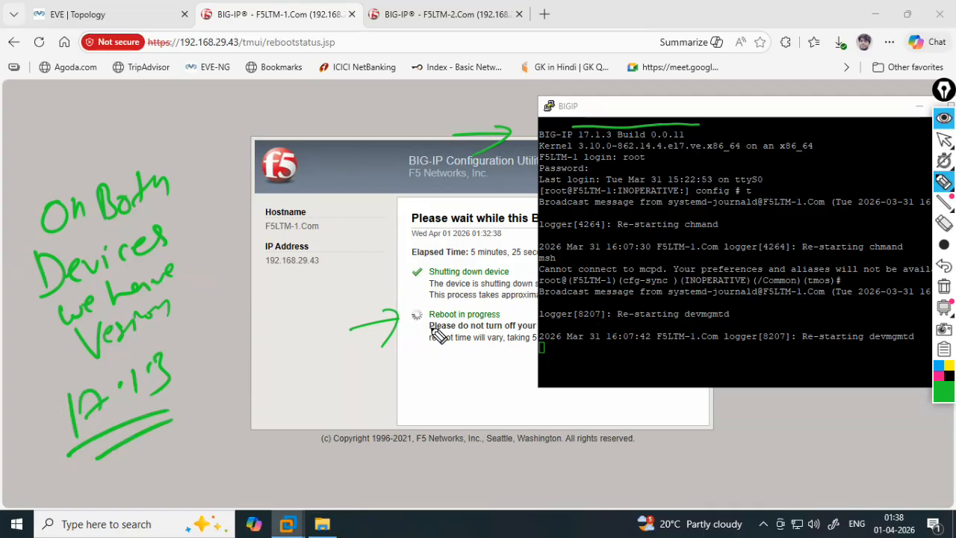
pyautogui.moveTo(796, 350); pyautogui.dragTo(886, 350)
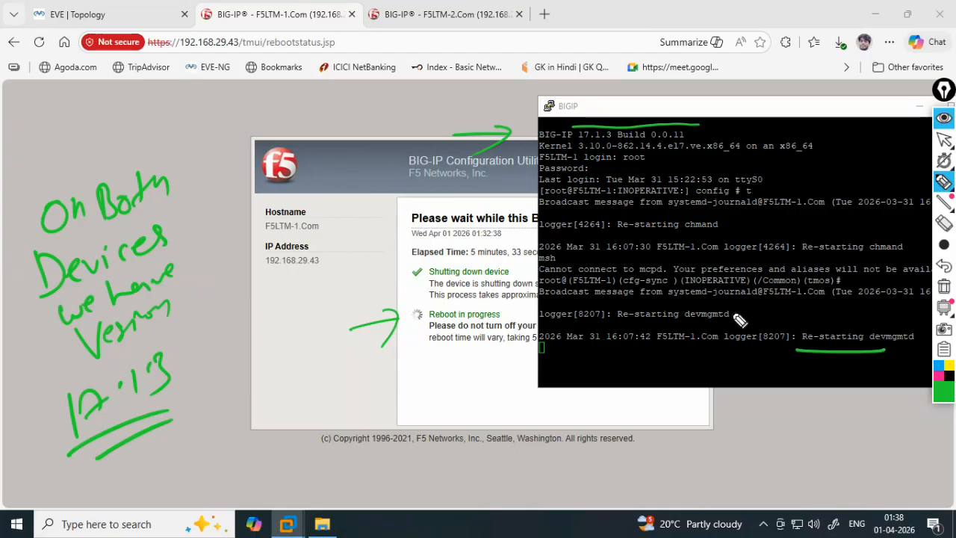
pyautogui.moveTo(416, 309)
pyautogui.mouseDown()
pyautogui.moveTo(506, 312)
pyautogui.moveTo(442, 329)
pyautogui.moveTo(417, 314)
pyautogui.mouseUp()
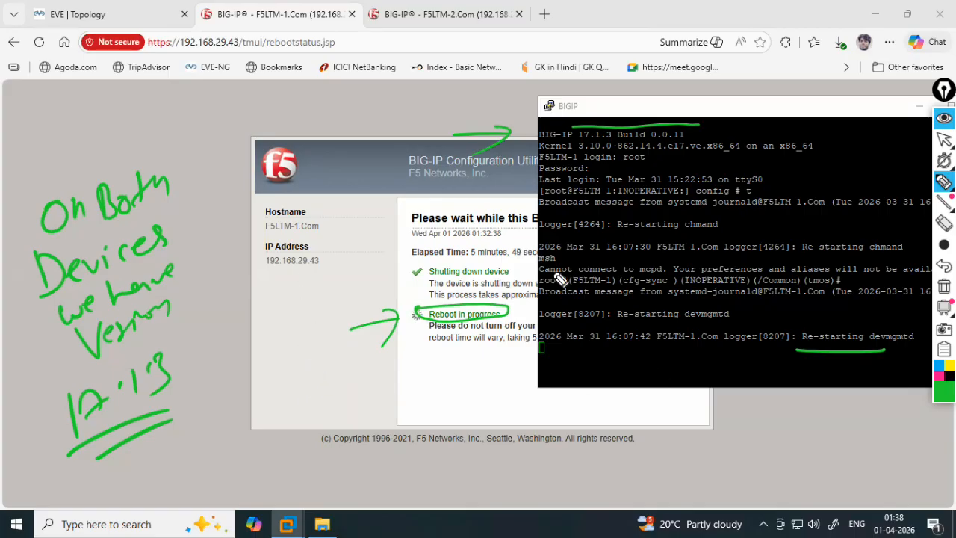
# - Erase the annotations, return to the arrow pointer and refresh the tmsh prompt
pyautogui.click(944, 286)
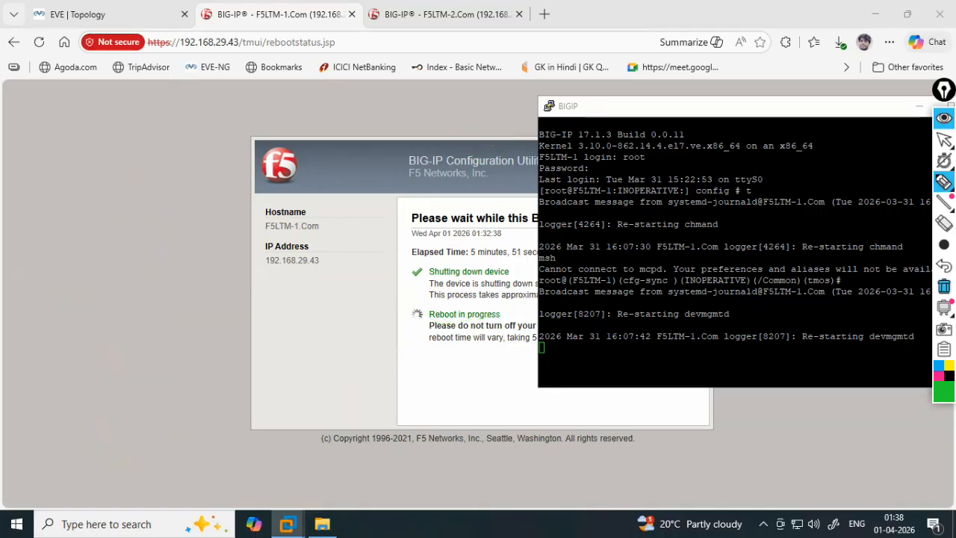
pyautogui.moveTo(943, 140)
pyautogui.click(904, 141)
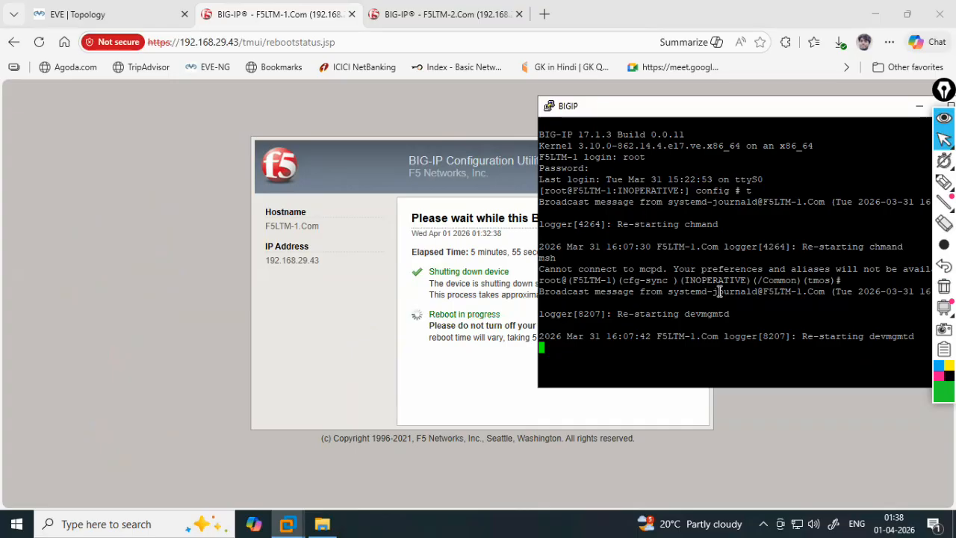
pyautogui.press('Return')
pyautogui.press('Return')
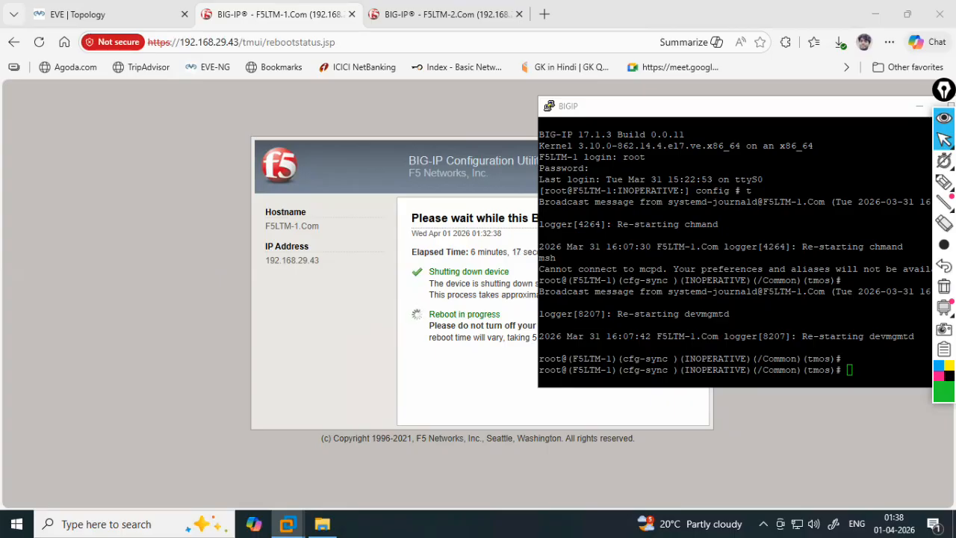
# - Refresh the console prompt and highlight its cfg-sync Disconnected, INOPERATIVE status
pyautogui.click(729, 336)
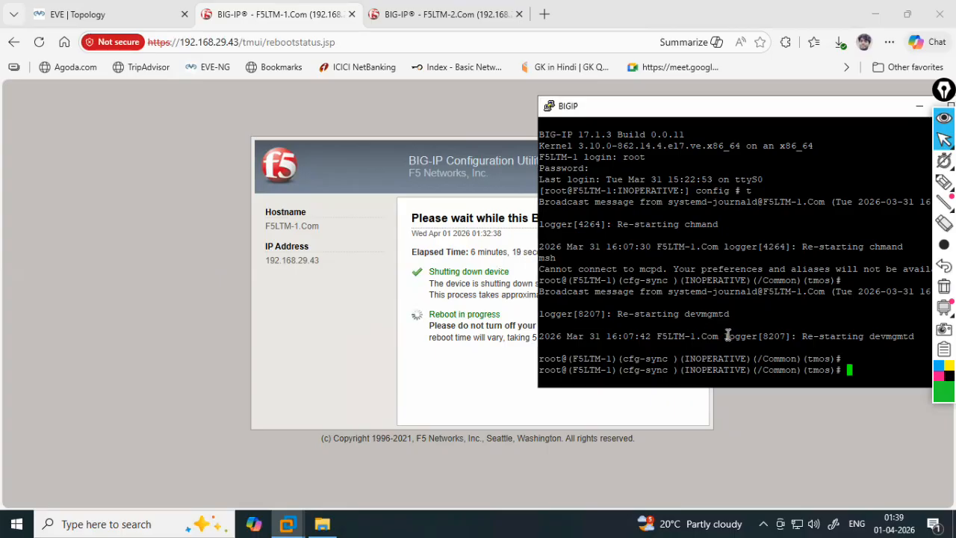
pyautogui.press('Return')
pyautogui.press('Return')
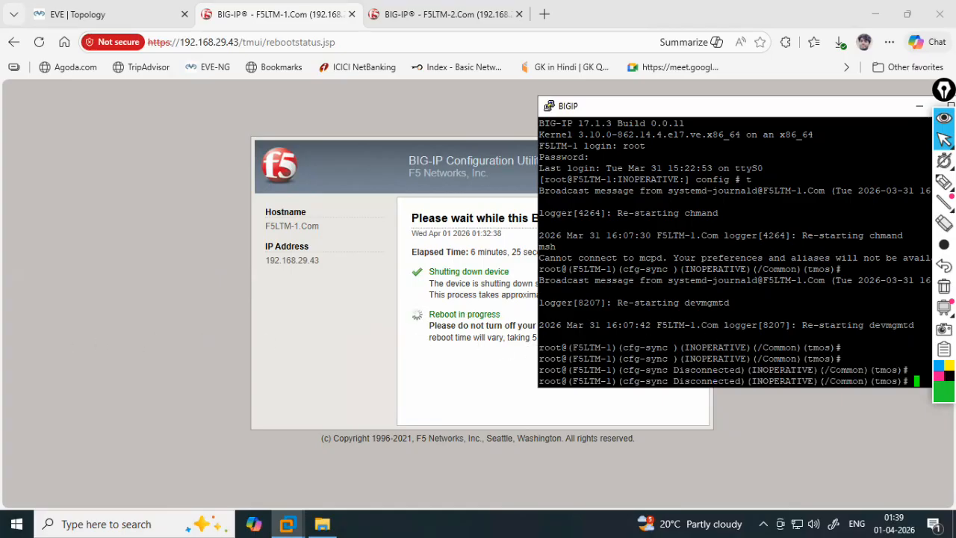
pyautogui.click(441, 278)
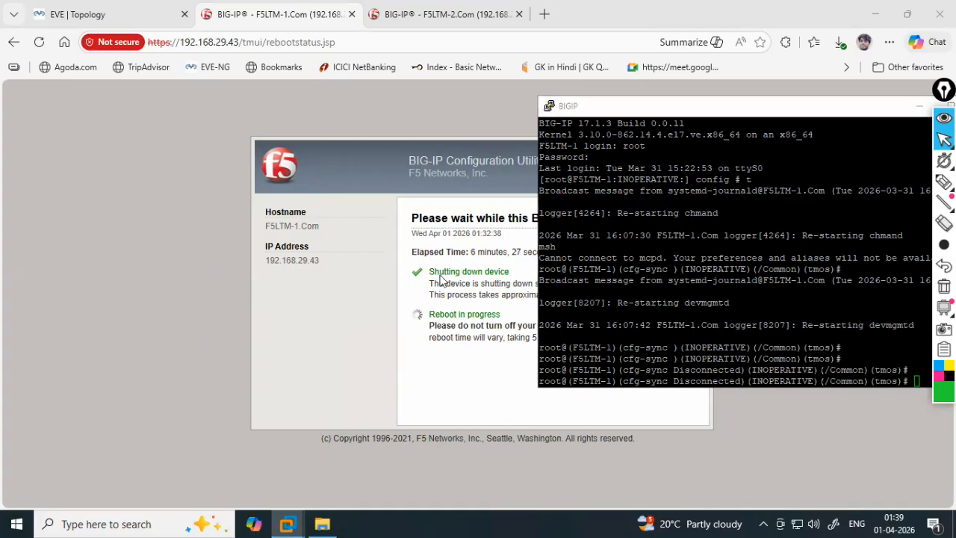
pyautogui.click(692, 369)
pyautogui.moveTo(668, 369); pyautogui.dragTo(814, 374)
pyautogui.click(627, 363)
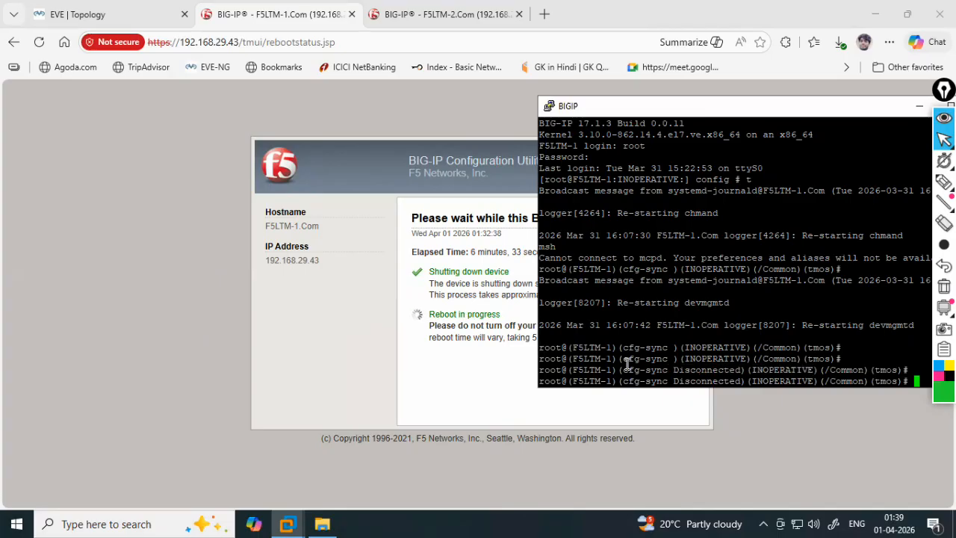
pyautogui.press('Return')
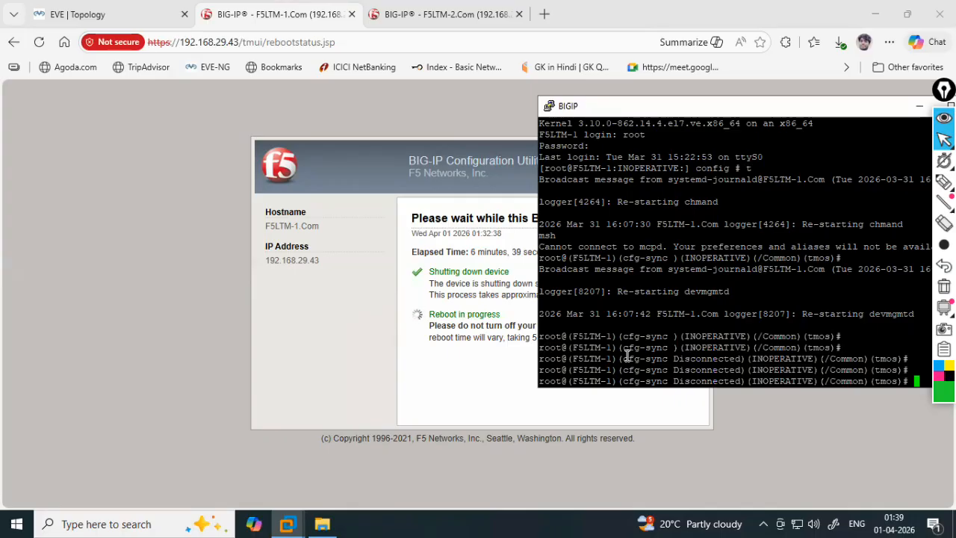
# - Run show sys version in tmsh and highlight BIG-IP 17.1.3 Build 0.0.11
pyautogui.press('Return')
pyautogui.press('Return')
pyautogui.write('sho')
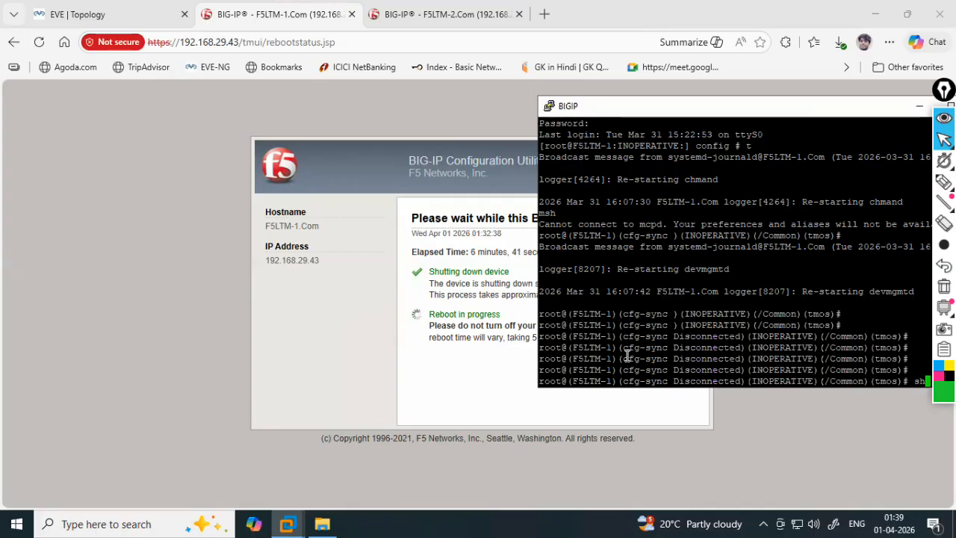
pyautogui.press('Return')
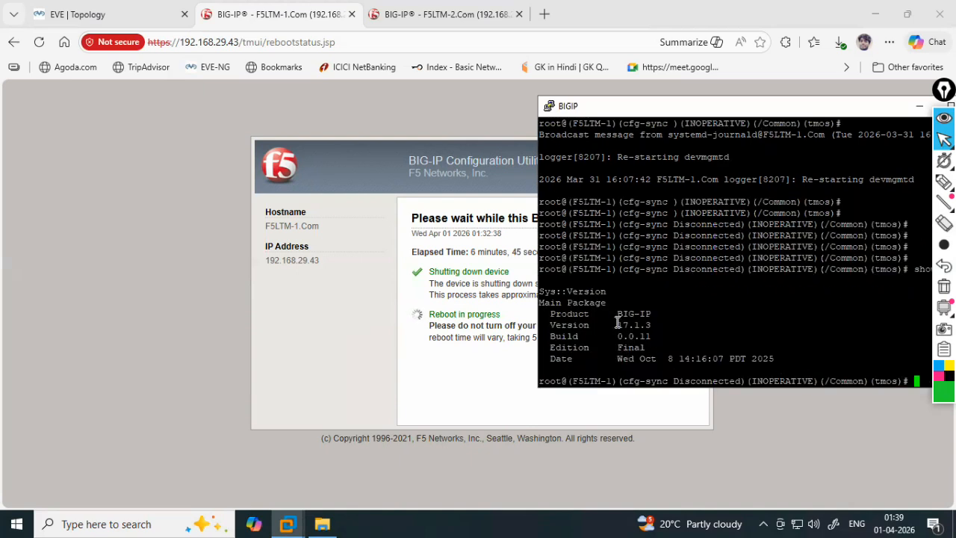
pyautogui.moveTo(614, 325); pyautogui.dragTo(653, 326)
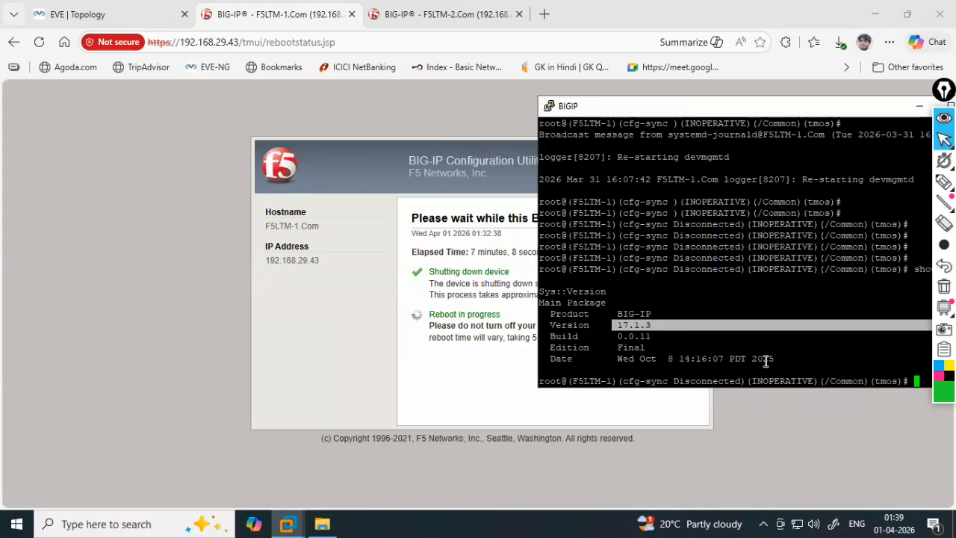
pyautogui.press('Return')
pyautogui.press('Return')
pyautogui.press('Return')
pyautogui.press('Return')
pyautogui.press('Return')
pyautogui.press('Return')
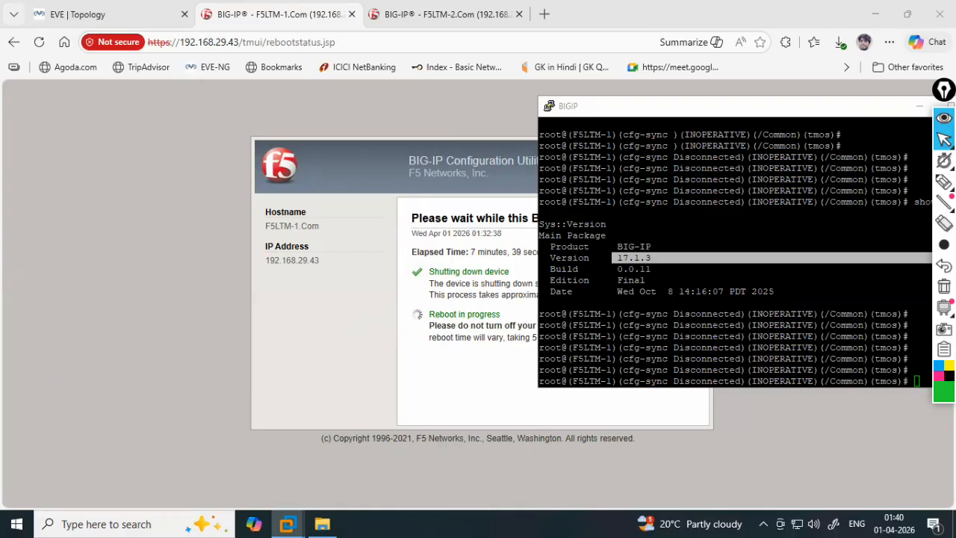
# - Keep refreshing the tmsh prompt while services restart, watching Disconnected and sflow_agent DOWN
pyautogui.click(694, 314)
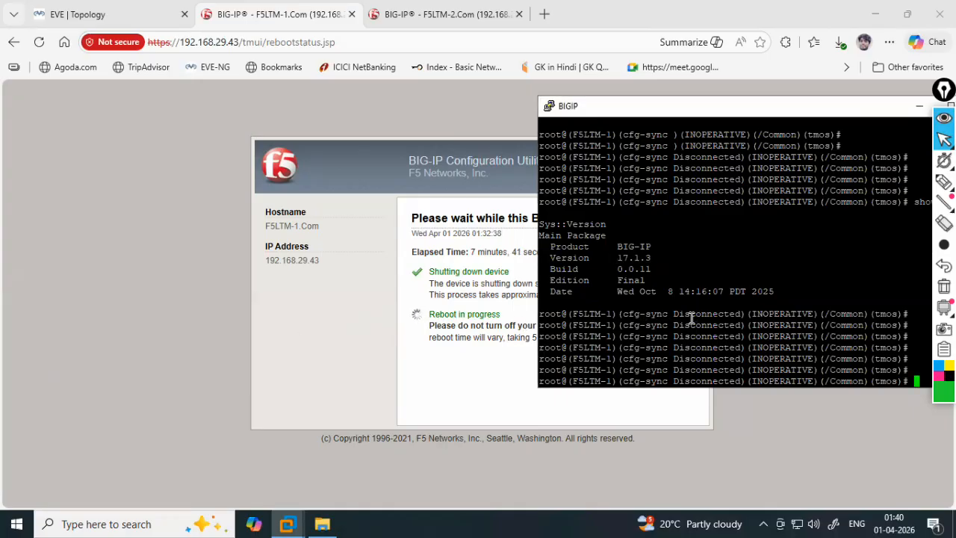
pyautogui.press('Return')
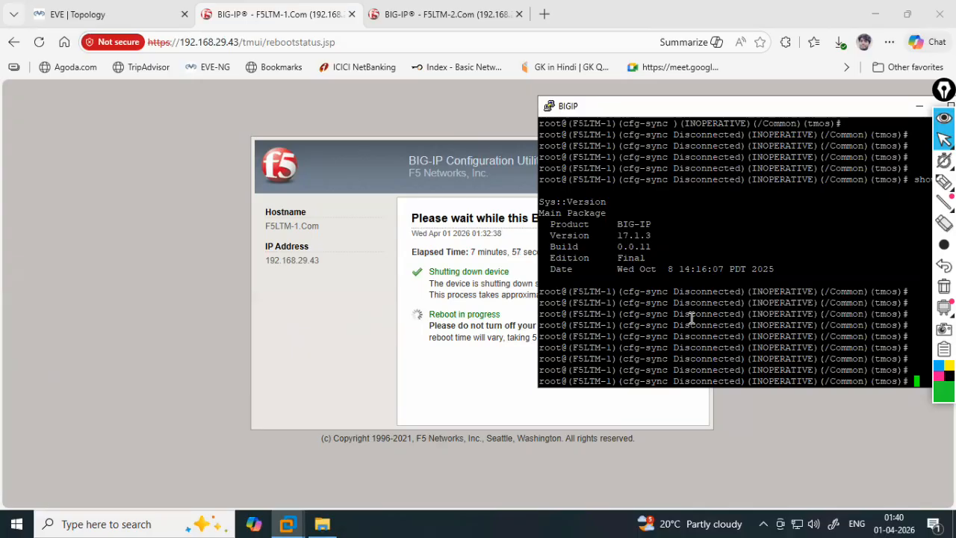
pyautogui.press('Return')
pyautogui.press('Return')
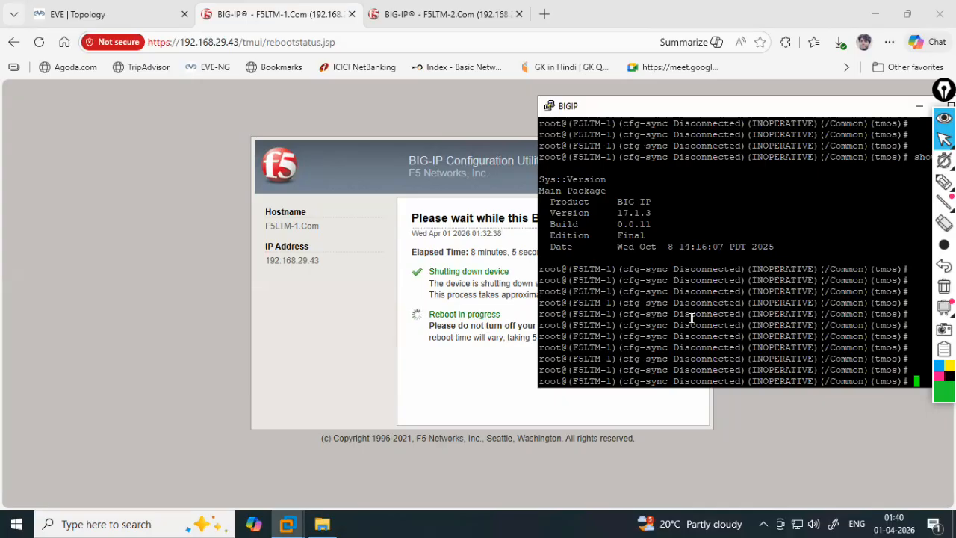
pyautogui.press('Return')
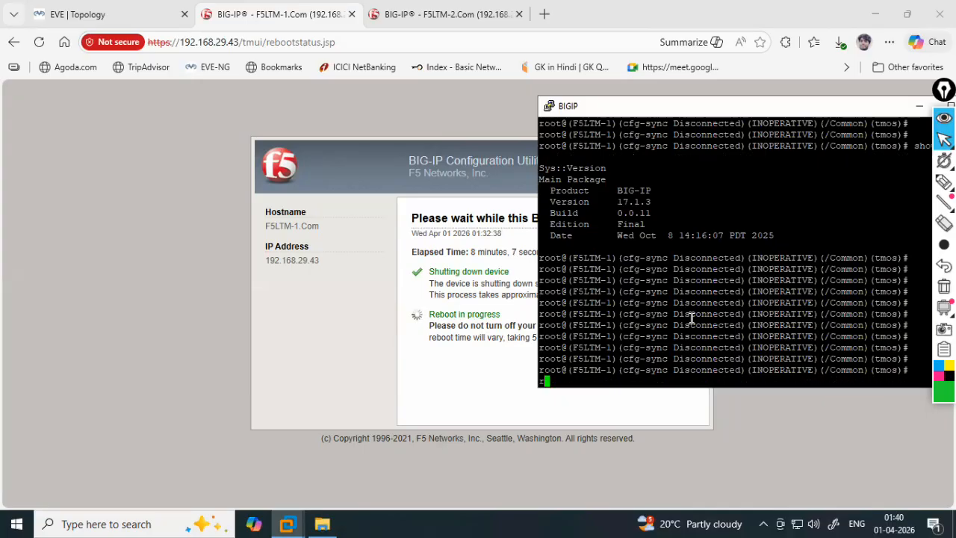
pyautogui.press('Return')
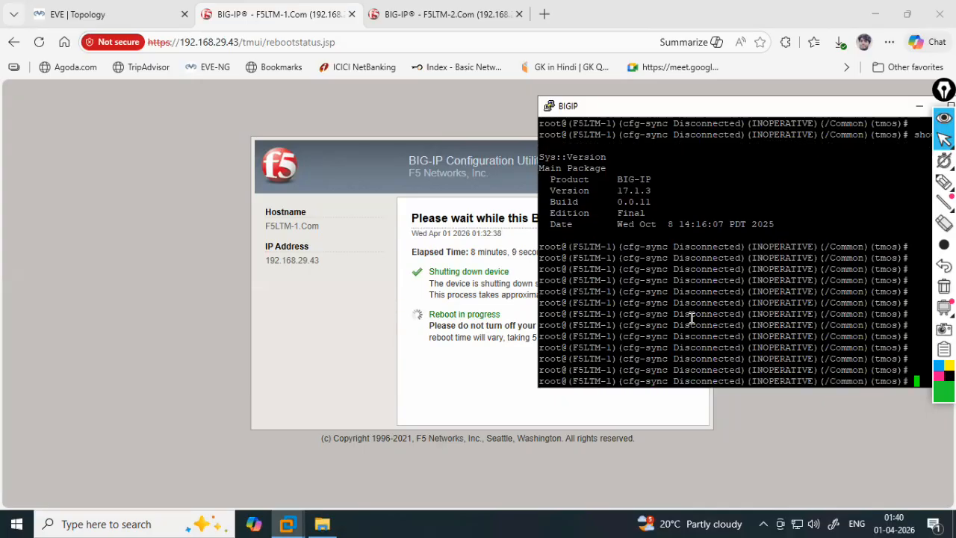
pyautogui.press('Return')
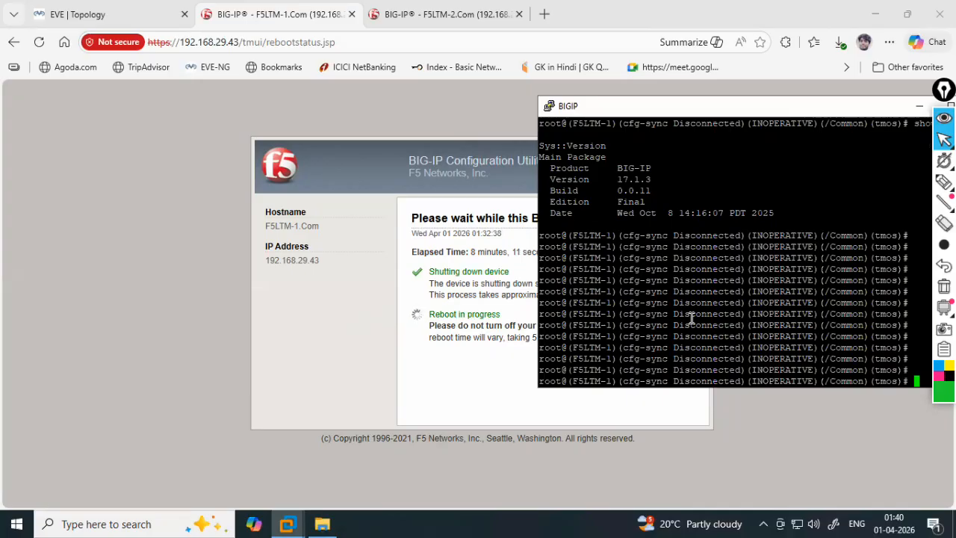
pyautogui.press('Return')
pyautogui.press('Return')
pyautogui.press('Return')
pyautogui.press('Return')
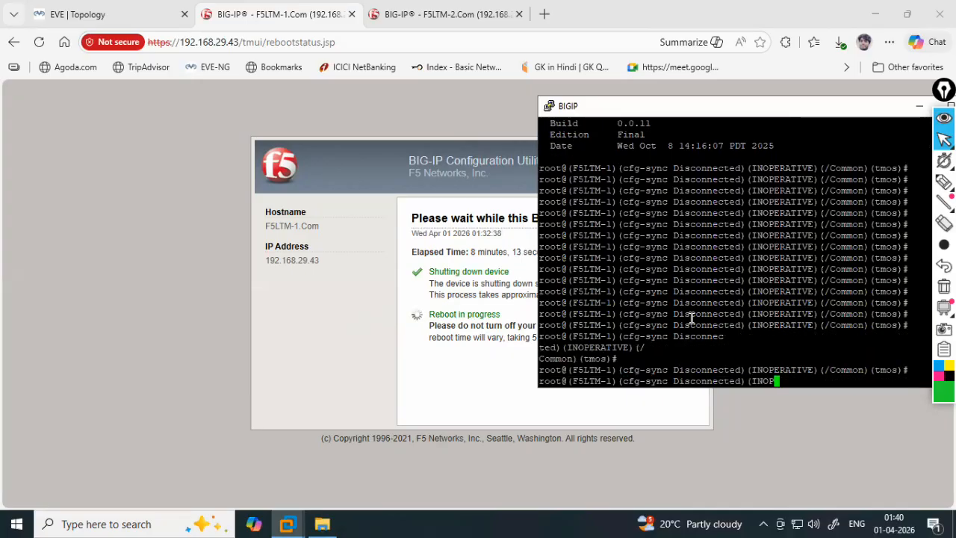
pyautogui.press('Return')
pyautogui.press('Return')
pyautogui.press('Return')
pyautogui.press('Return')
pyautogui.press('Return')
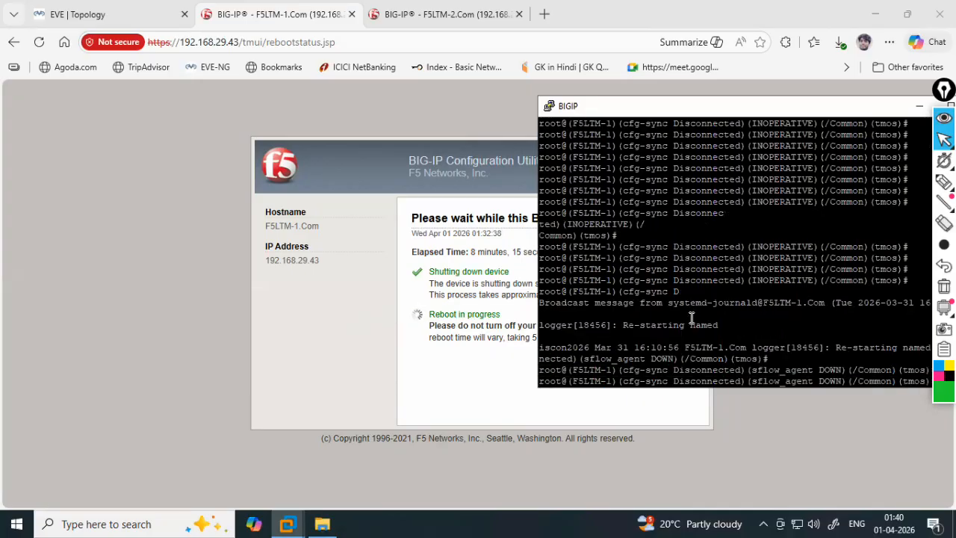
# - Keep refreshing the tmsh prompt until it reports Changes Pending and ForcedOffline
pyautogui.press('Return')
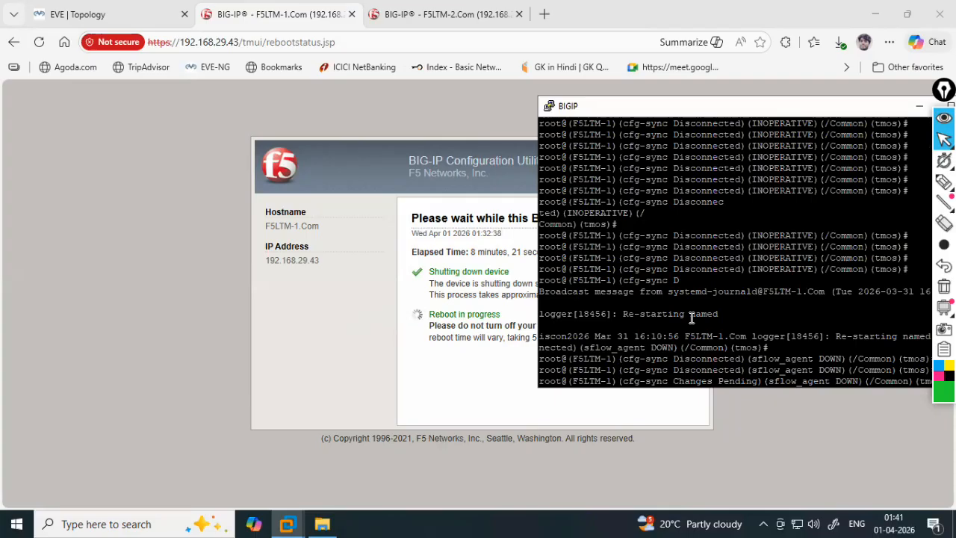
pyautogui.press('Return')
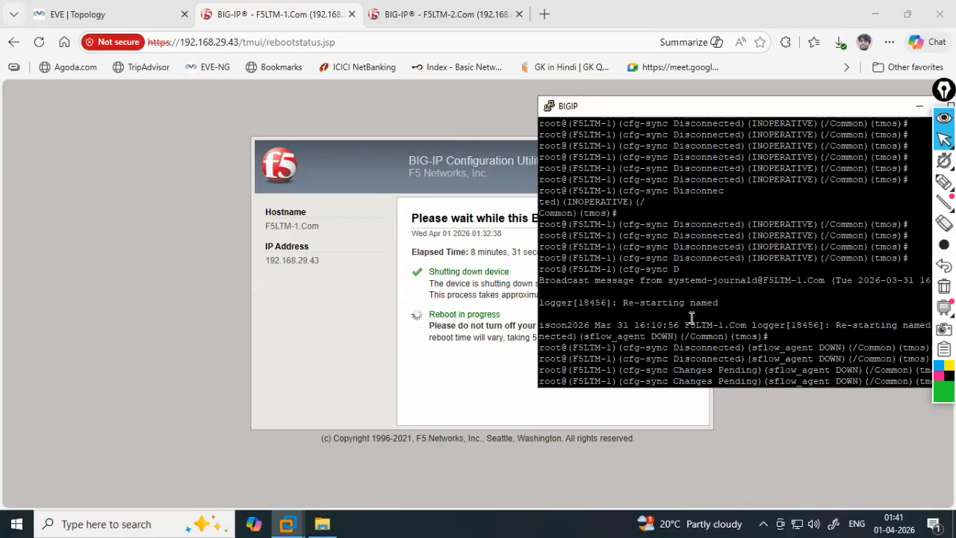
pyautogui.press('Return')
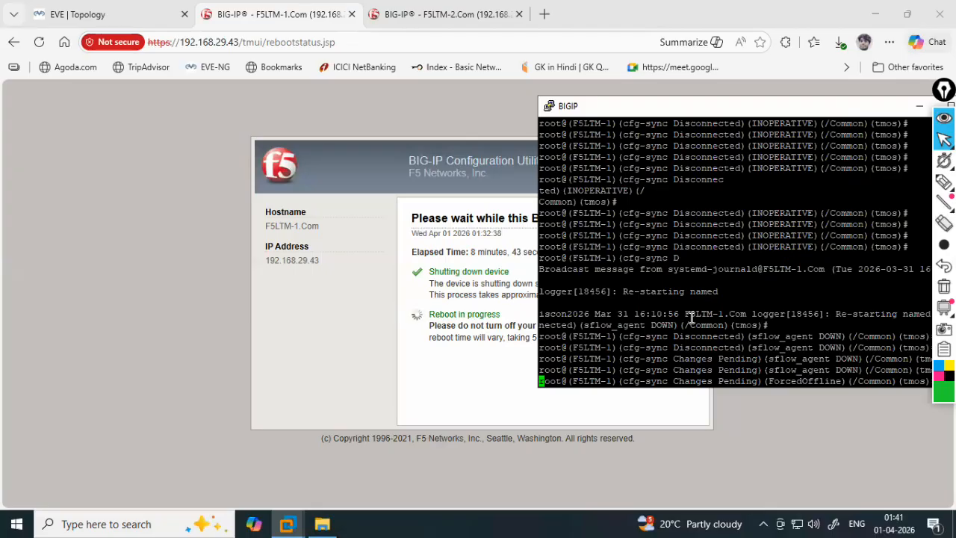
pyautogui.press('Return')
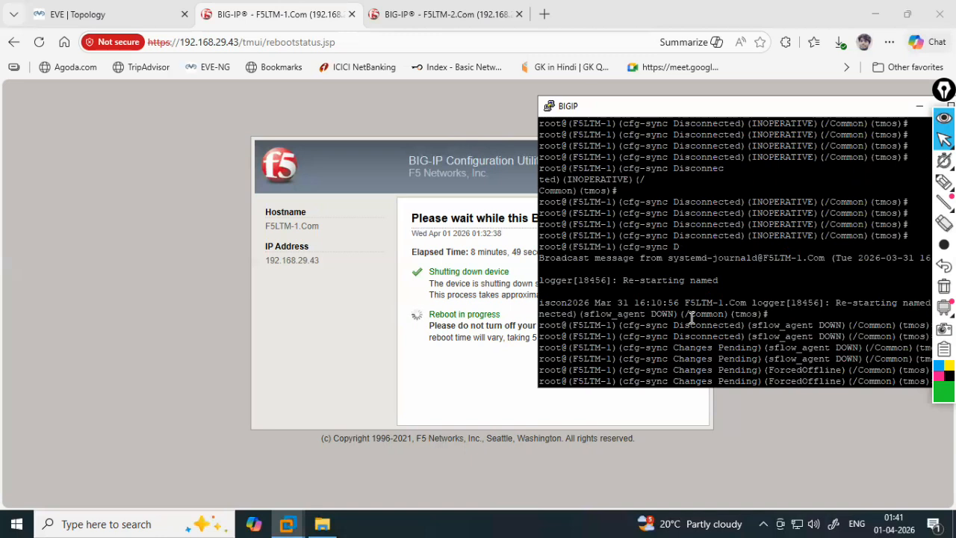
pyautogui.press('Return')
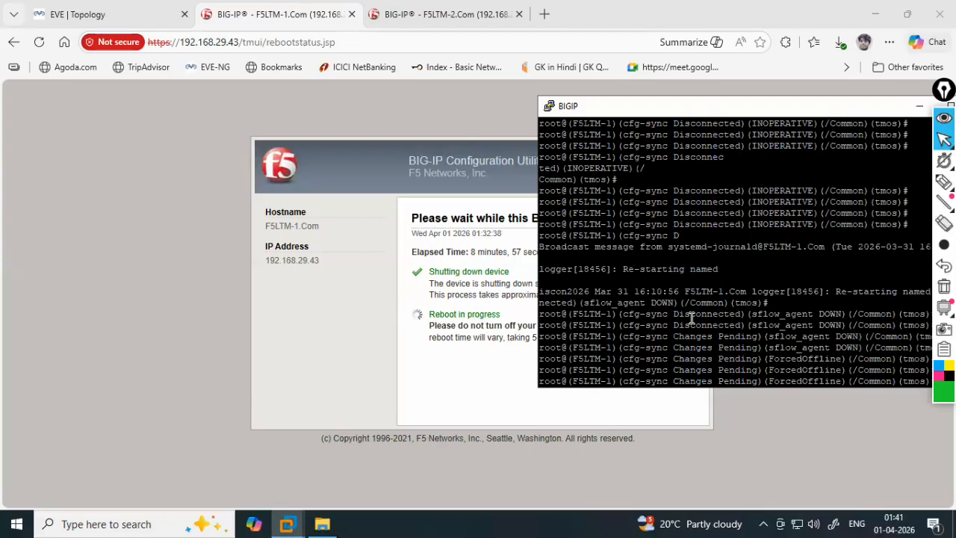
pyautogui.press('Return')
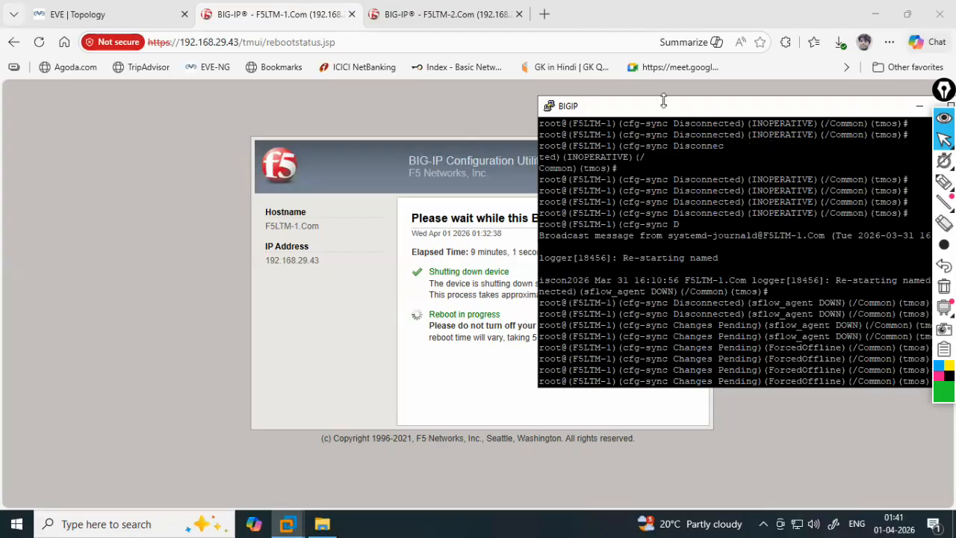
# - Move the console aside and log into the utility as admin with the account password, declining to save it
pyautogui.moveTo(664, 110); pyautogui.dragTo(617, 115)
pyautogui.click(354, 120)
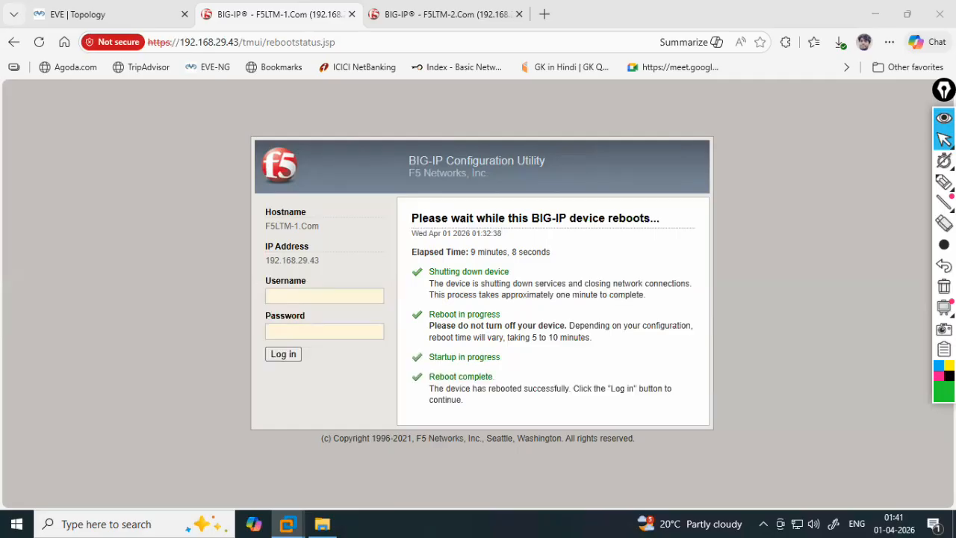
pyautogui.click(298, 294)
pyautogui.write('admin')
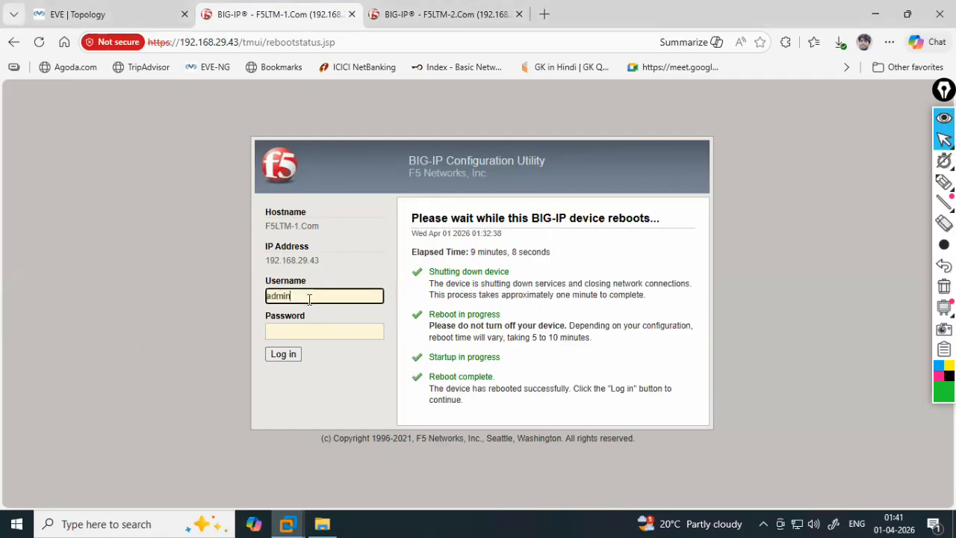
pyautogui.press('Tab')
pyautogui.write('admin@123')
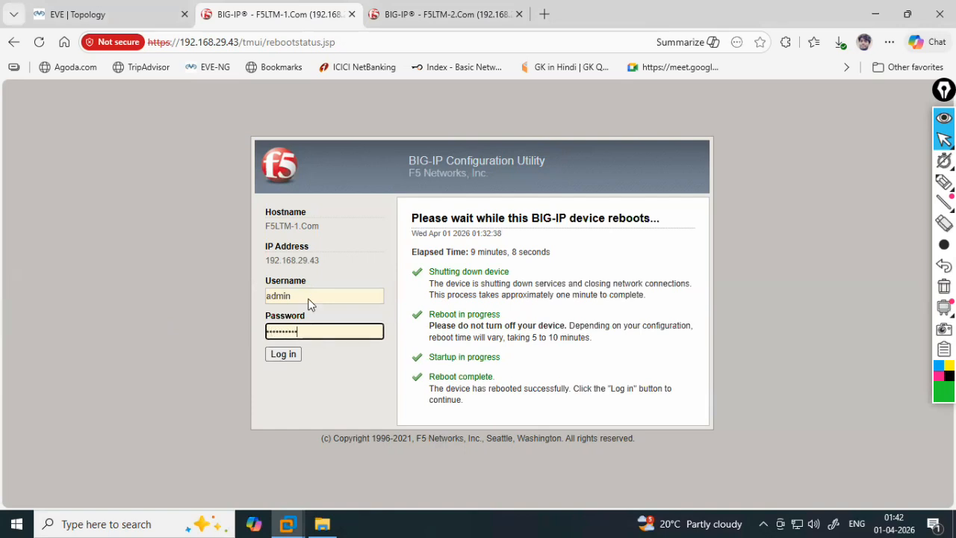
pyautogui.press('Return')
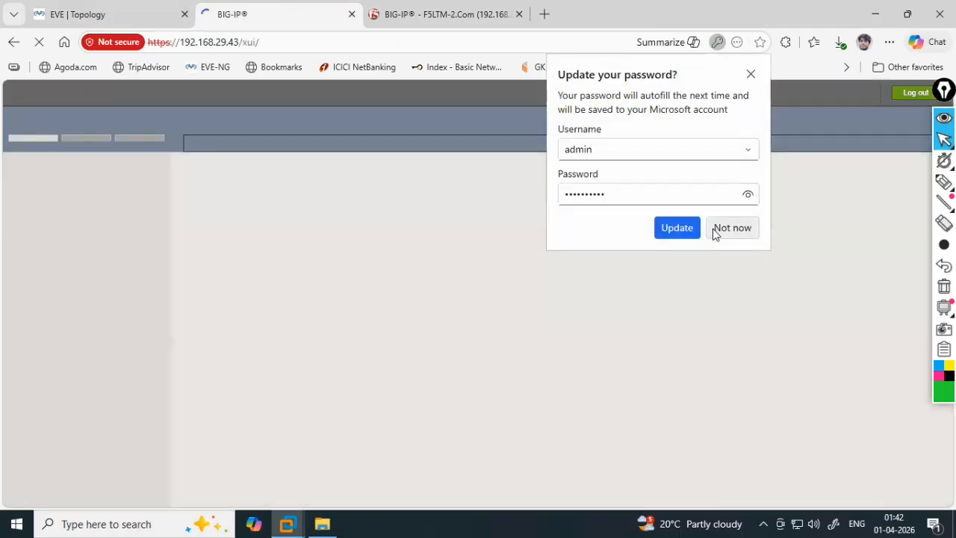
pyautogui.click(717, 229)
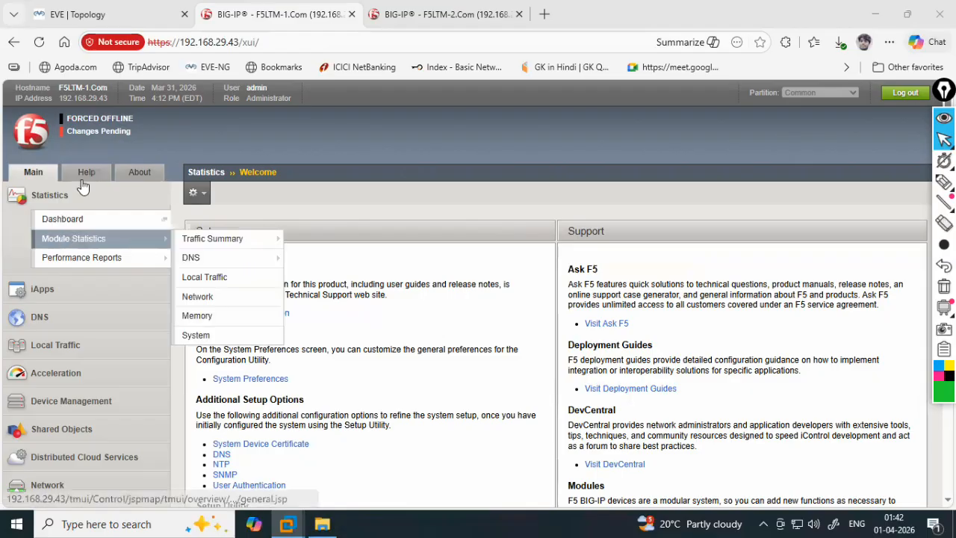
# - Confirm F5LTM-1's general device properties show version 17.1.3 Build 0.0.11
pyautogui.click(119, 124)
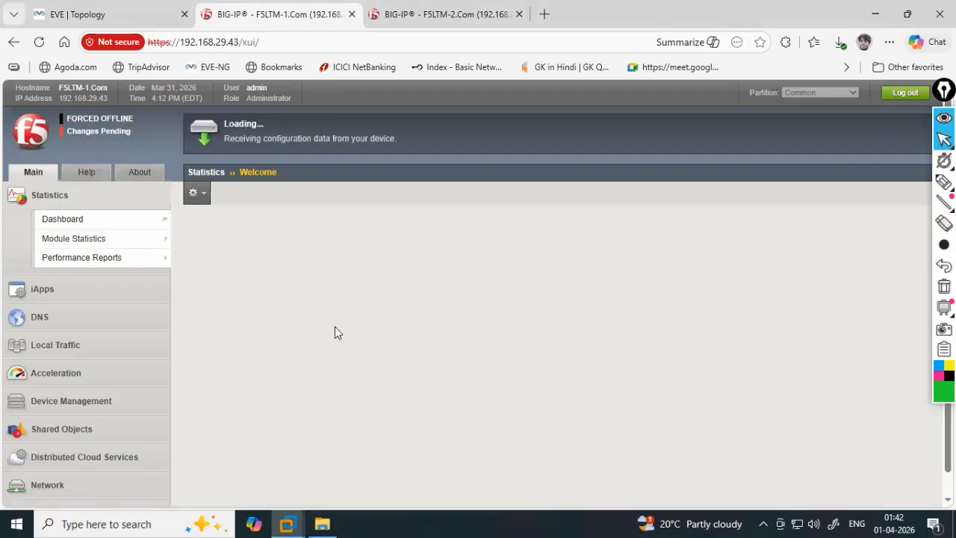
pyautogui.scroll(-5, 309, 374)
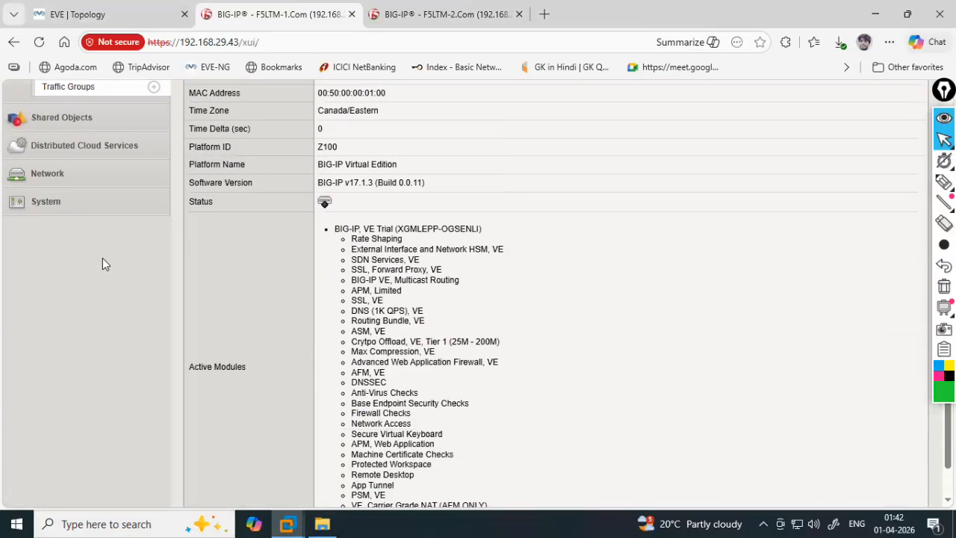
pyautogui.moveTo(210, 228)
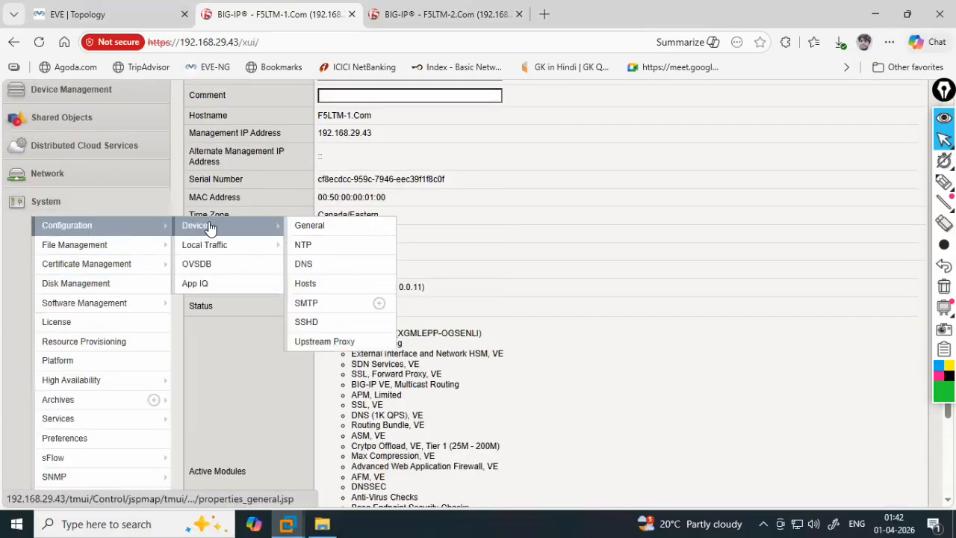
pyautogui.click(321, 225)
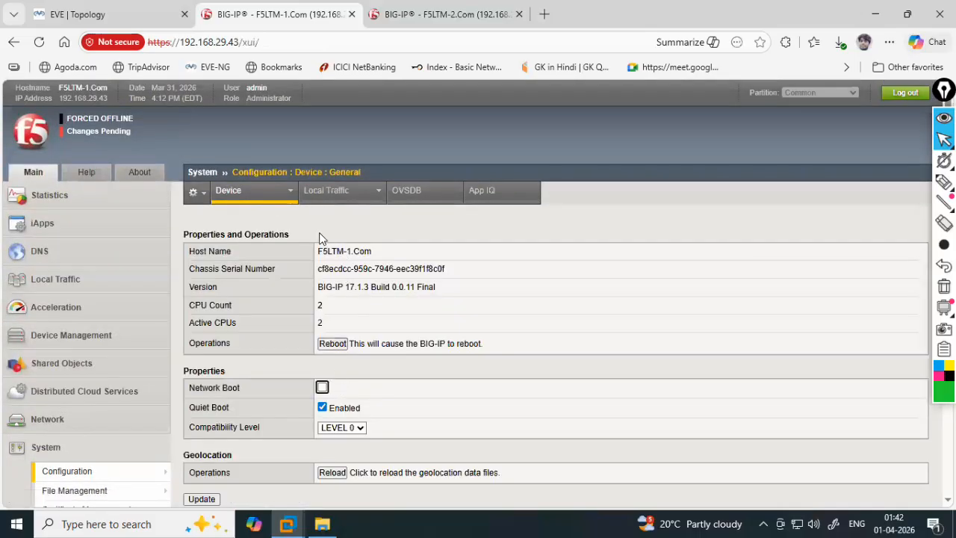
pyautogui.moveTo(437, 286); pyautogui.dragTo(318, 286)
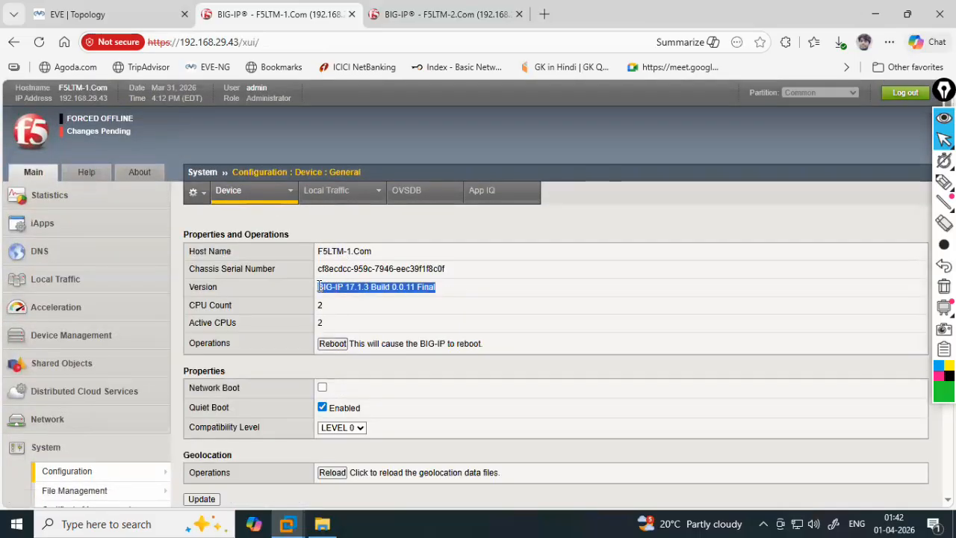
pyautogui.scroll(-4, 145, 330)
pyautogui.scroll(4, 97, 224)
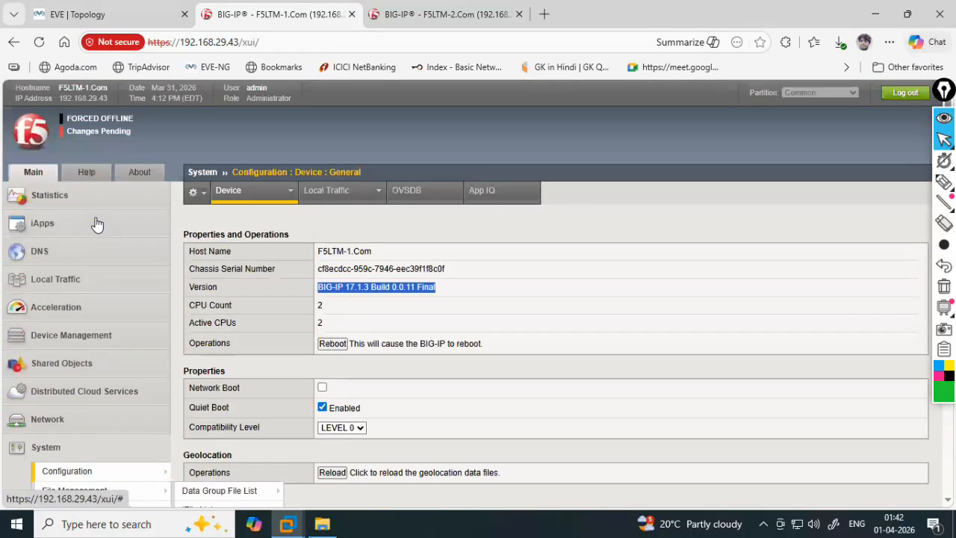
# - Release F5LTM-1 from forced offline so it reads ONLINE (STANDBY)
pyautogui.click(116, 121)
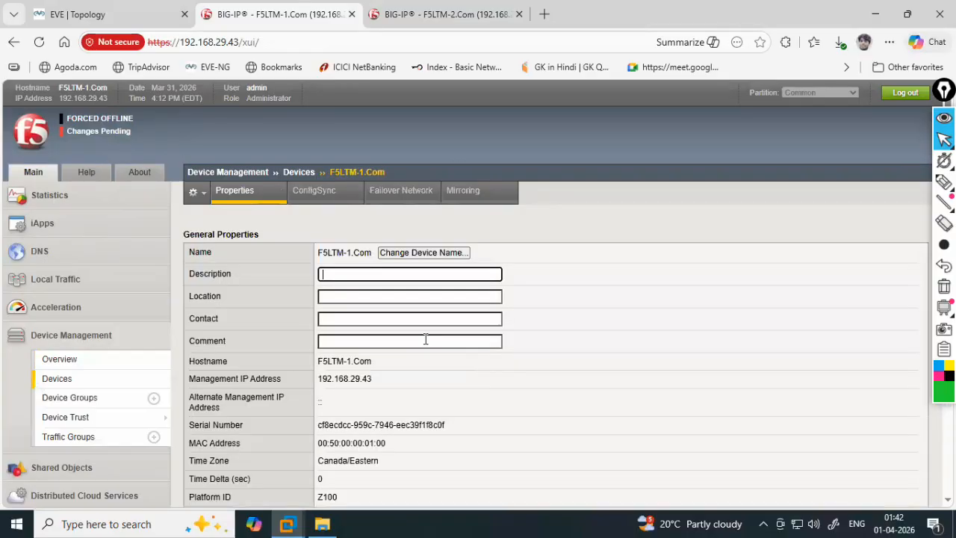
pyautogui.scroll(-5, 425, 339)
pyautogui.click(355, 486)
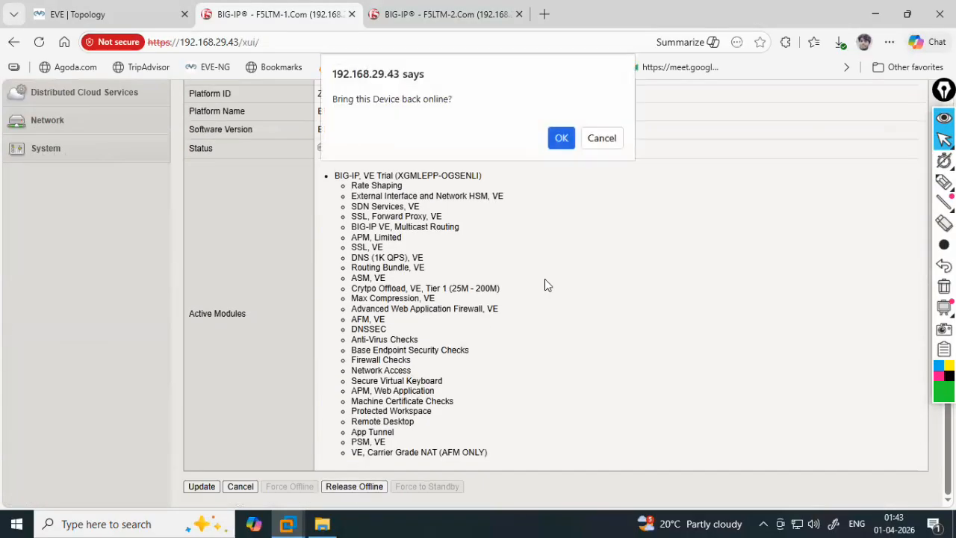
pyautogui.click(561, 138)
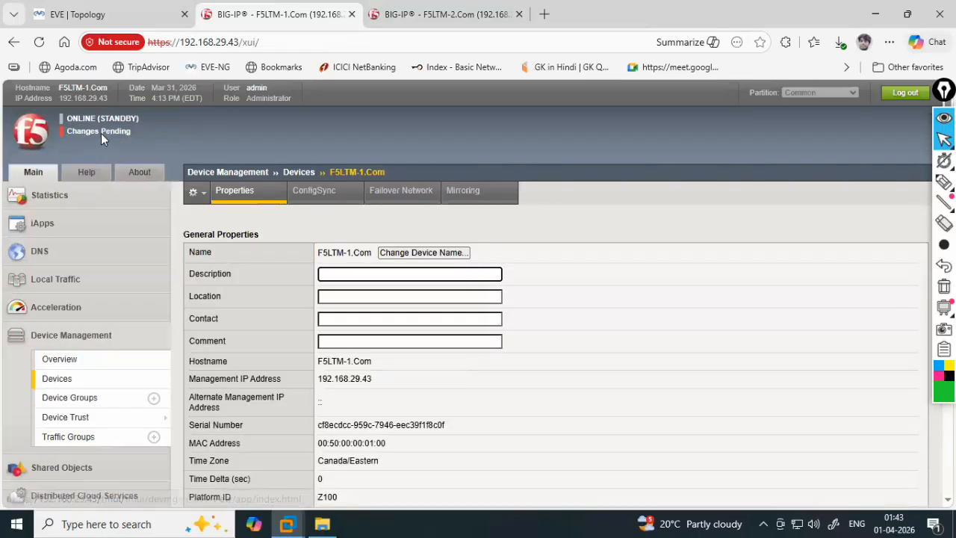
pyautogui.click(445, 15)
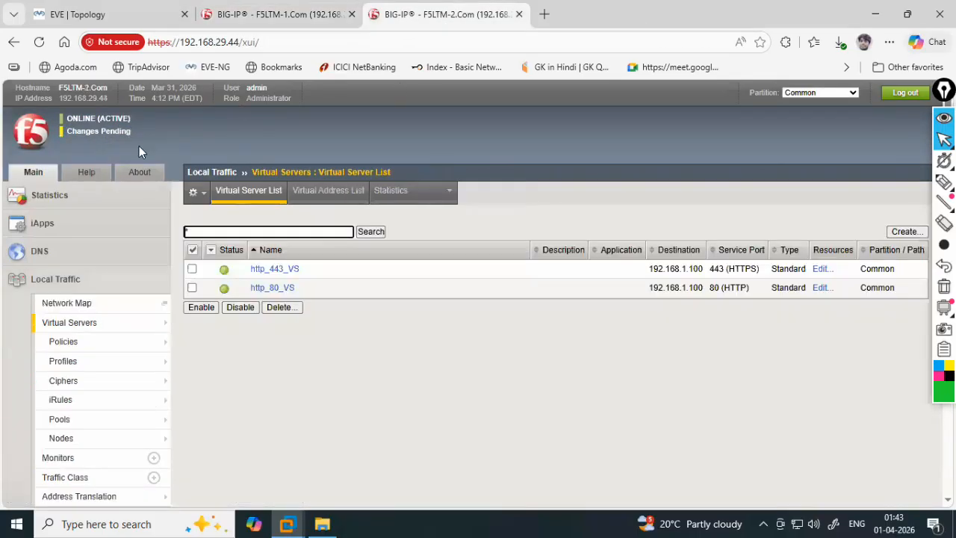
# - From F5LTM-2's pending changes, choose F5LTM-2.Com as source and Sync and Overwrite TG_Devices_Group
pyautogui.click(103, 137)
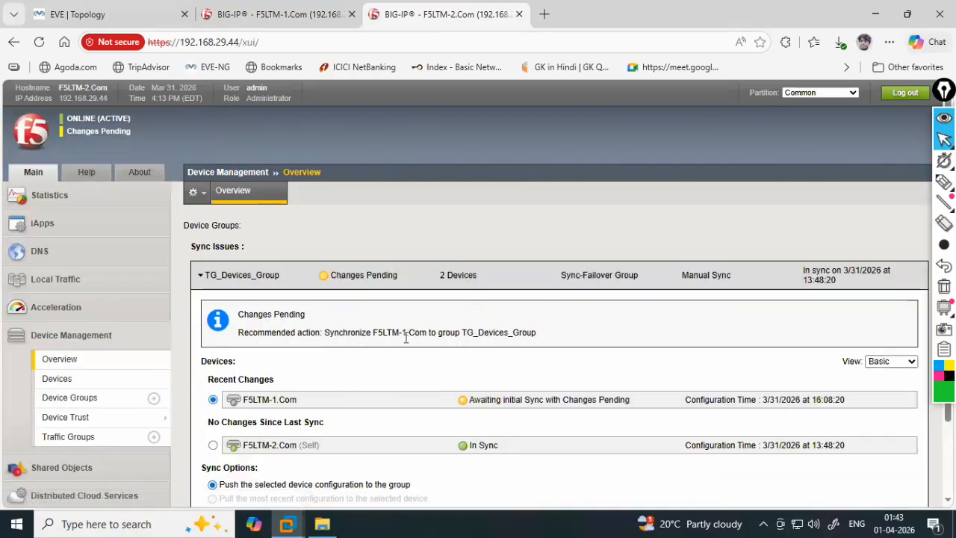
pyautogui.scroll(-1, 418, 333)
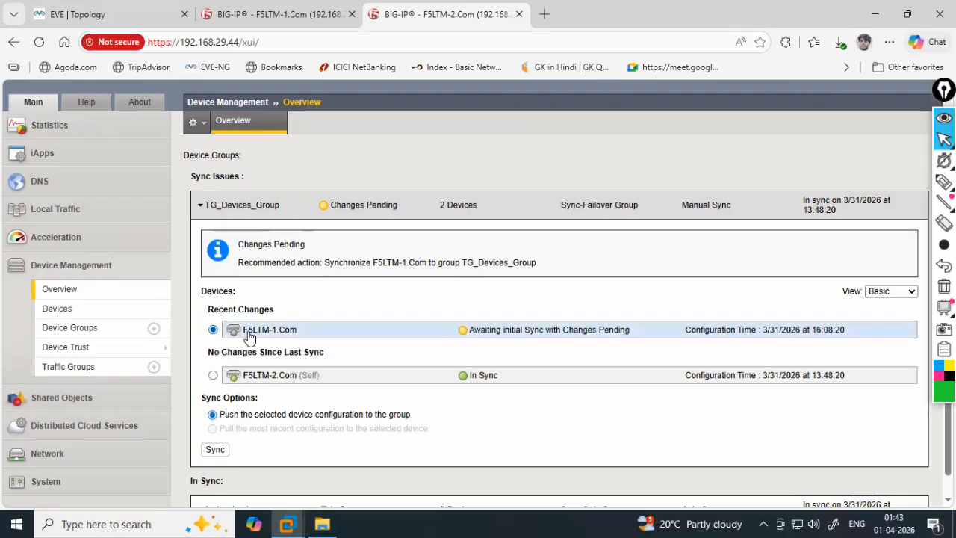
pyautogui.scroll(1, 274, 239)
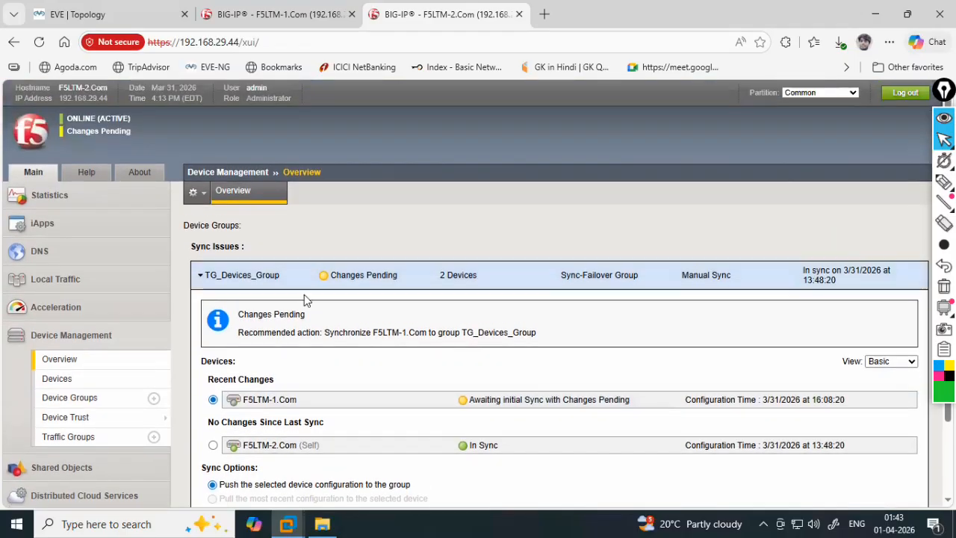
pyautogui.click(250, 445)
pyautogui.scroll(-1, 284, 440)
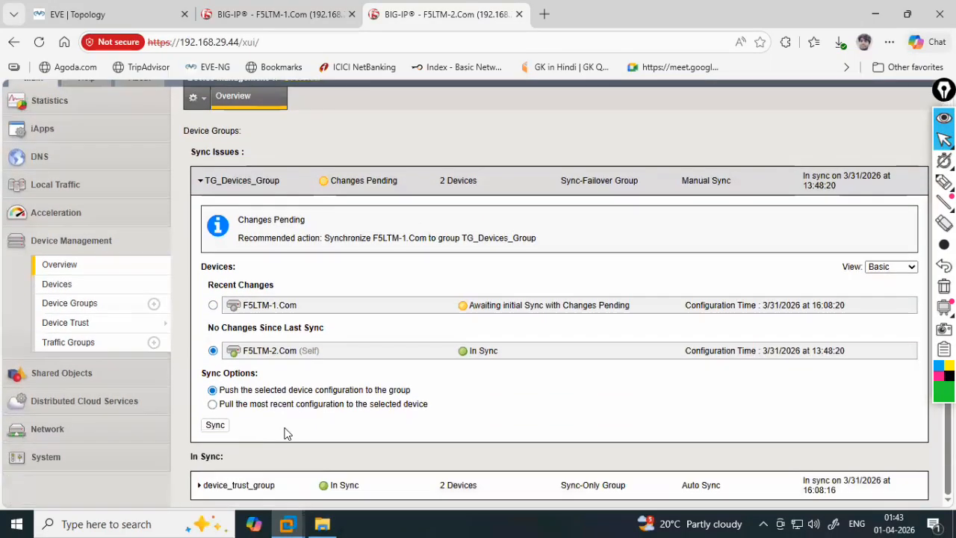
pyautogui.click(216, 425)
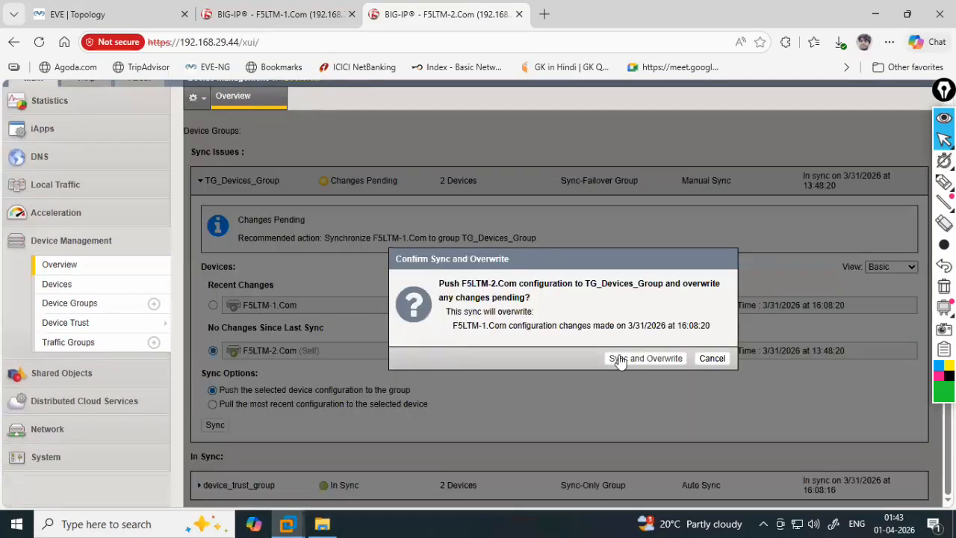
pyautogui.click(621, 356)
pyautogui.scroll(1, 526, 275)
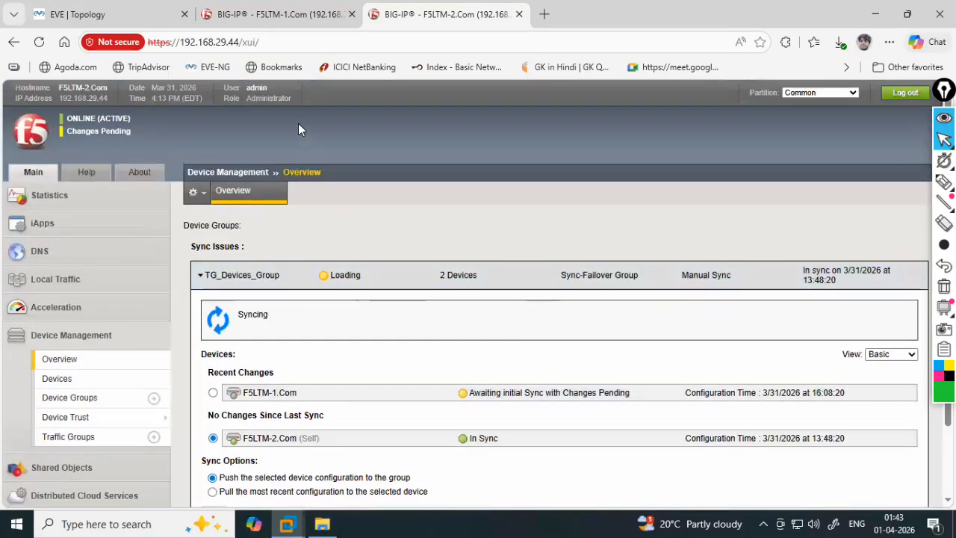
pyautogui.click(278, 14)
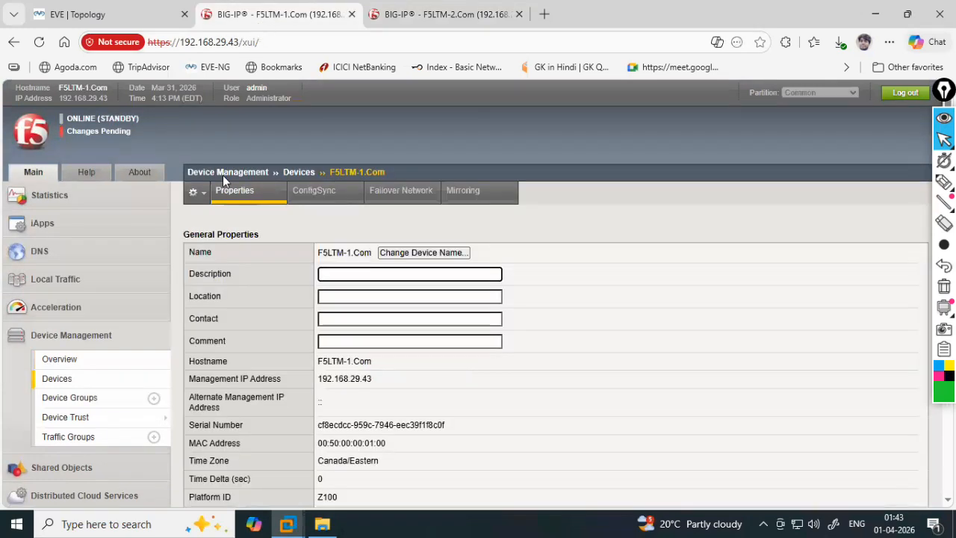
pyautogui.click(99, 376)
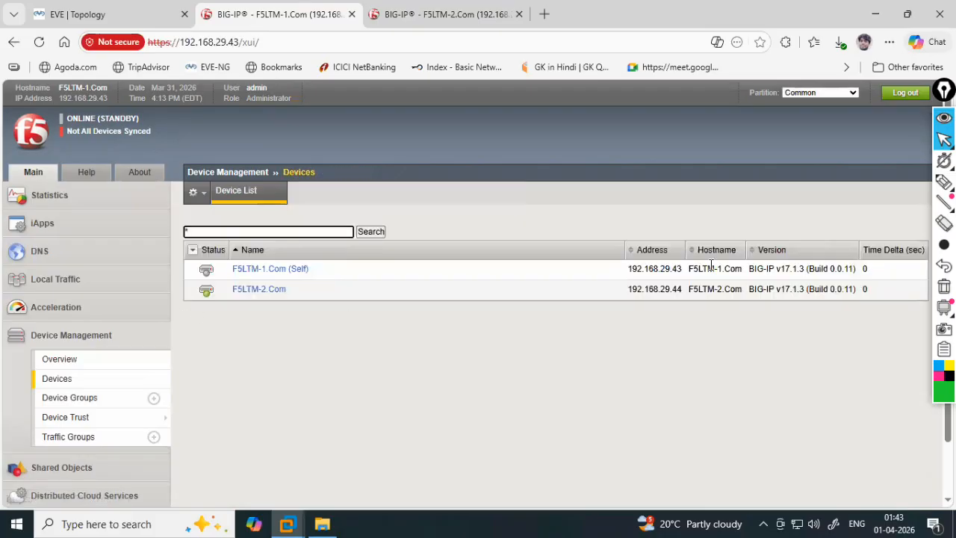
pyautogui.click(944, 181)
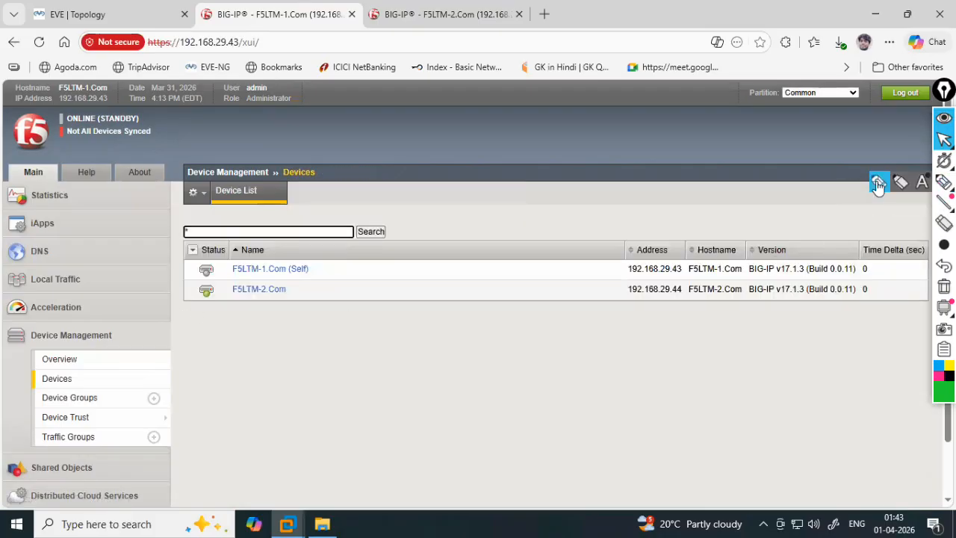
pyautogui.click(878, 185)
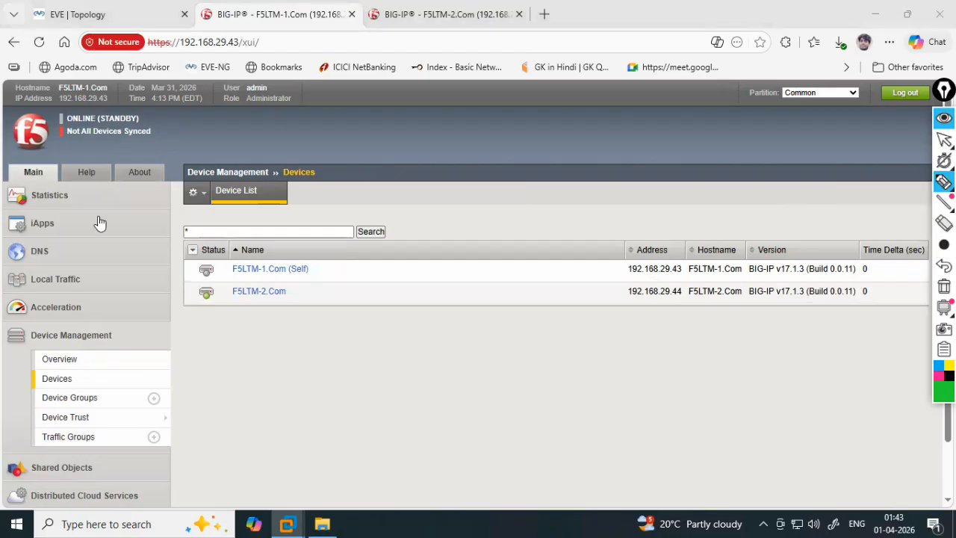
pyautogui.moveTo(54, 331)
pyautogui.mouseDown()
pyautogui.moveTo(115, 348)
pyautogui.moveTo(60, 345)
pyautogui.mouseUp()
pyautogui.moveTo(75, 381); pyautogui.dragTo(97, 381)
pyautogui.moveTo(774, 337)
pyautogui.mouseDown()
pyautogui.moveTo(780, 314)
pyautogui.moveTo(794, 323)
pyautogui.mouseUp()
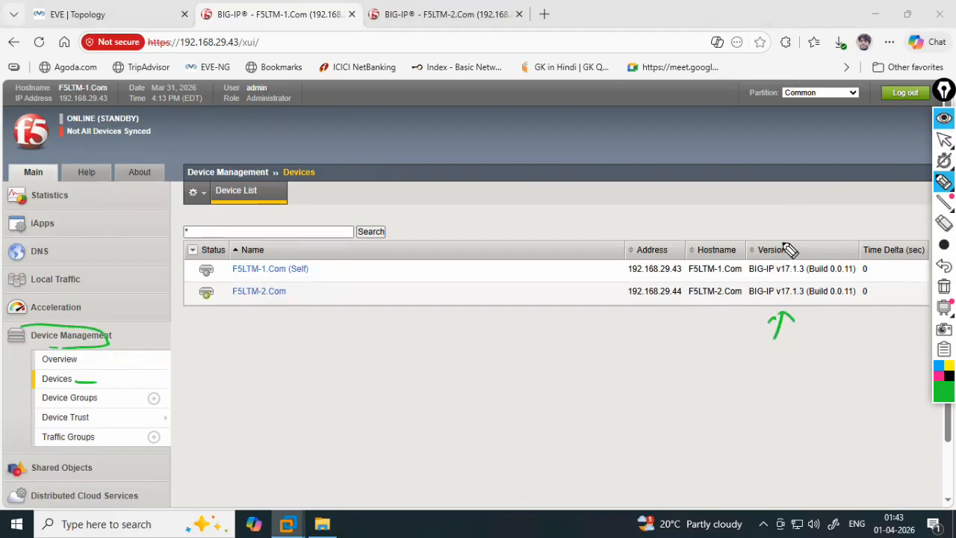
pyautogui.moveTo(756, 255)
pyautogui.mouseDown()
pyautogui.moveTo(784, 254)
pyautogui.moveTo(802, 277)
pyautogui.moveTo(801, 301)
pyautogui.mouseUp()
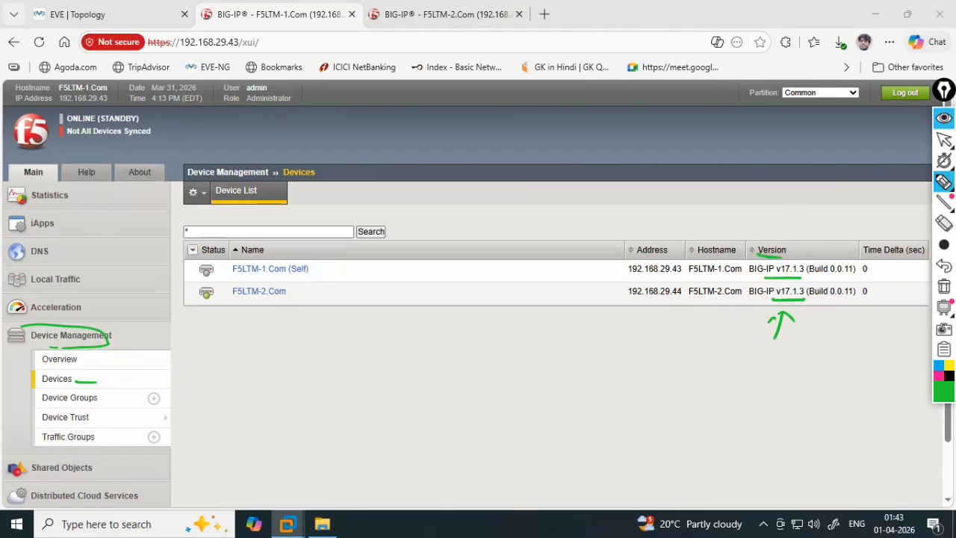
pyautogui.click(943, 286)
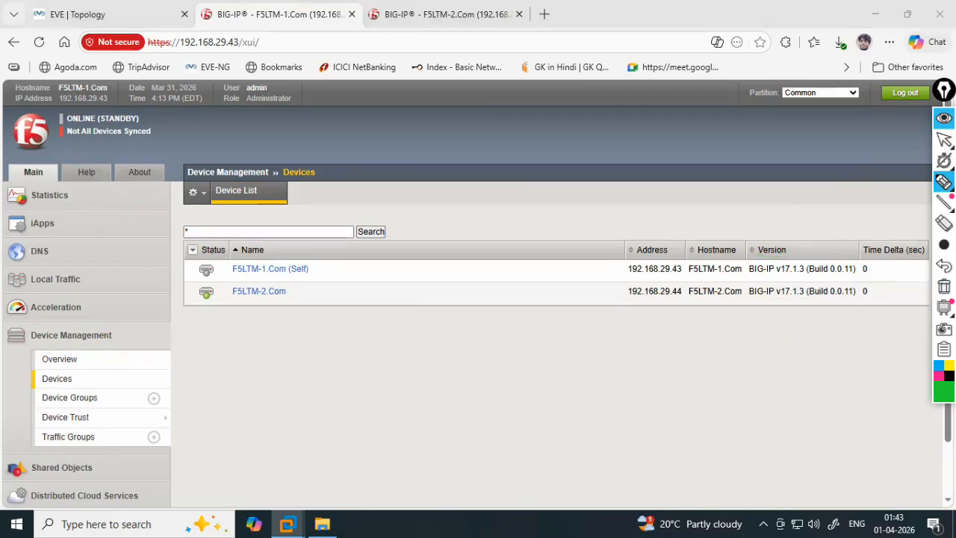
pyautogui.click(943, 140)
pyautogui.click(901, 142)
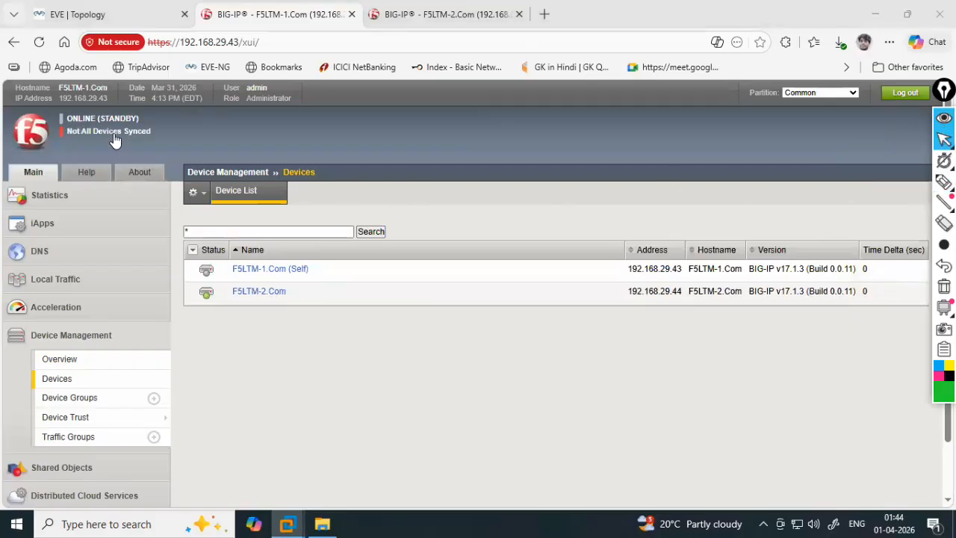
pyautogui.click(99, 379)
pyautogui.click(446, 15)
# - Push F5LTM-2's configuration to the device group from the Device Management overview, then check sync status
pyautogui.click(75, 380)
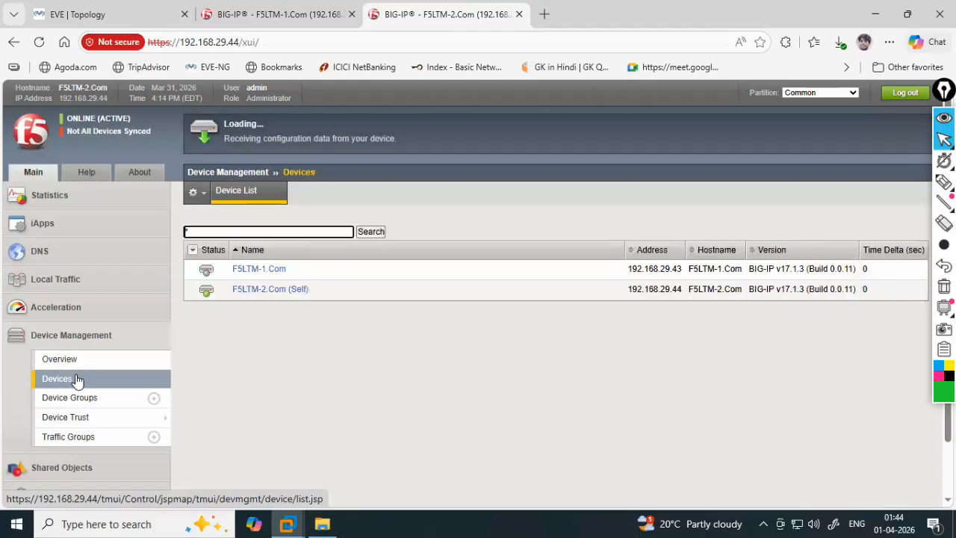
pyautogui.click(77, 364)
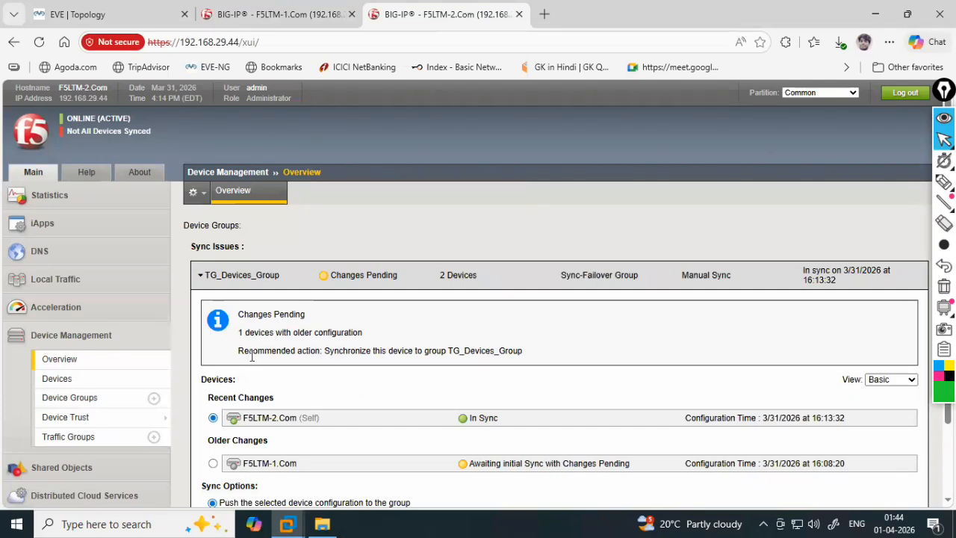
pyautogui.scroll(-1, 252, 356)
pyautogui.click(215, 467)
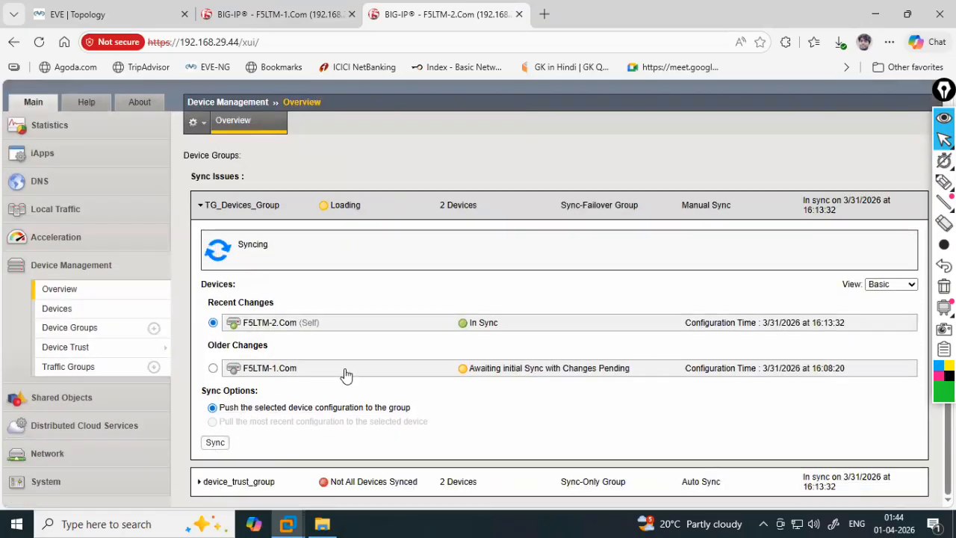
pyautogui.scroll(1, 428, 368)
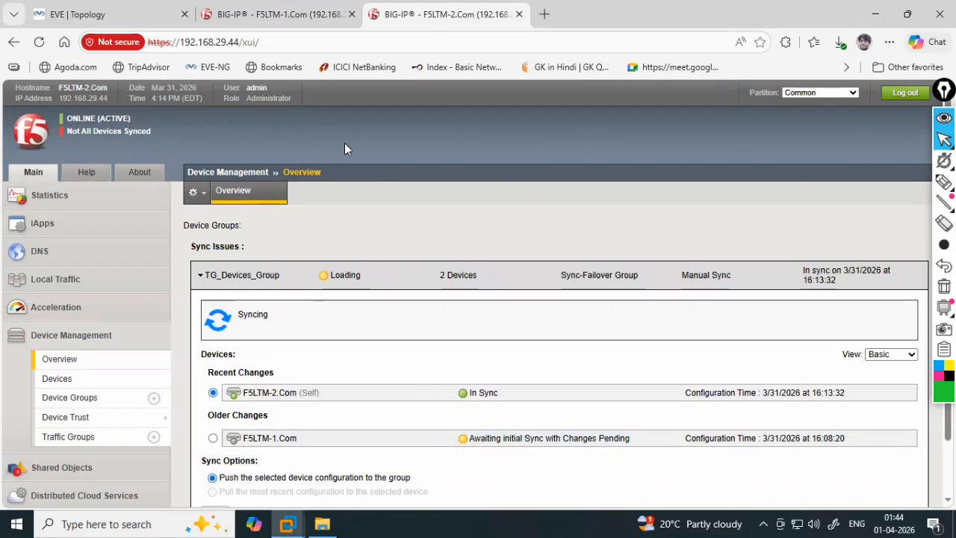
pyautogui.click(317, 15)
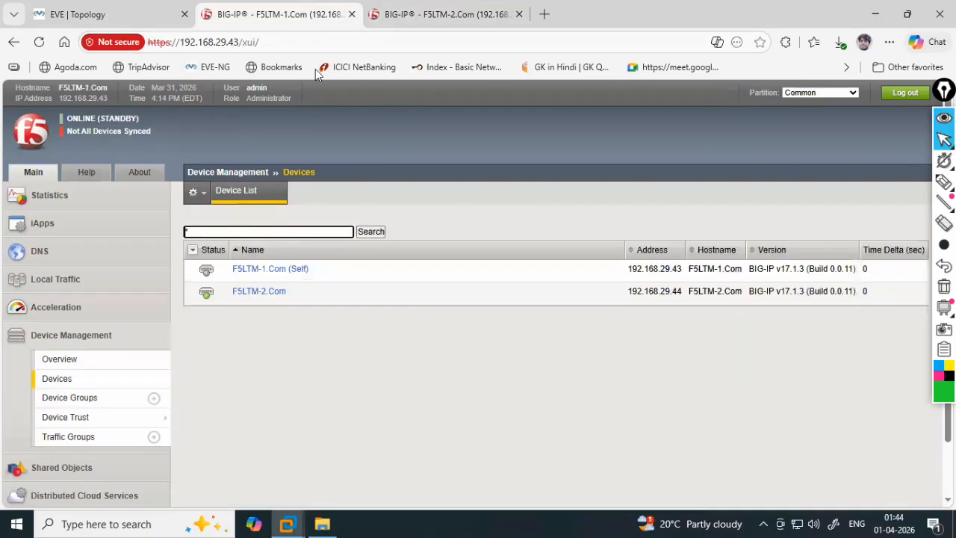
pyautogui.click(446, 16)
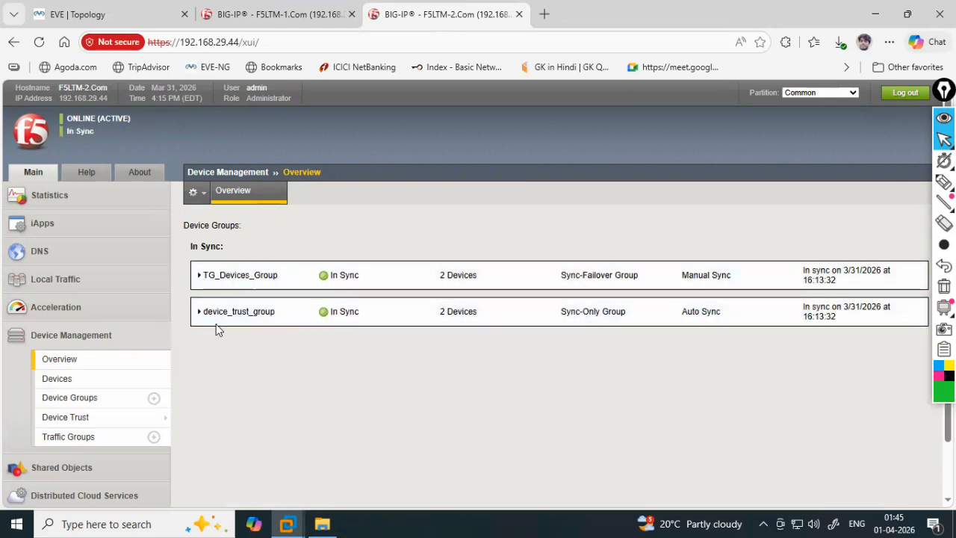
pyautogui.click(82, 134)
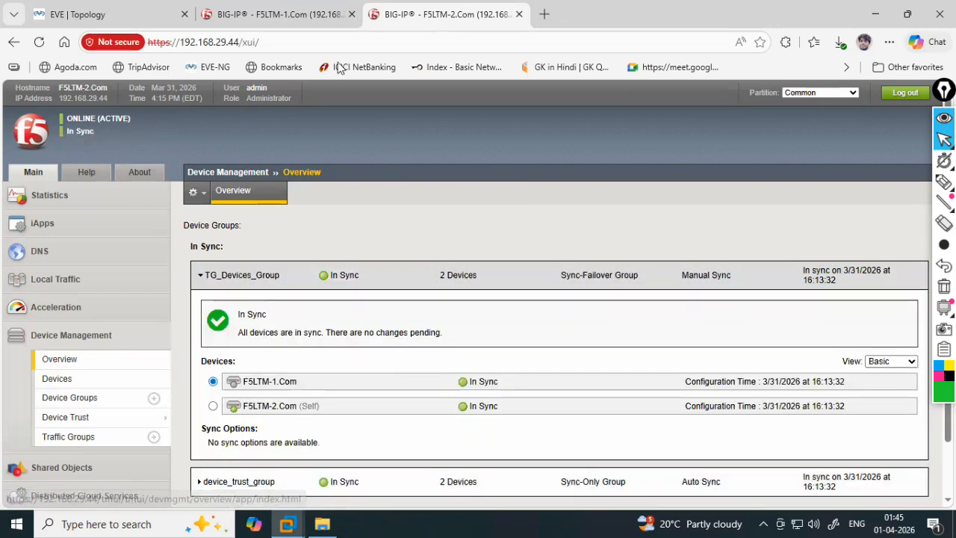
pyautogui.click(313, 17)
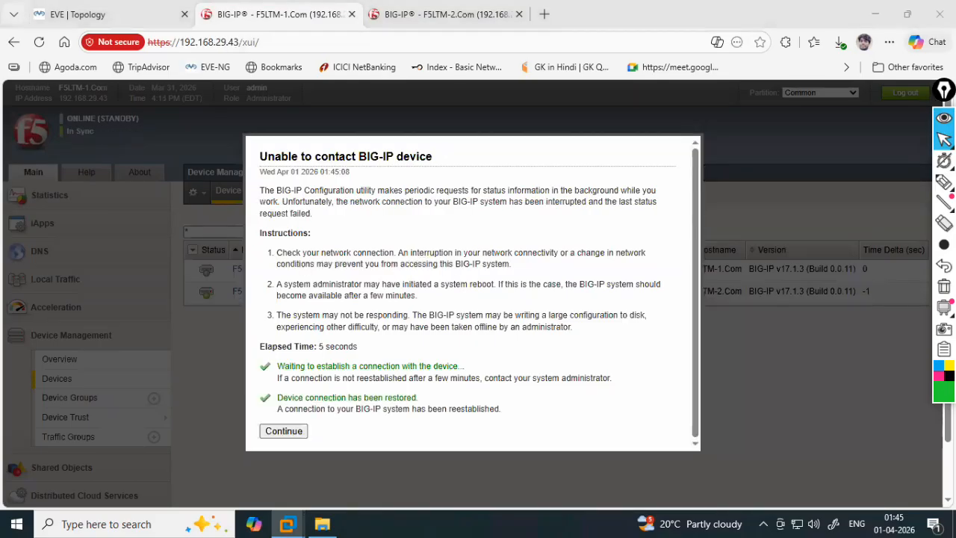
pyautogui.click(300, 430)
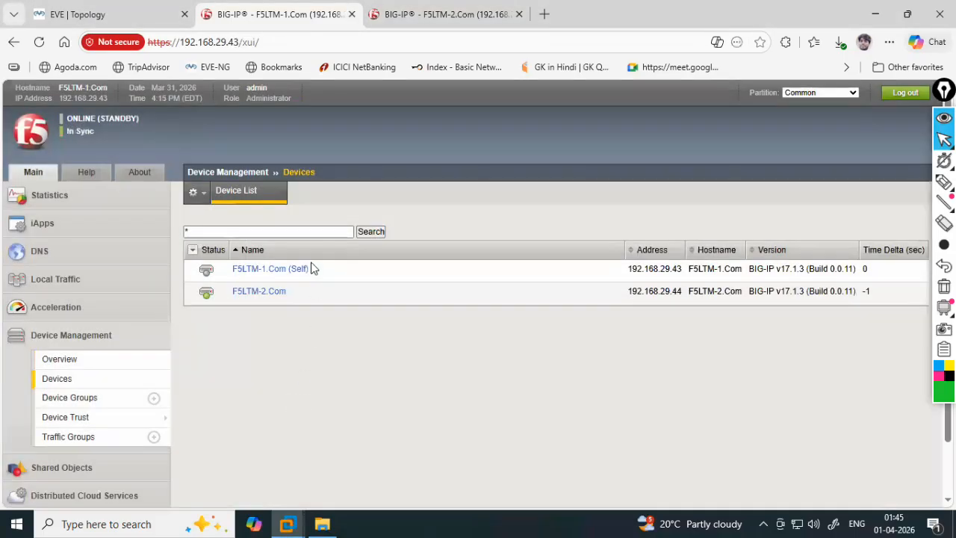
pyautogui.click(66, 386)
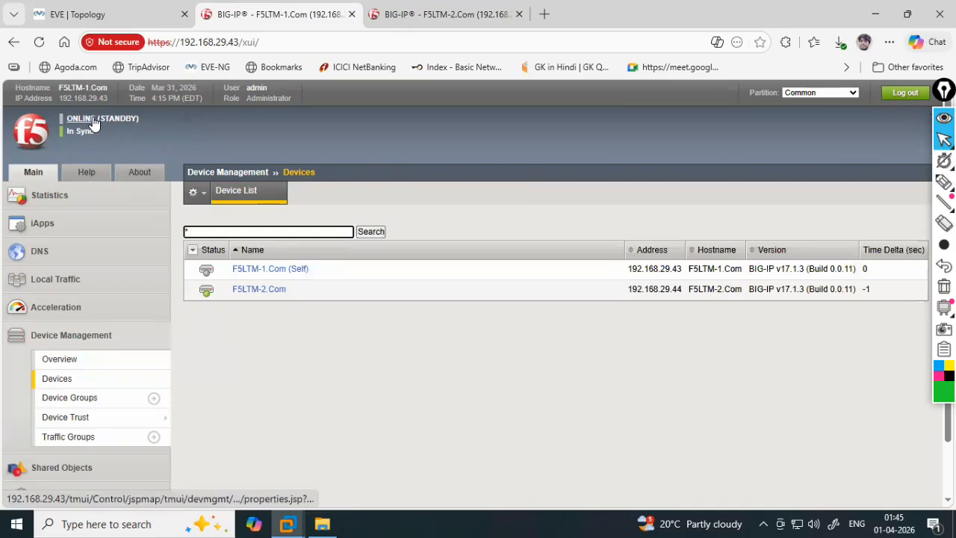
pyautogui.click(445, 14)
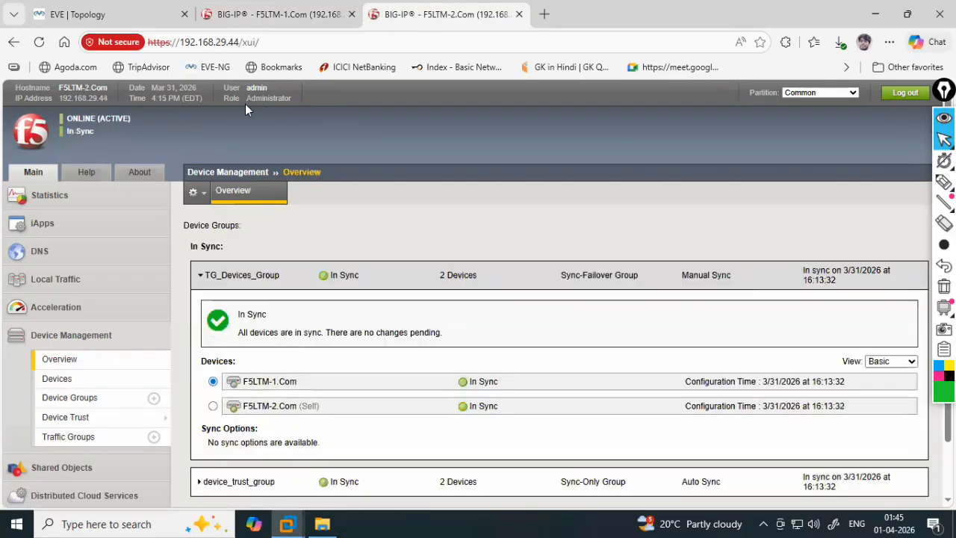
pyautogui.click(119, 123)
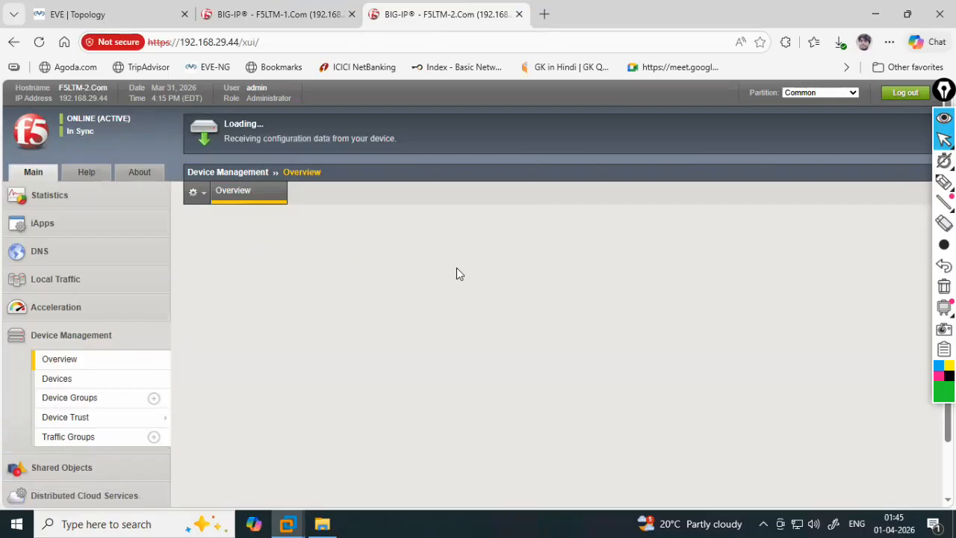
pyautogui.scroll(-1, 458, 274)
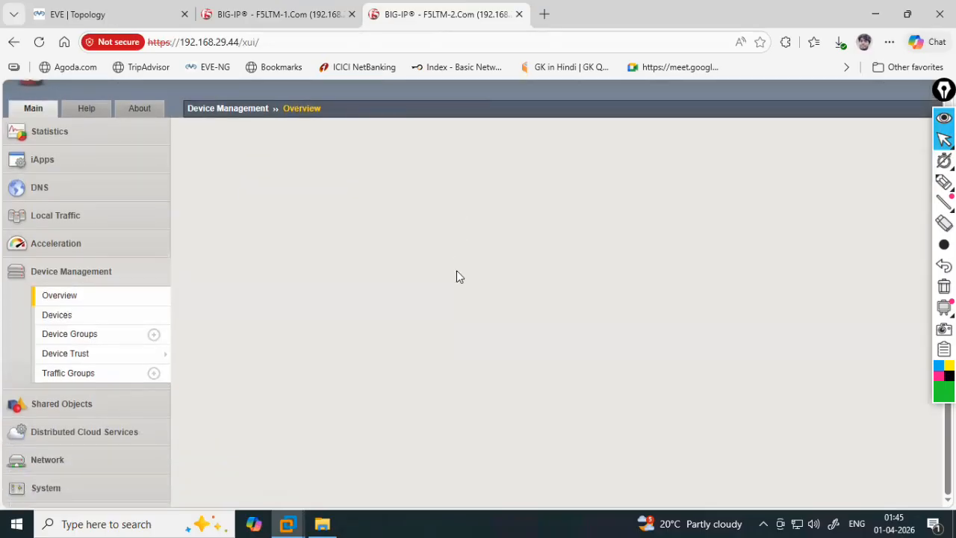
pyautogui.scroll(1, 457, 273)
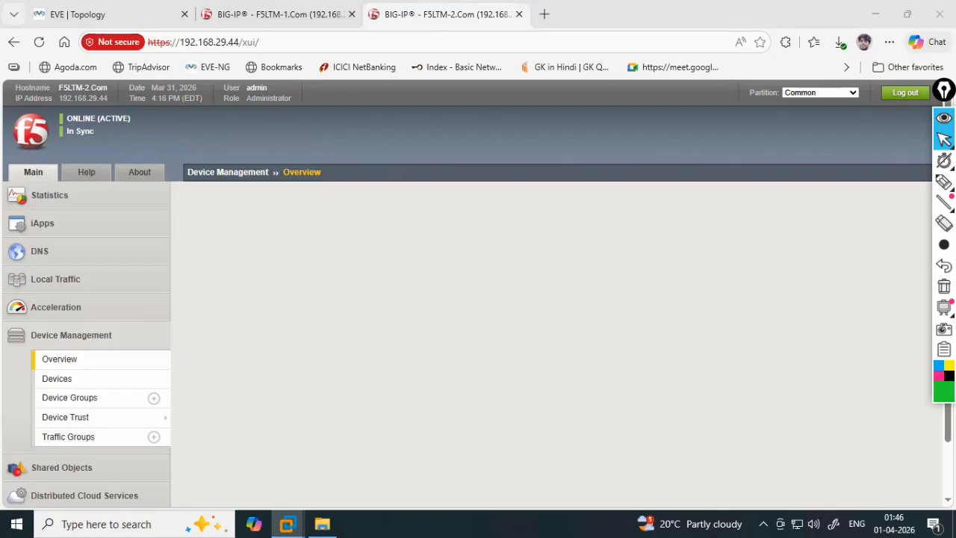
pyautogui.click(123, 122)
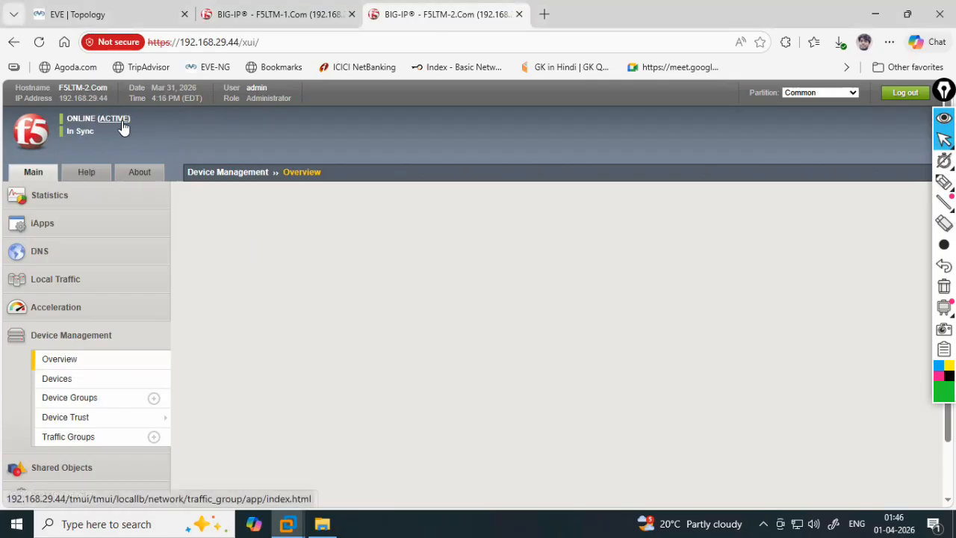
pyautogui.click(40, 43)
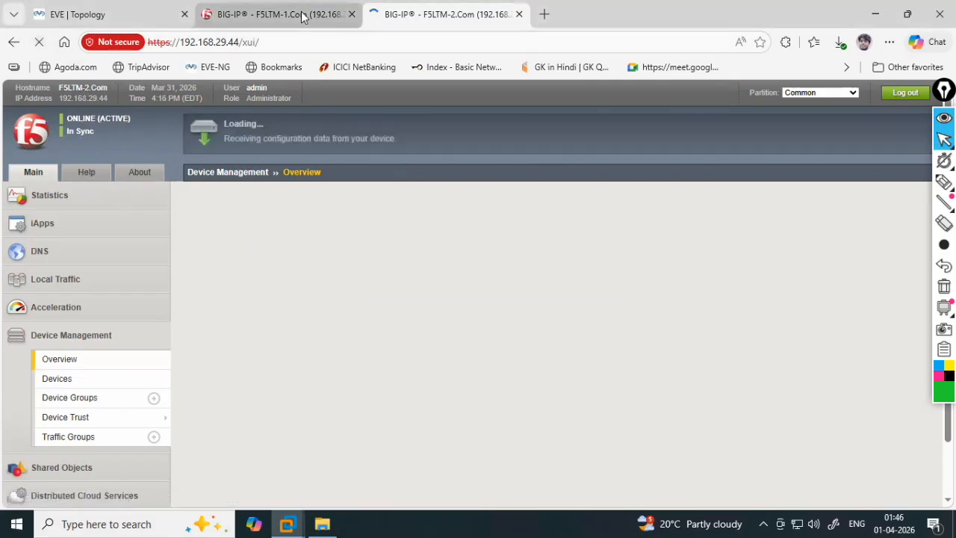
# - Check F5LTM-1's failover status in its Device List
pyautogui.click(301, 15)
pyautogui.click(67, 377)
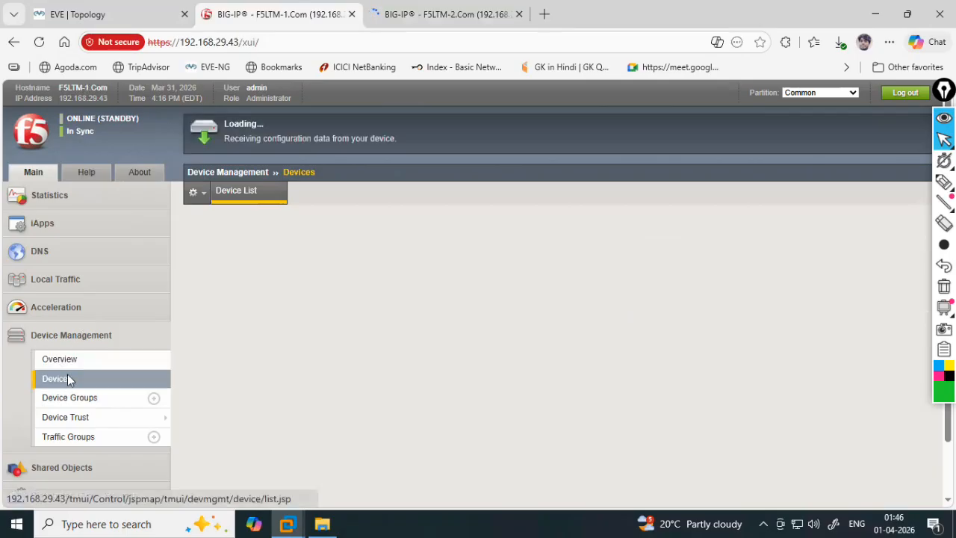
pyautogui.click(122, 120)
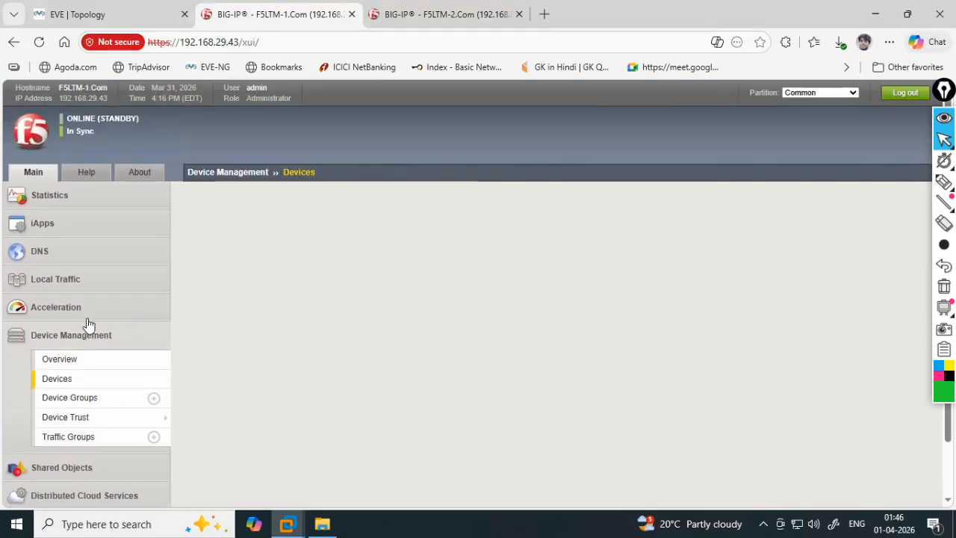
pyautogui.click(43, 379)
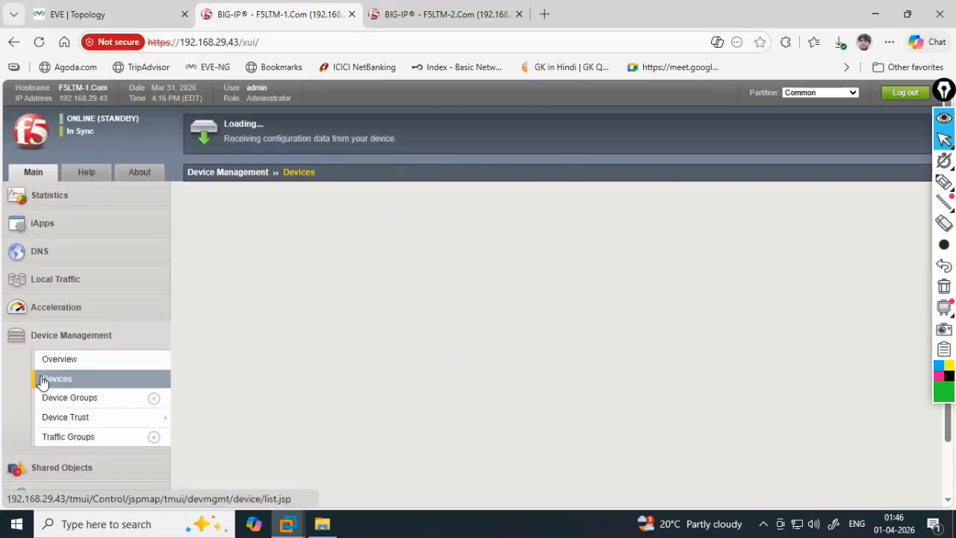
# - Open the F5LTM-2.Com (Self) device properties from F5LTM-2's Device List
pyautogui.click(422, 20)
pyautogui.click(71, 340)
pyautogui.click(72, 380)
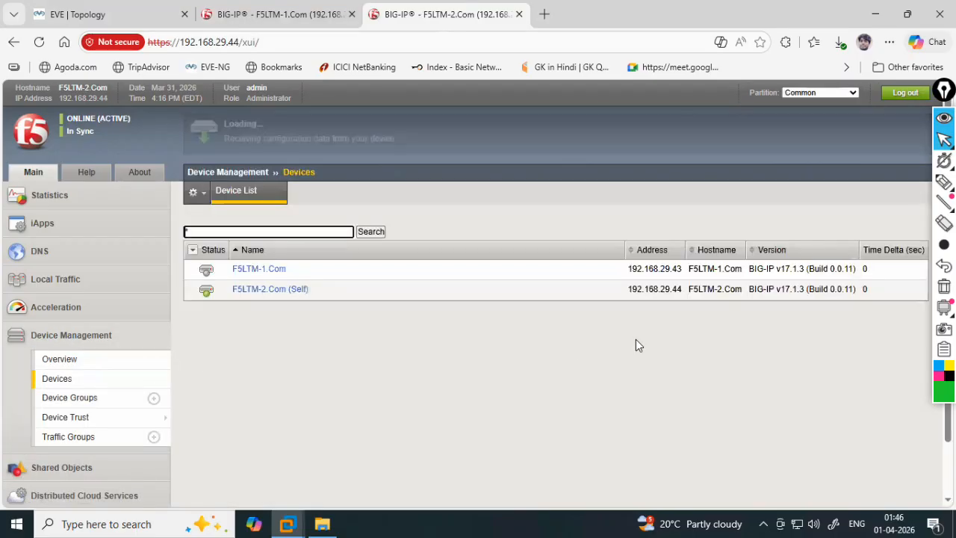
pyautogui.click(262, 291)
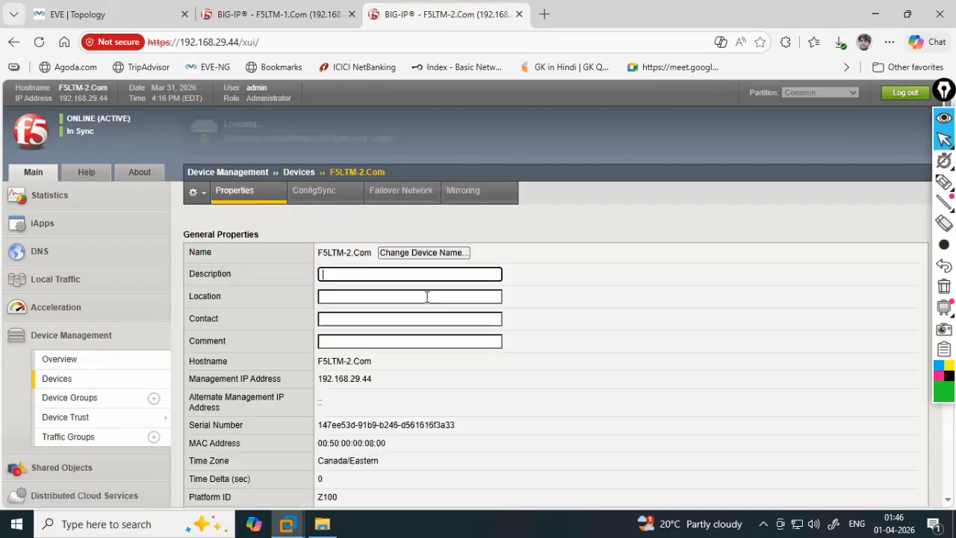
pyautogui.scroll(-5, 426, 296)
# - Force F5LTM-2 to standby and verify F5LTM-1 now shows ONLINE (ACTIVE)
pyautogui.click(425, 486)
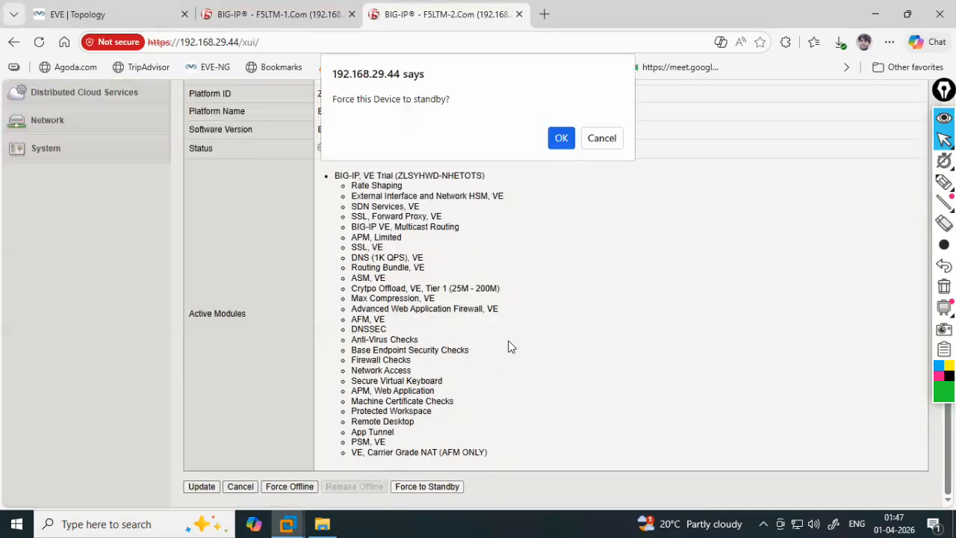
pyautogui.click(565, 138)
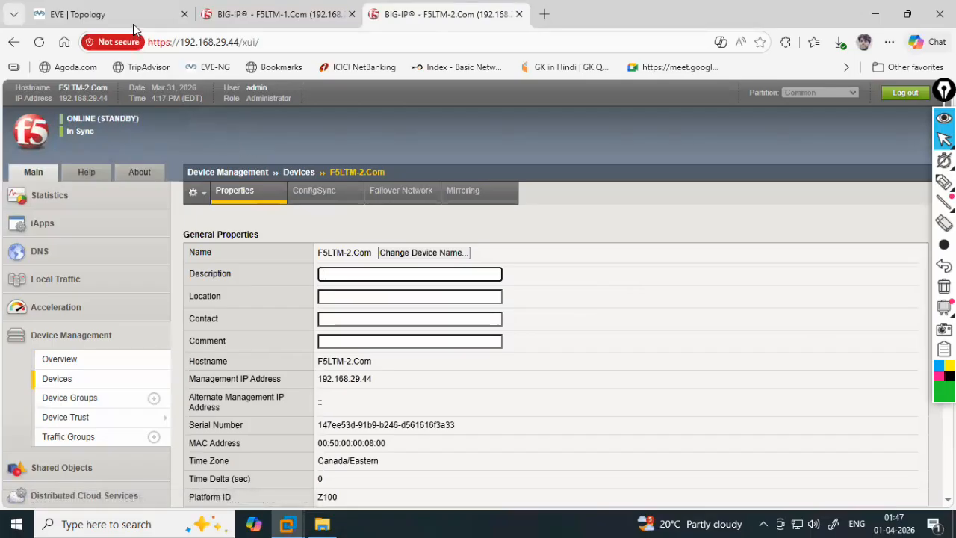
pyautogui.click(269, 18)
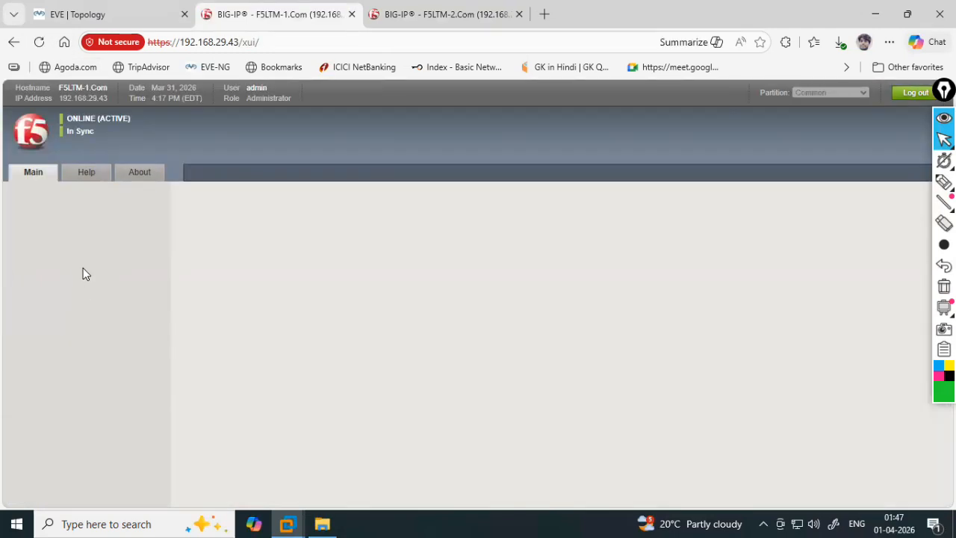
pyautogui.moveTo(77, 282)
pyautogui.moveTo(86, 332)
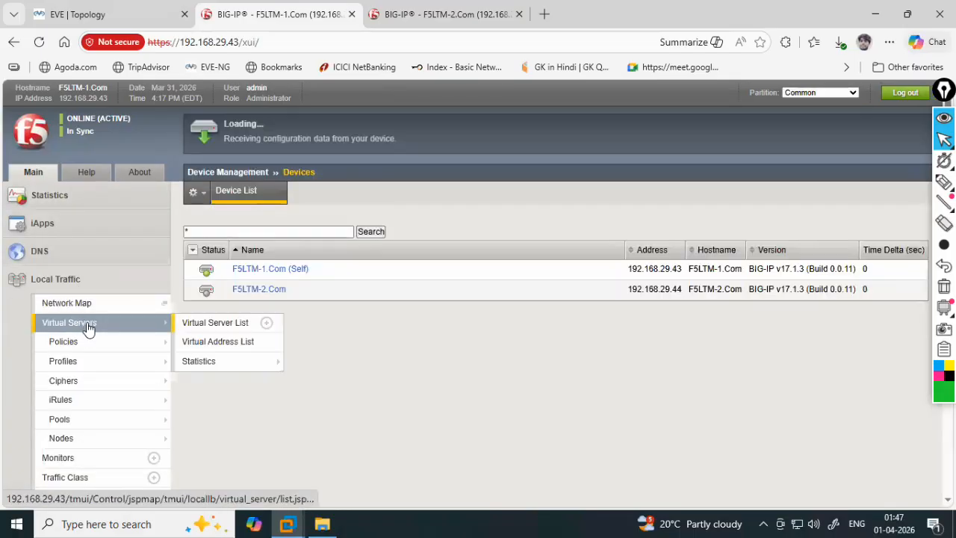
pyautogui.click(100, 20)
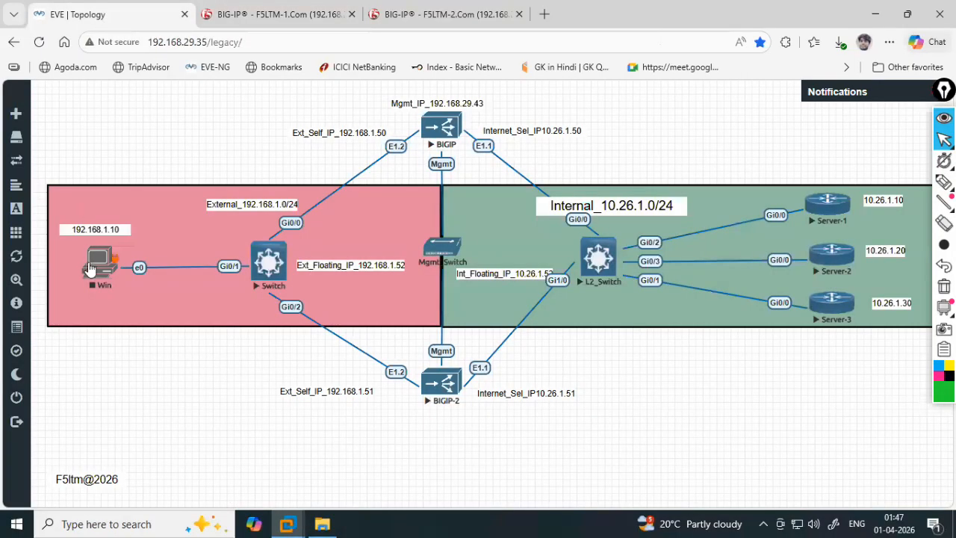
# - Start the Win node in EVE-NG and launch its console through ultravnc_wrapper.bat
pyautogui.click(101, 273)
pyautogui.click(128, 305)
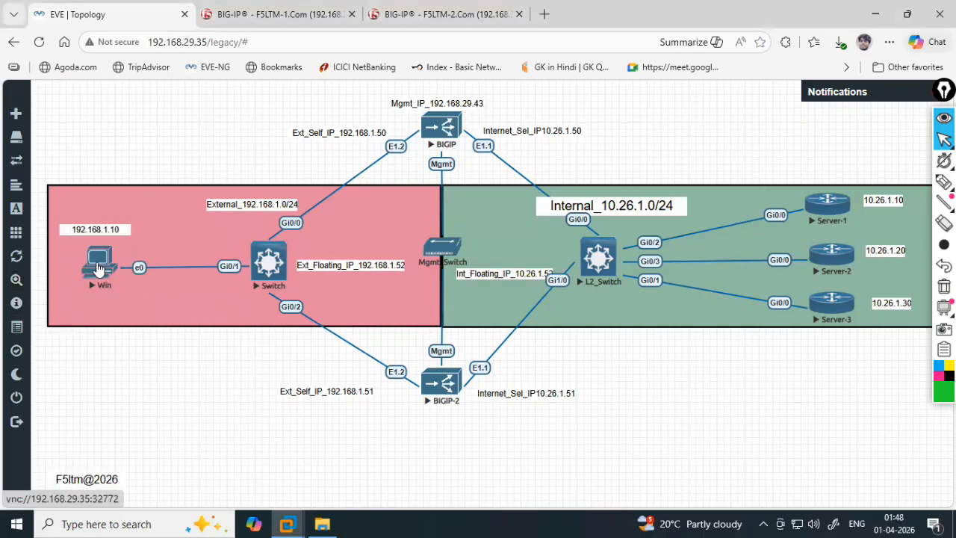
pyautogui.click(98, 268)
pyautogui.click(553, 162)
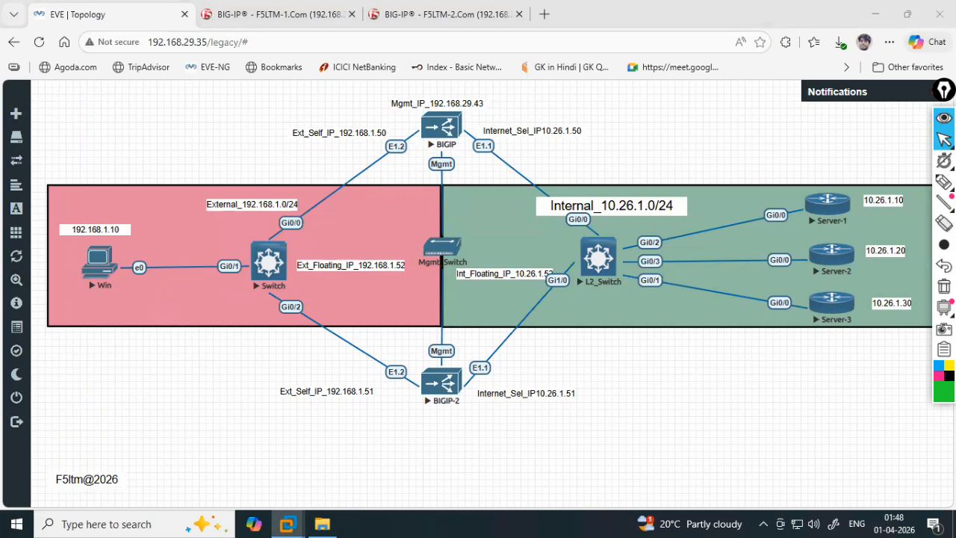
pyautogui.click(270, 15)
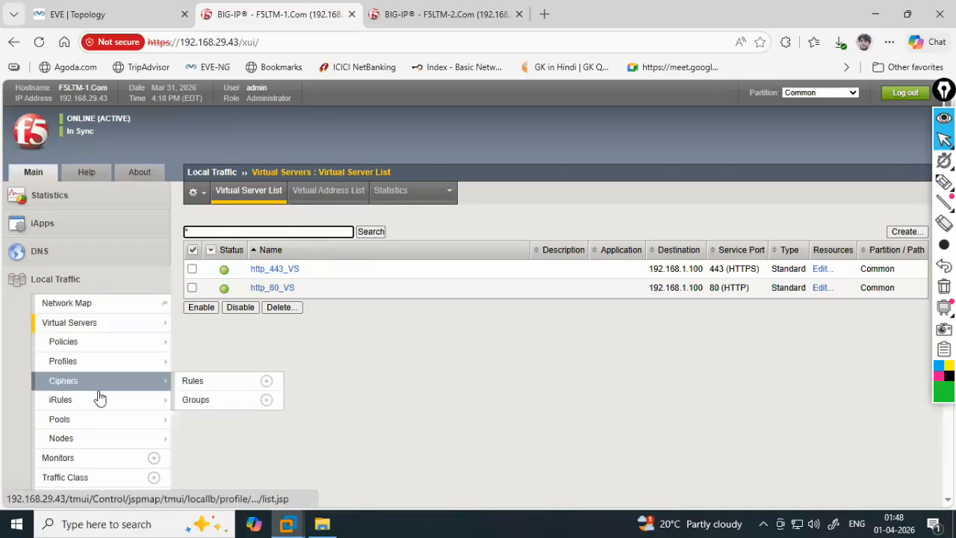
pyautogui.click(94, 420)
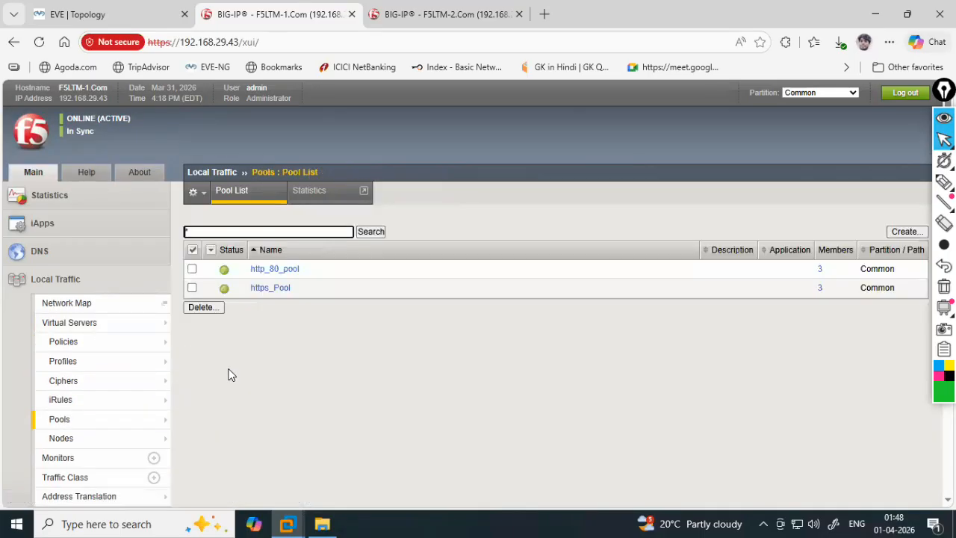
pyautogui.moveTo(78, 341)
pyautogui.click(79, 325)
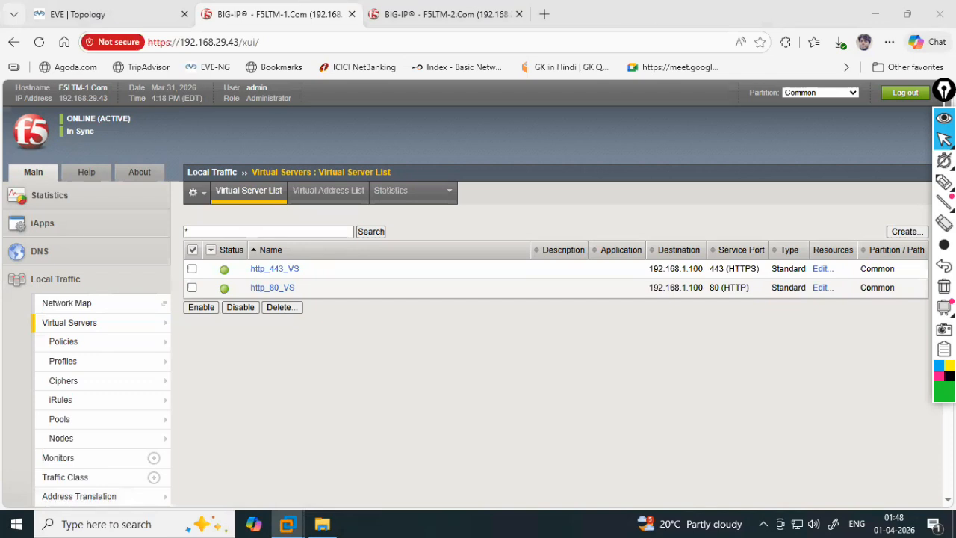
# - Log in to the Windows 7 client with the account password and open Chrome
pyautogui.write('Test123')
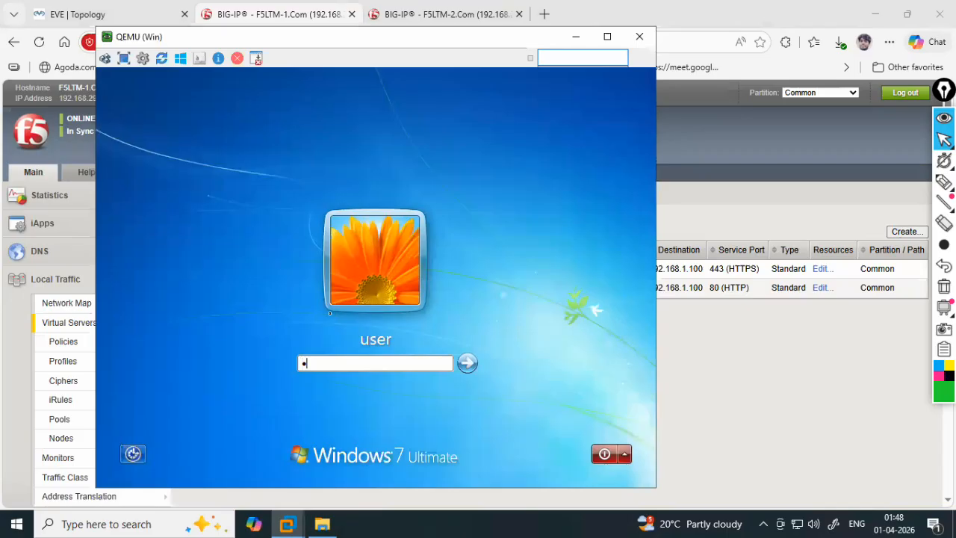
pyautogui.press('Return')
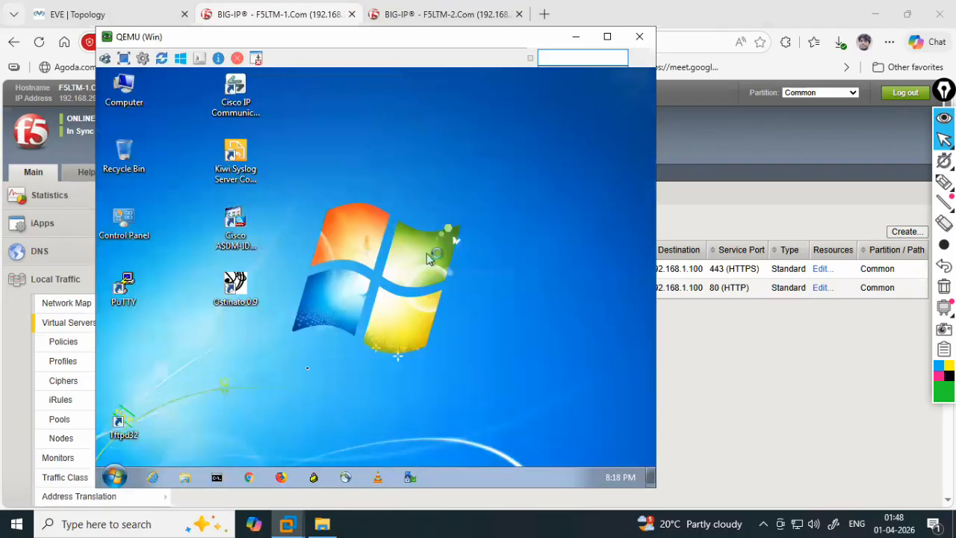
pyautogui.click(252, 479)
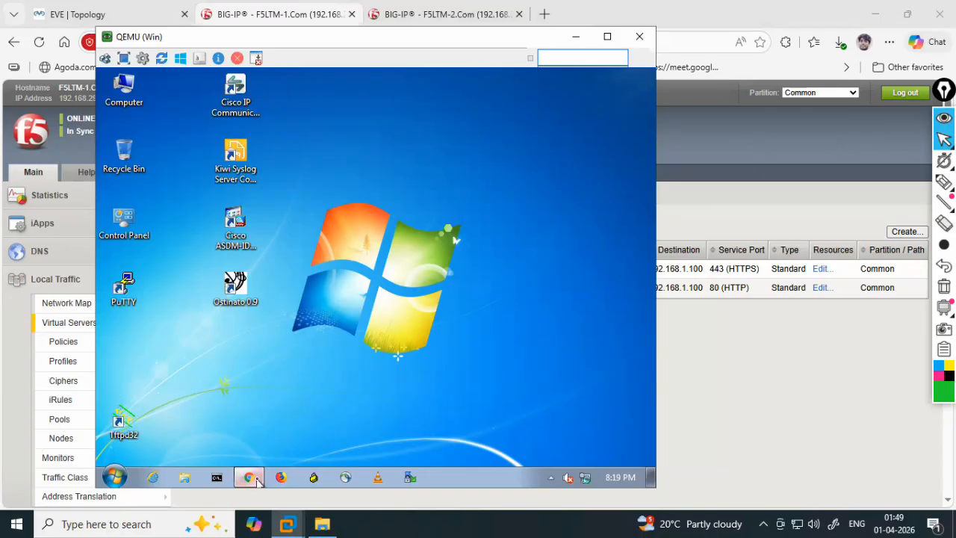
pyautogui.moveTo(258, 478)
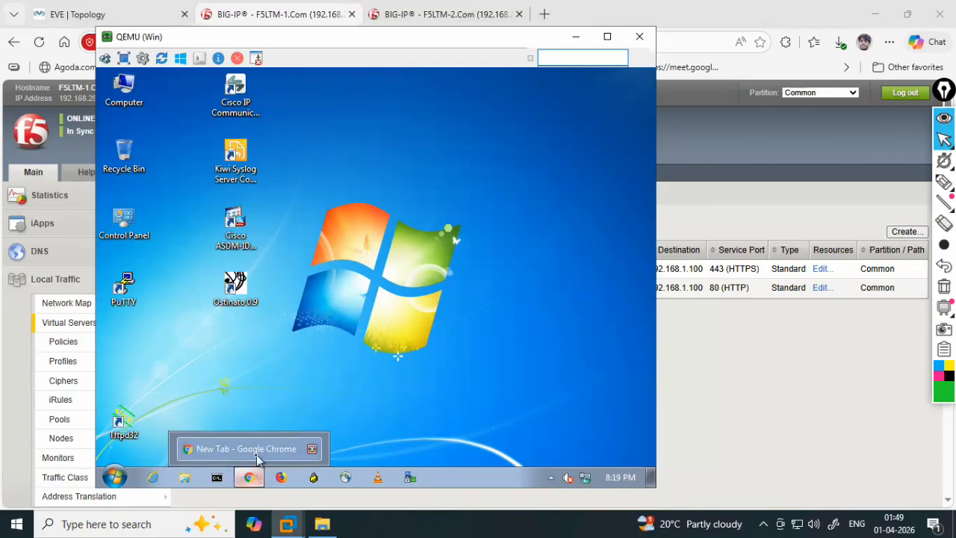
pyautogui.click(258, 457)
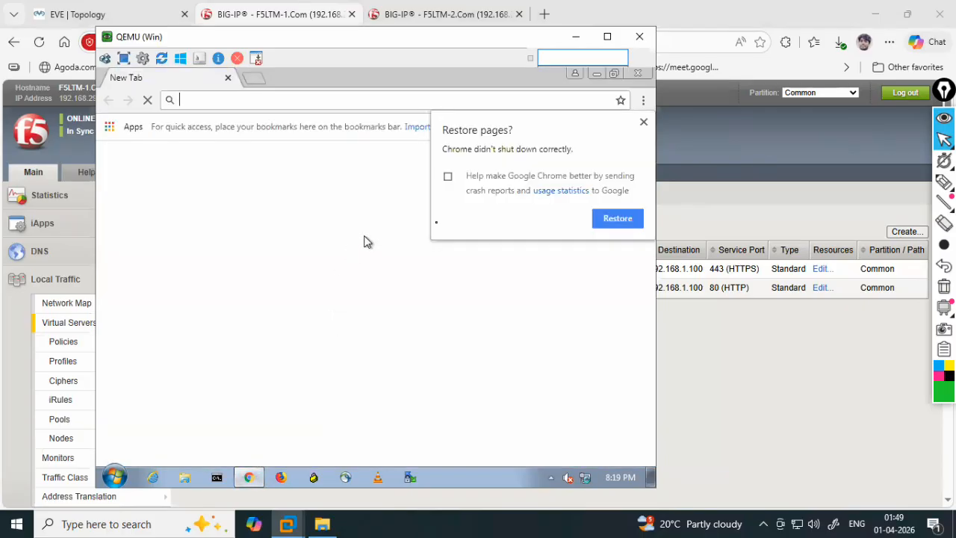
pyautogui.write('ht')
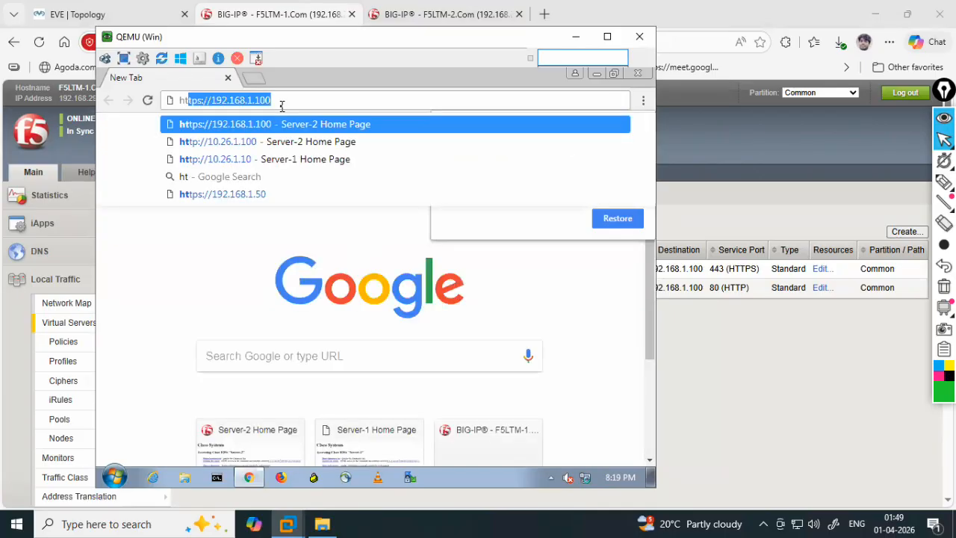
pyautogui.write('tps://')
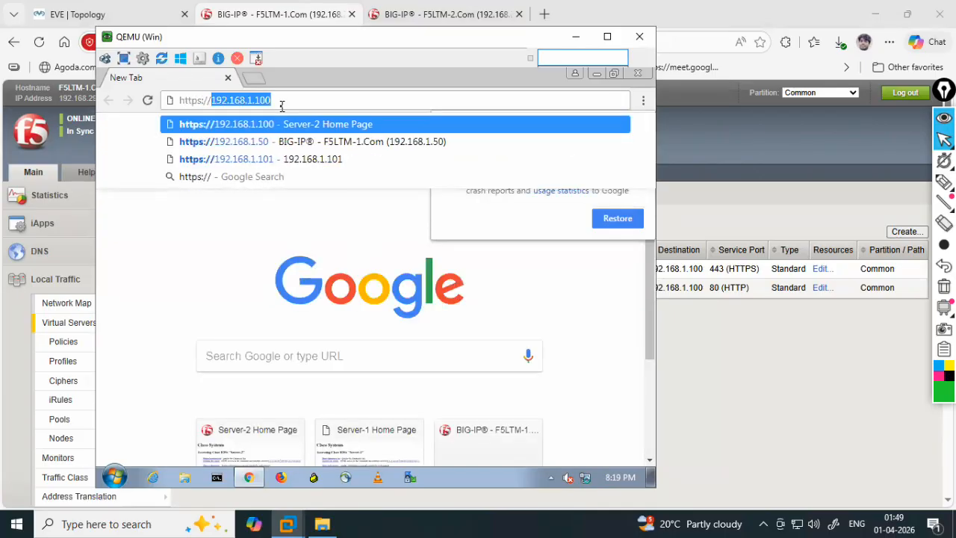
pyautogui.press('Return')
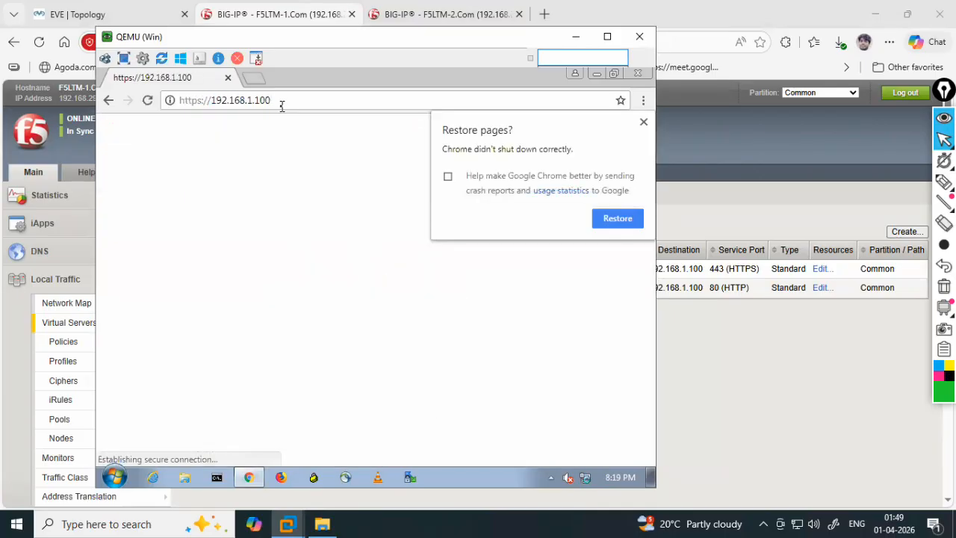
pyautogui.write('Cisco')
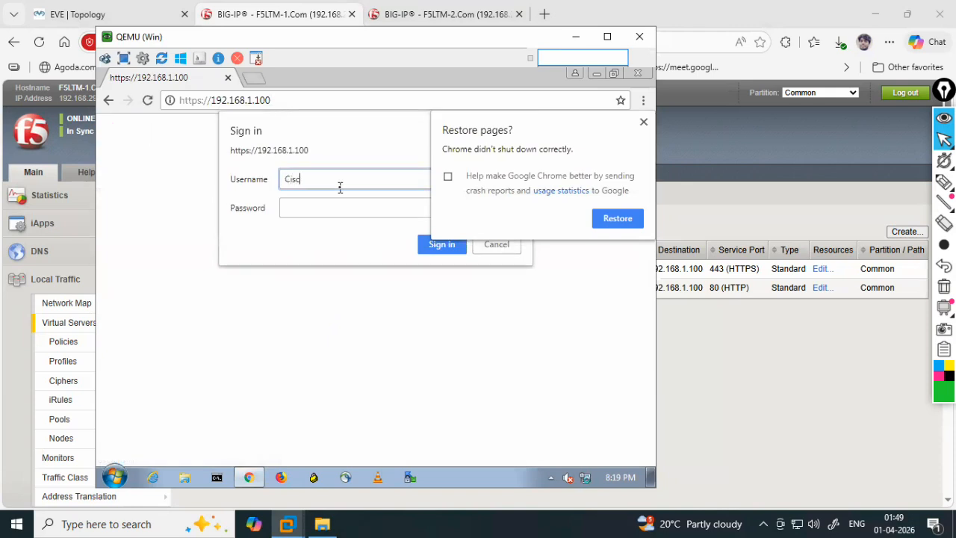
pyautogui.press('Tab')
pyautogui.write('cisco')
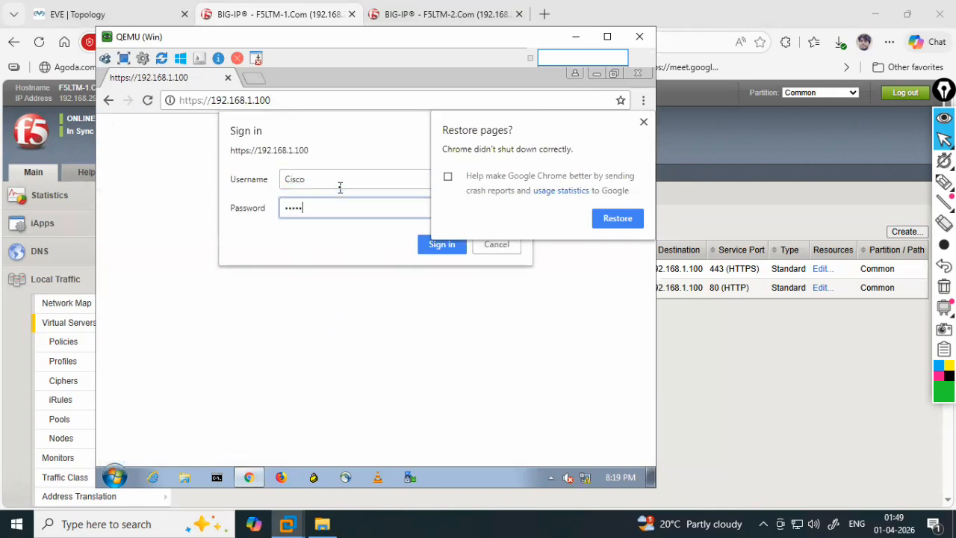
pyautogui.press('Return')
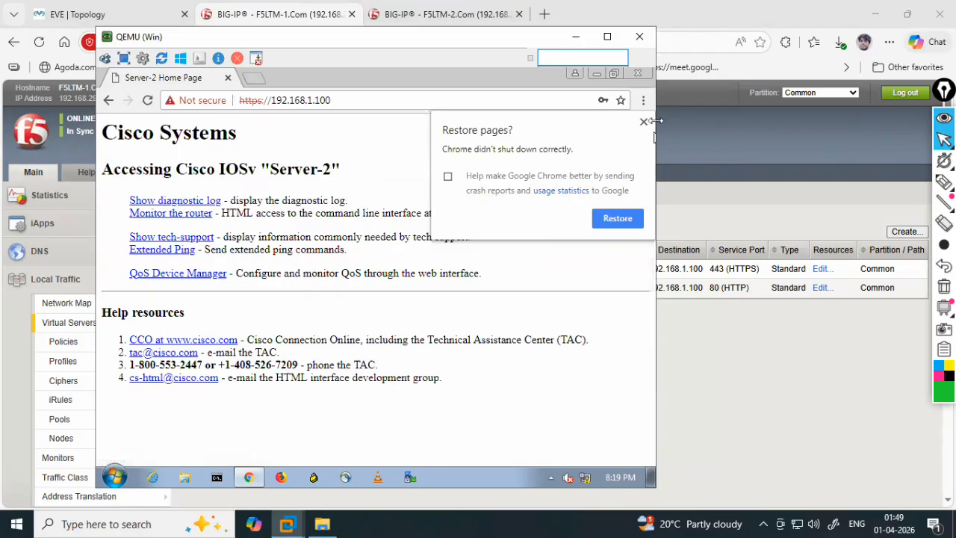
pyautogui.click(644, 123)
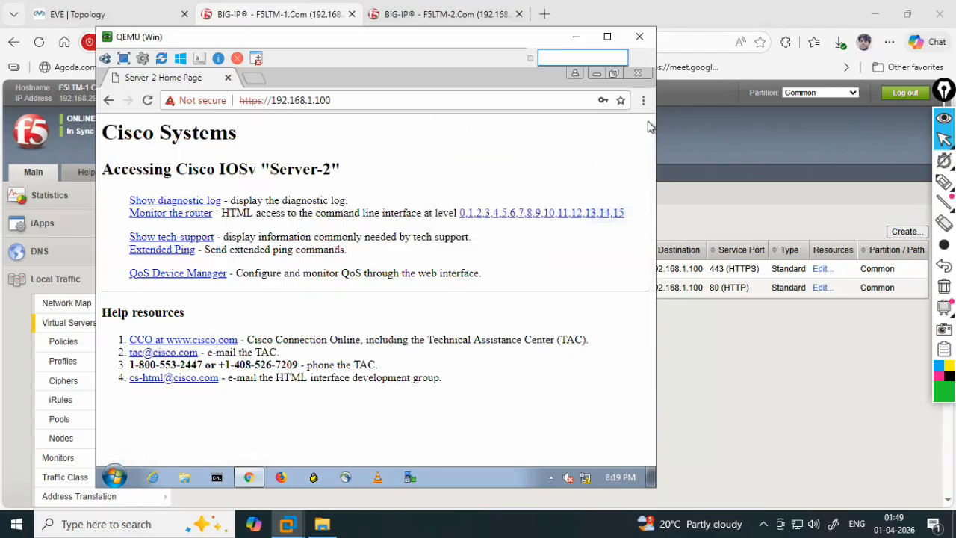
# - Reload repeatedly to see Server-1, 2 and 3 answer in turn, then close Chrome
pyautogui.click(149, 100)
pyautogui.click(148, 100)
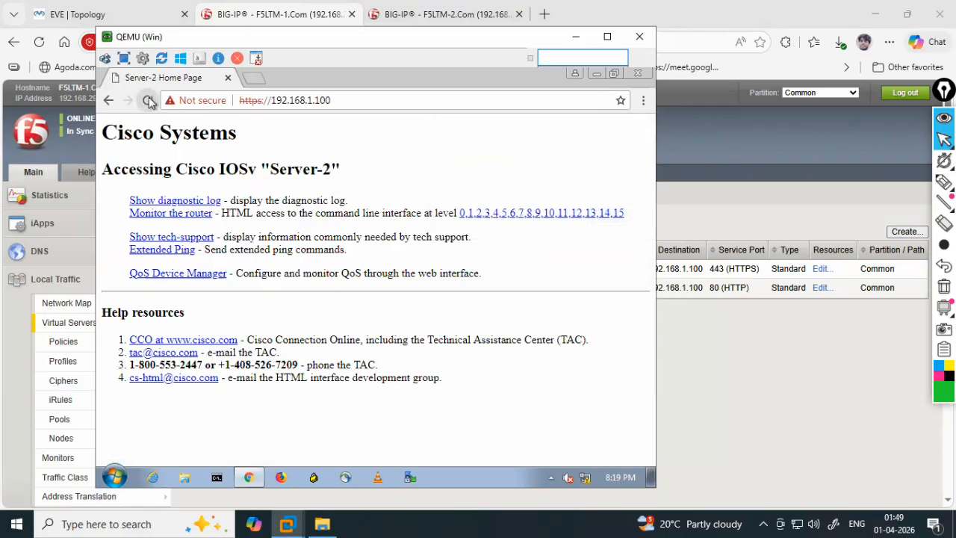
pyautogui.click(149, 100)
pyautogui.click(148, 100)
pyautogui.click(148, 100)
pyautogui.click(149, 100)
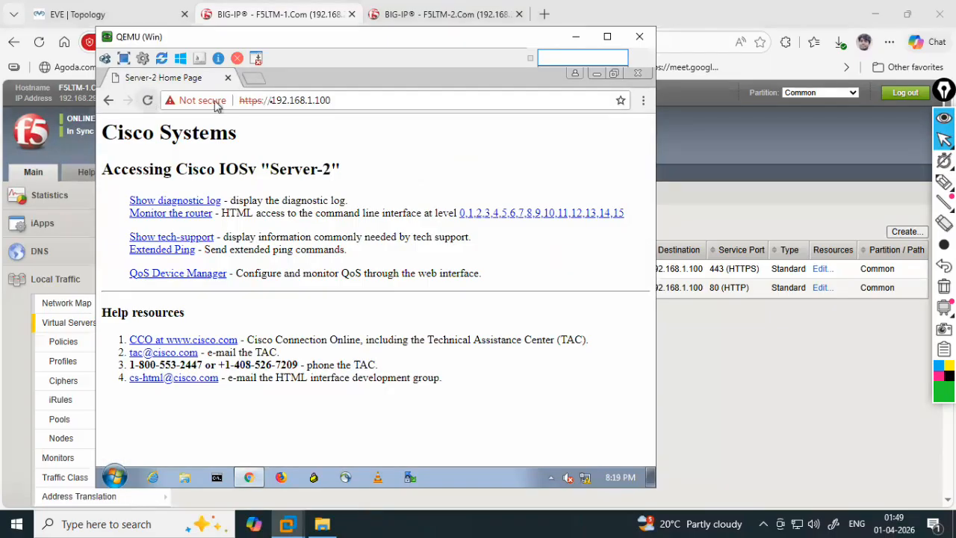
pyautogui.click(636, 74)
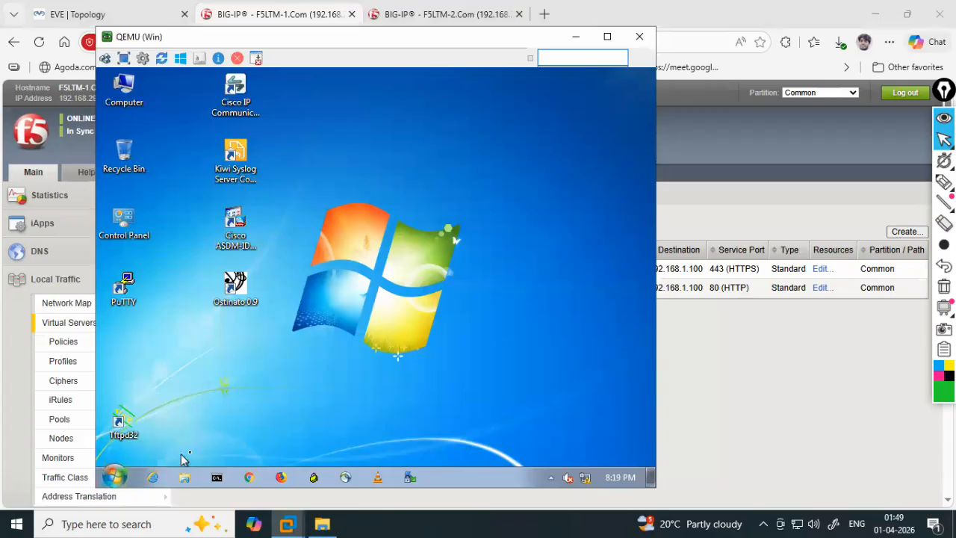
# - Shut down the Windows 7 client from its Start menu and close UltraVNC Viewer
pyautogui.click(123, 474)
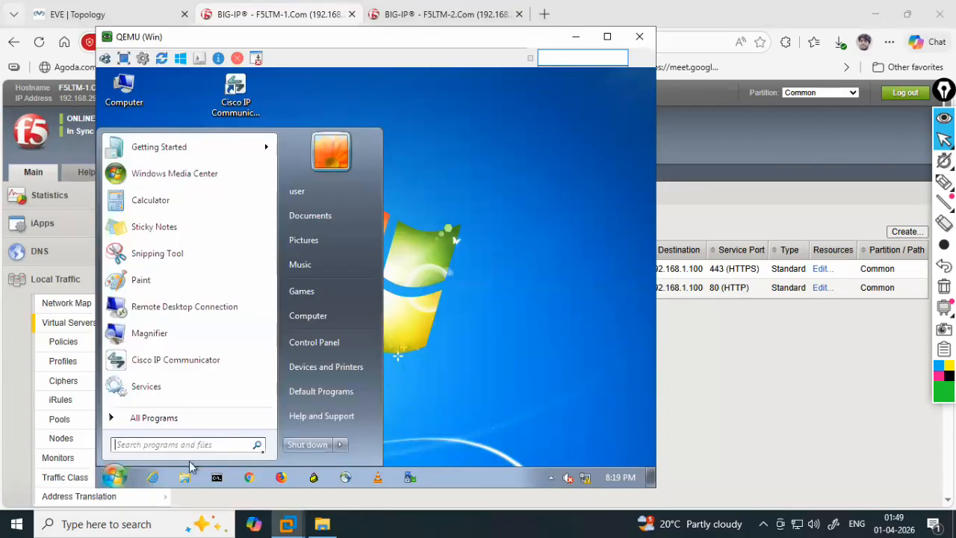
pyautogui.click(292, 448)
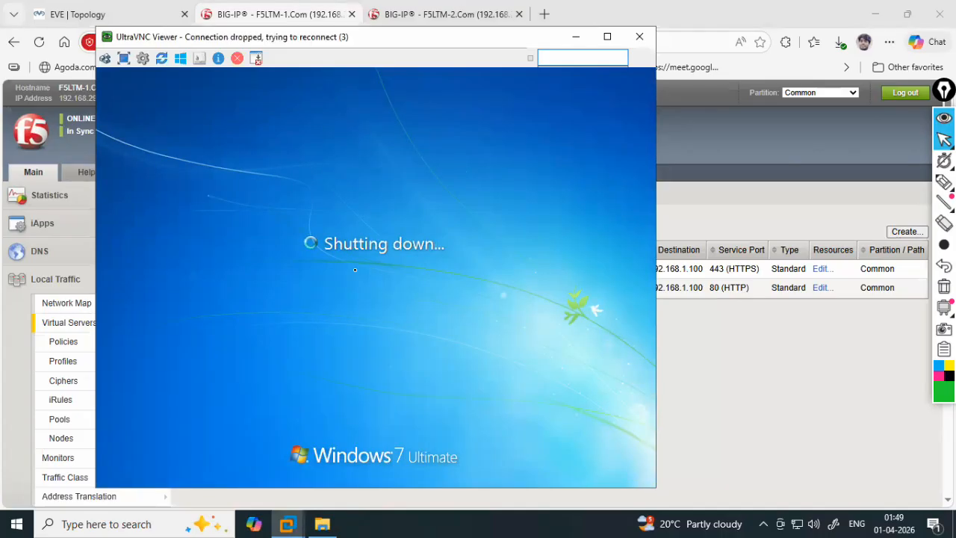
pyautogui.moveTo(944, 183)
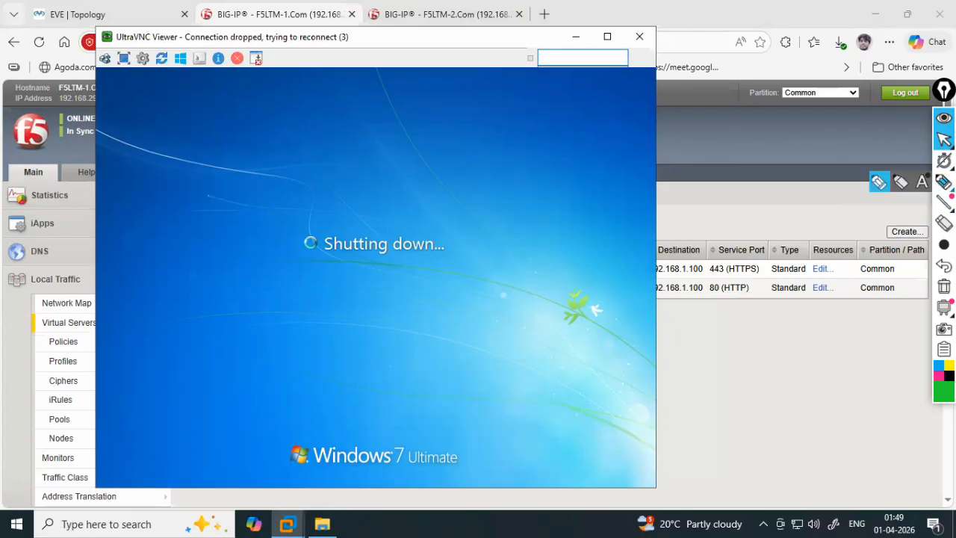
pyautogui.click(880, 184)
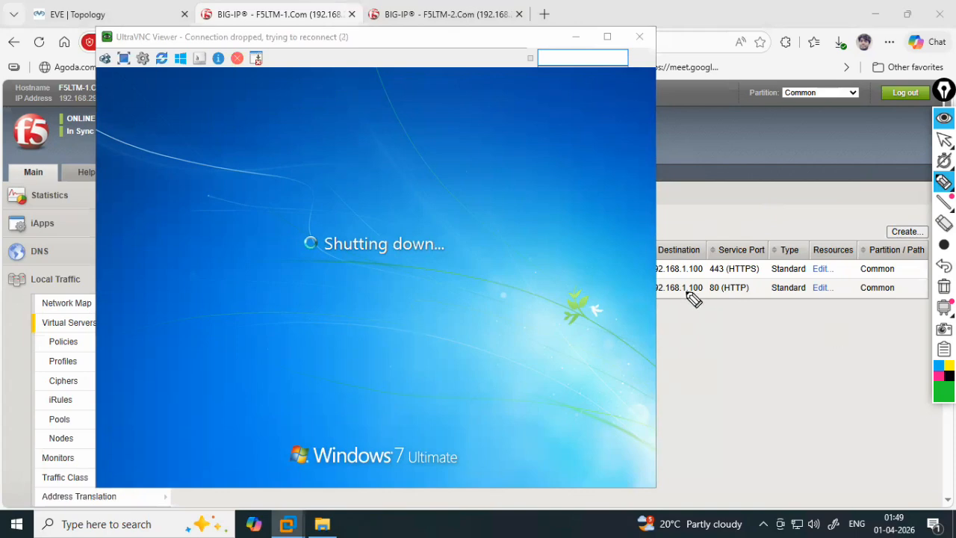
pyautogui.moveTo(677, 194)
pyautogui.mouseDown()
pyautogui.moveTo(684, 216)
pyautogui.moveTo(743, 200)
pyautogui.moveTo(842, 207)
pyautogui.moveTo(930, 195)
pyautogui.mouseUp()
pyautogui.moveTo(667, 234); pyautogui.dragTo(820, 218)
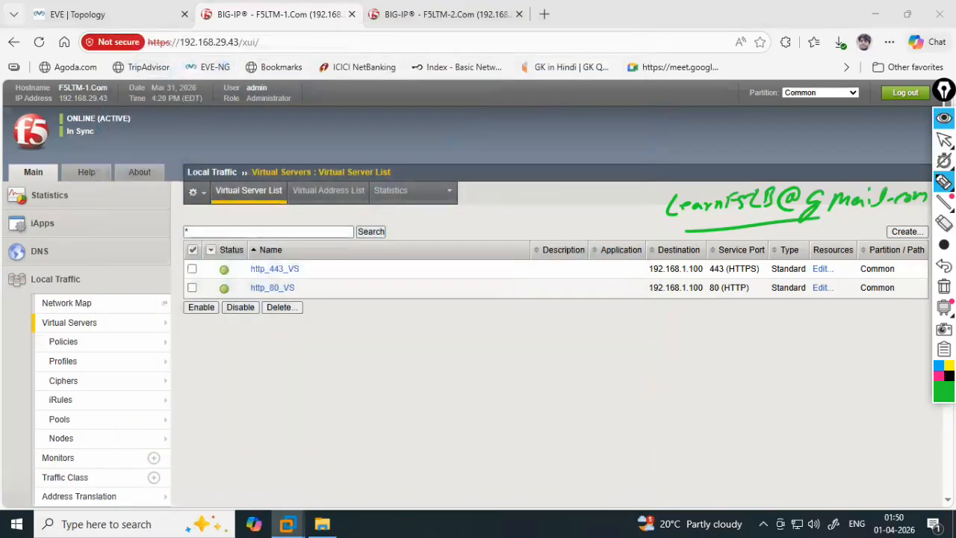
pyautogui.click(944, 286)
pyautogui.click(944, 140)
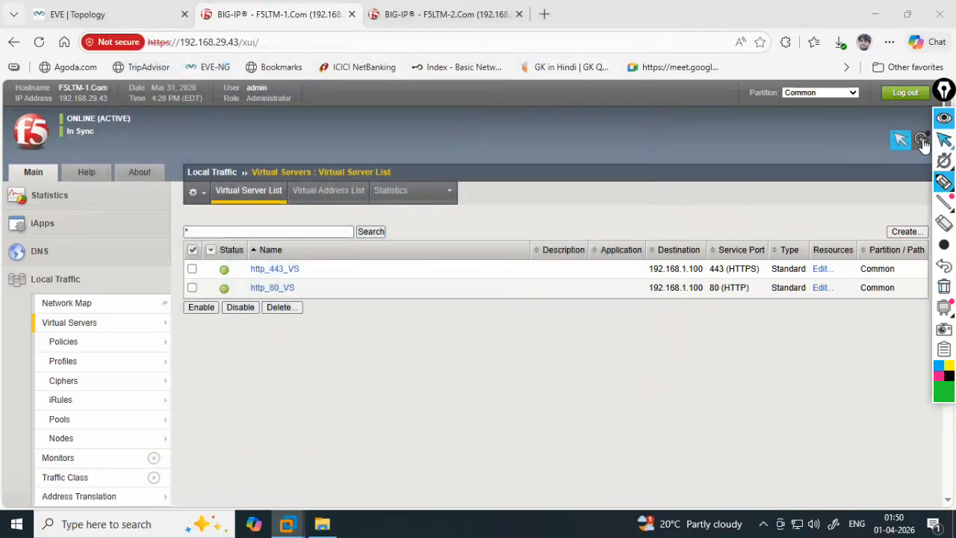
pyautogui.click(101, 329)
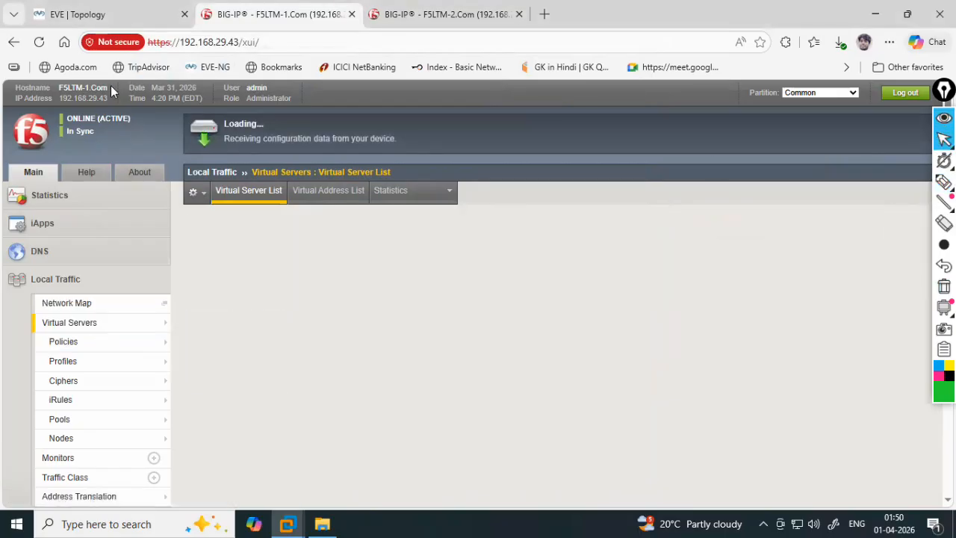